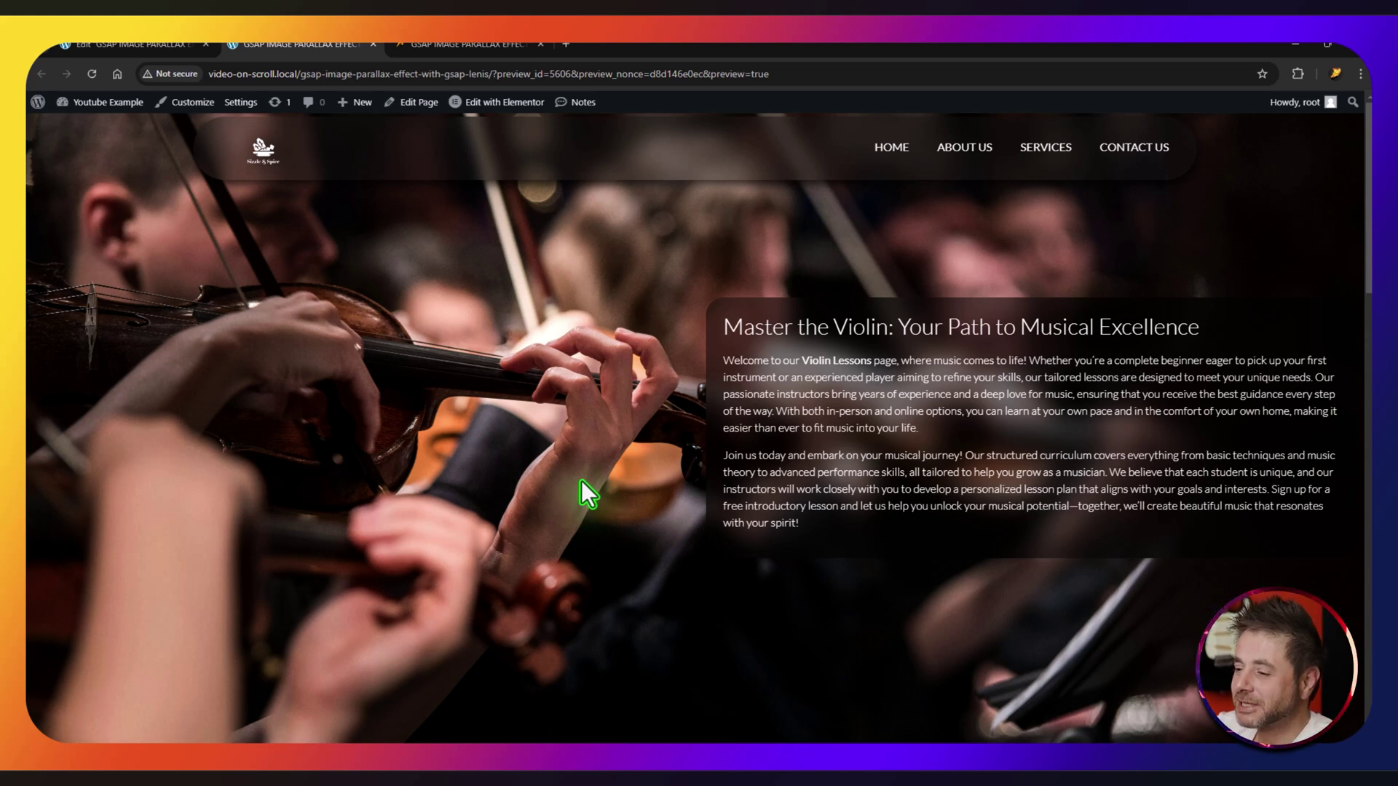
# Step: Scroll down and up the published page to preview the two swapped parallax image sections
pyautogui.scroll(-5, 581, 481)
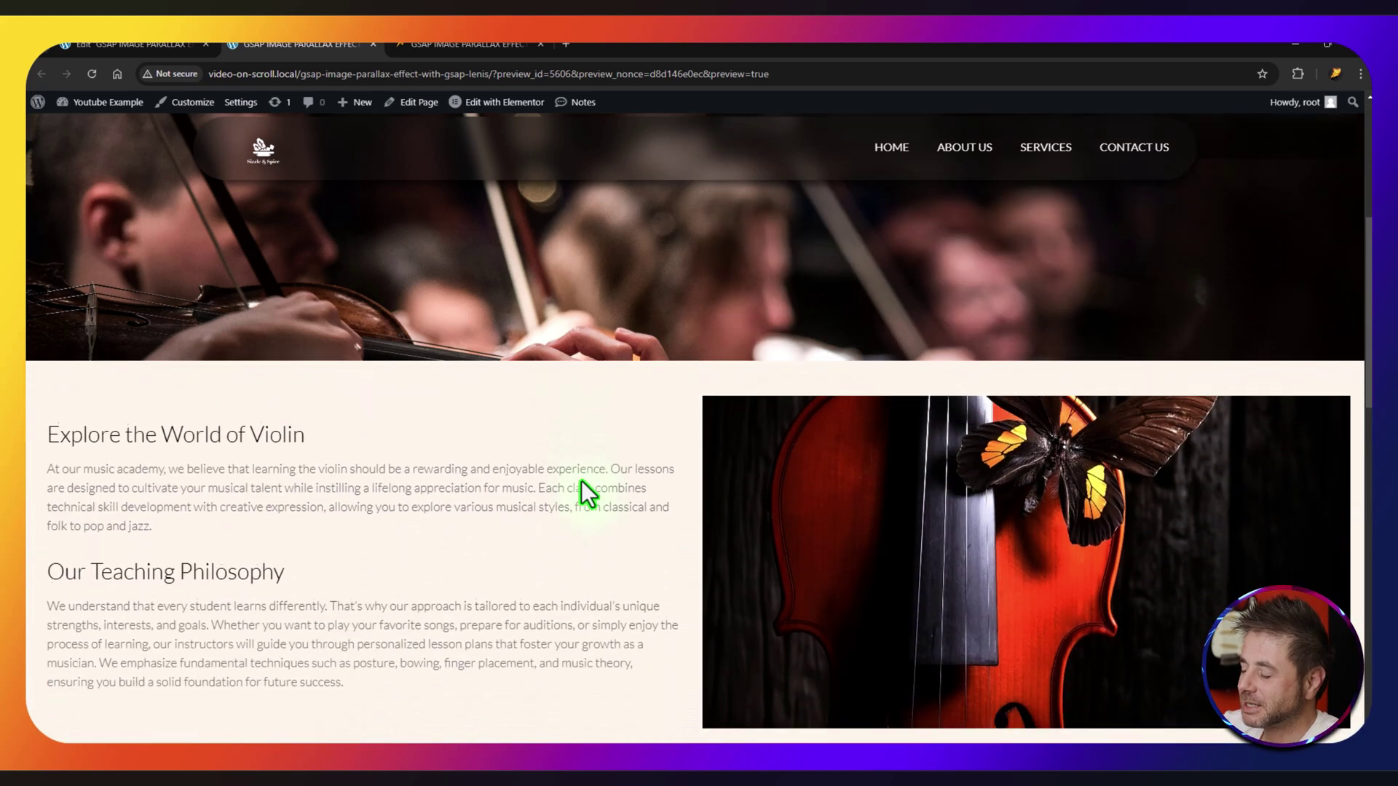
pyautogui.scroll(-2, 581, 480)
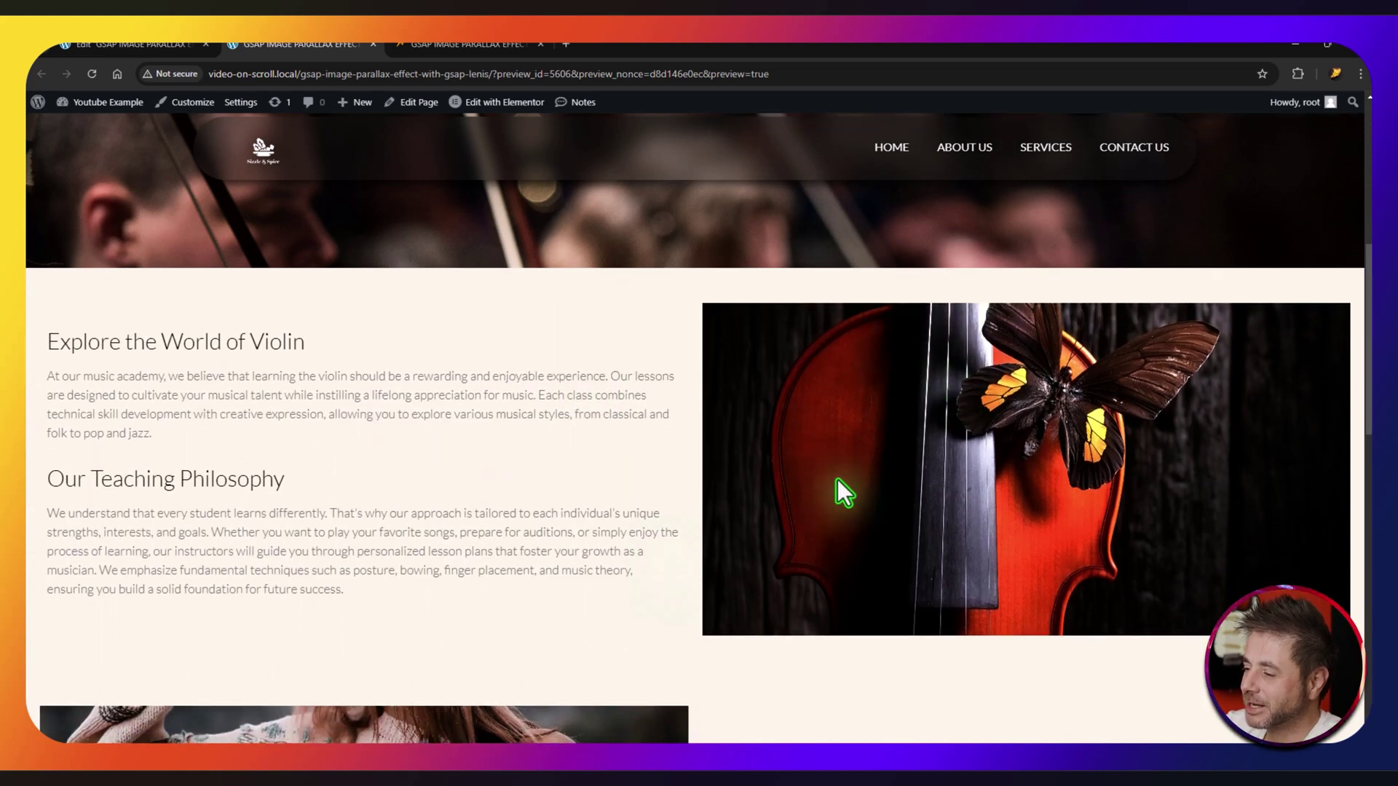
pyautogui.scroll(-3, 477, 530)
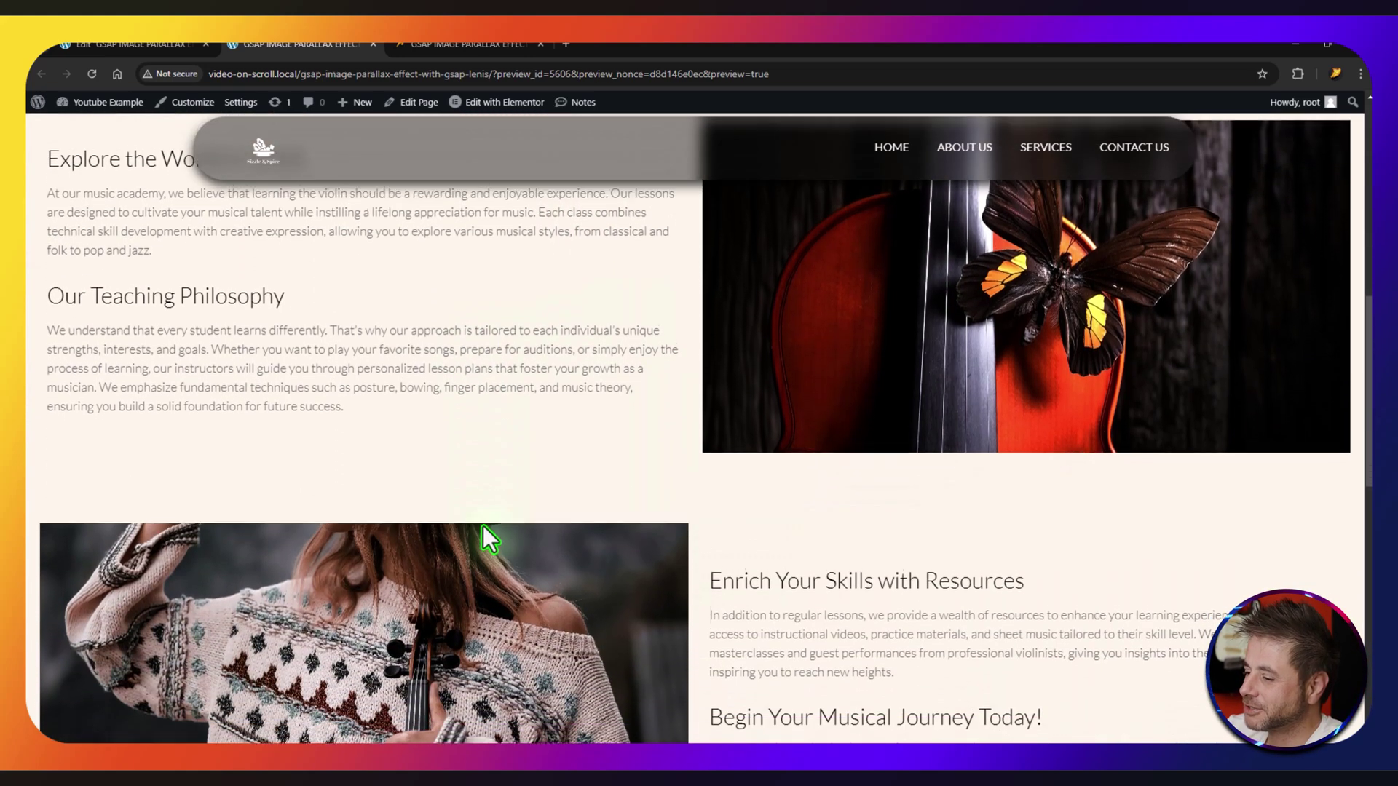
pyautogui.scroll(-4, 483, 526)
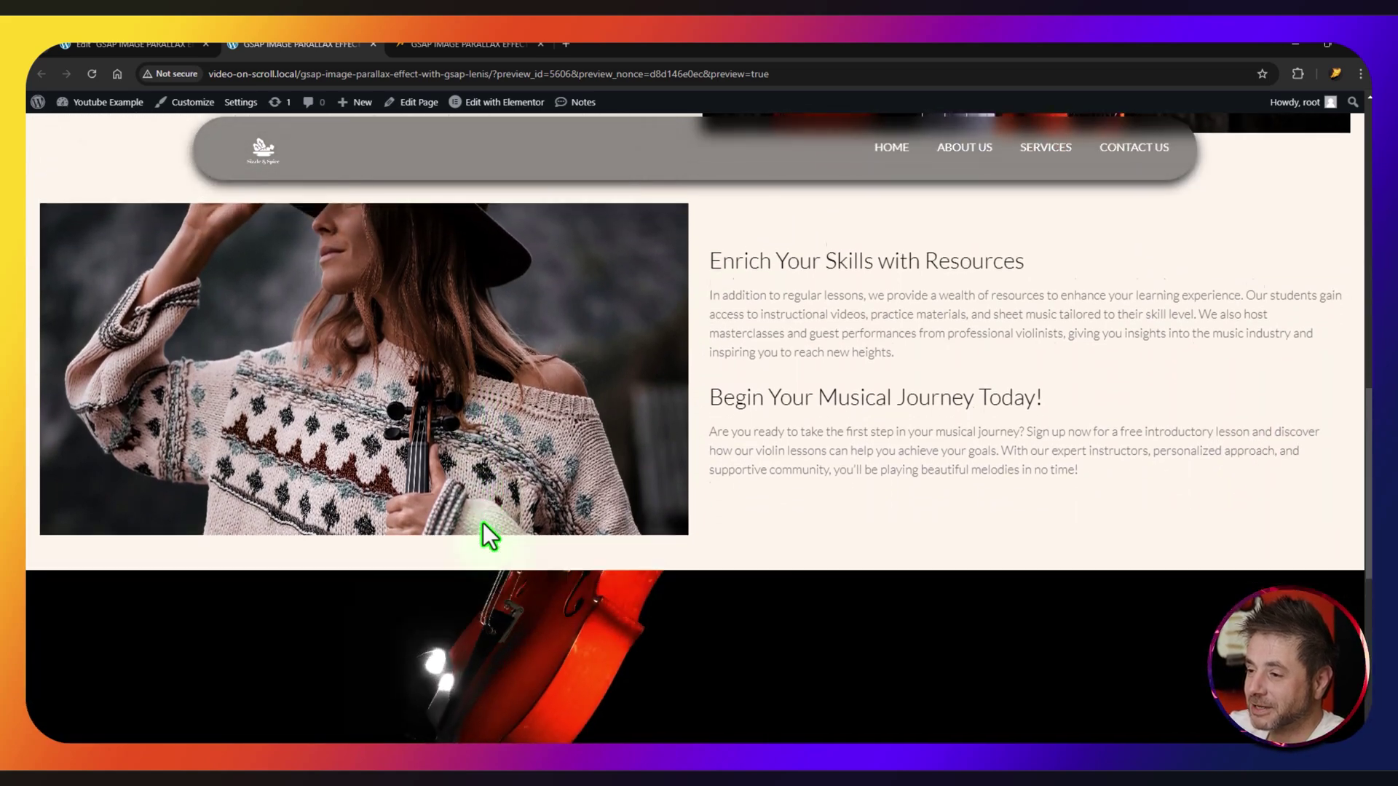
pyautogui.scroll(-4, 483, 523)
pyautogui.scroll(3, 488, 517)
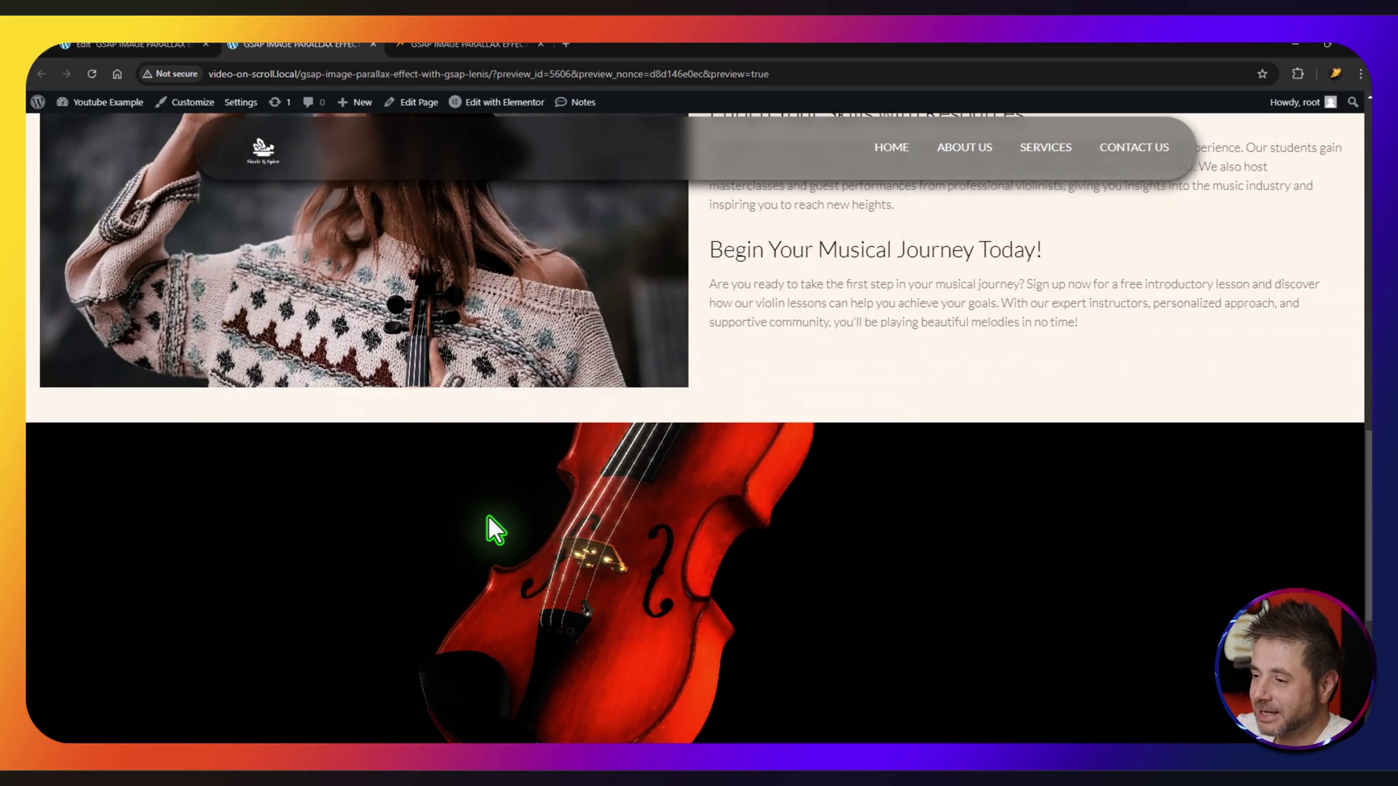
pyautogui.scroll(6, 488, 517)
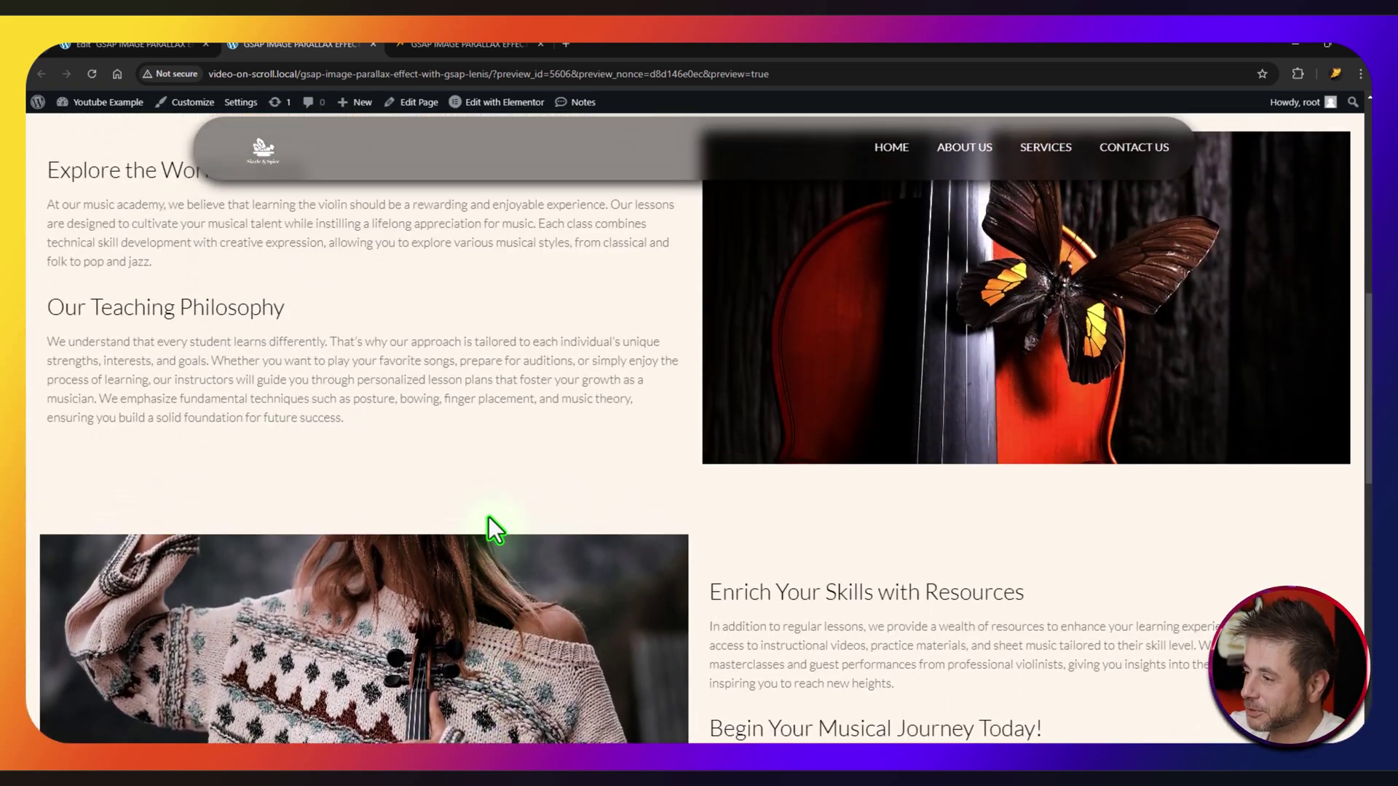
pyautogui.scroll(4, 487, 517)
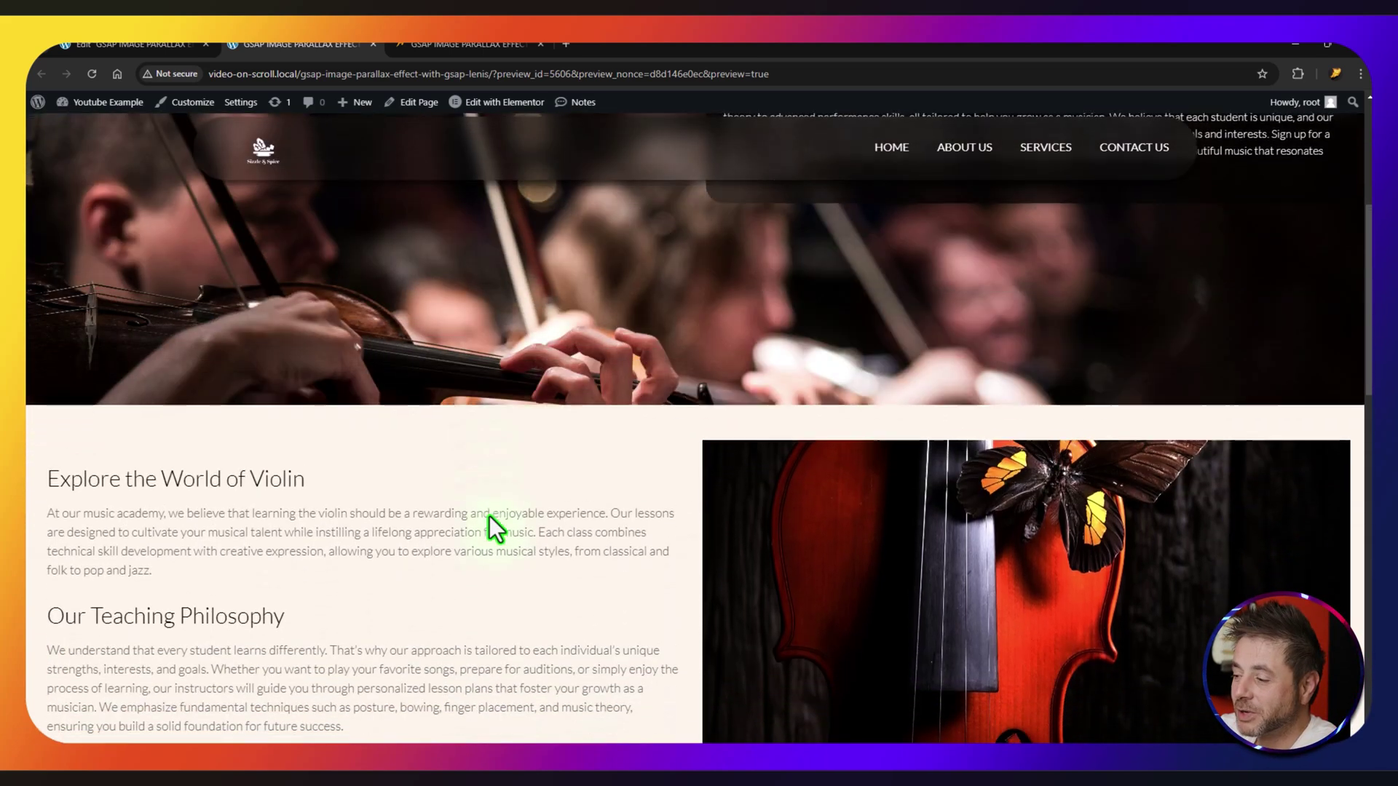
pyautogui.scroll(-8, 489, 516)
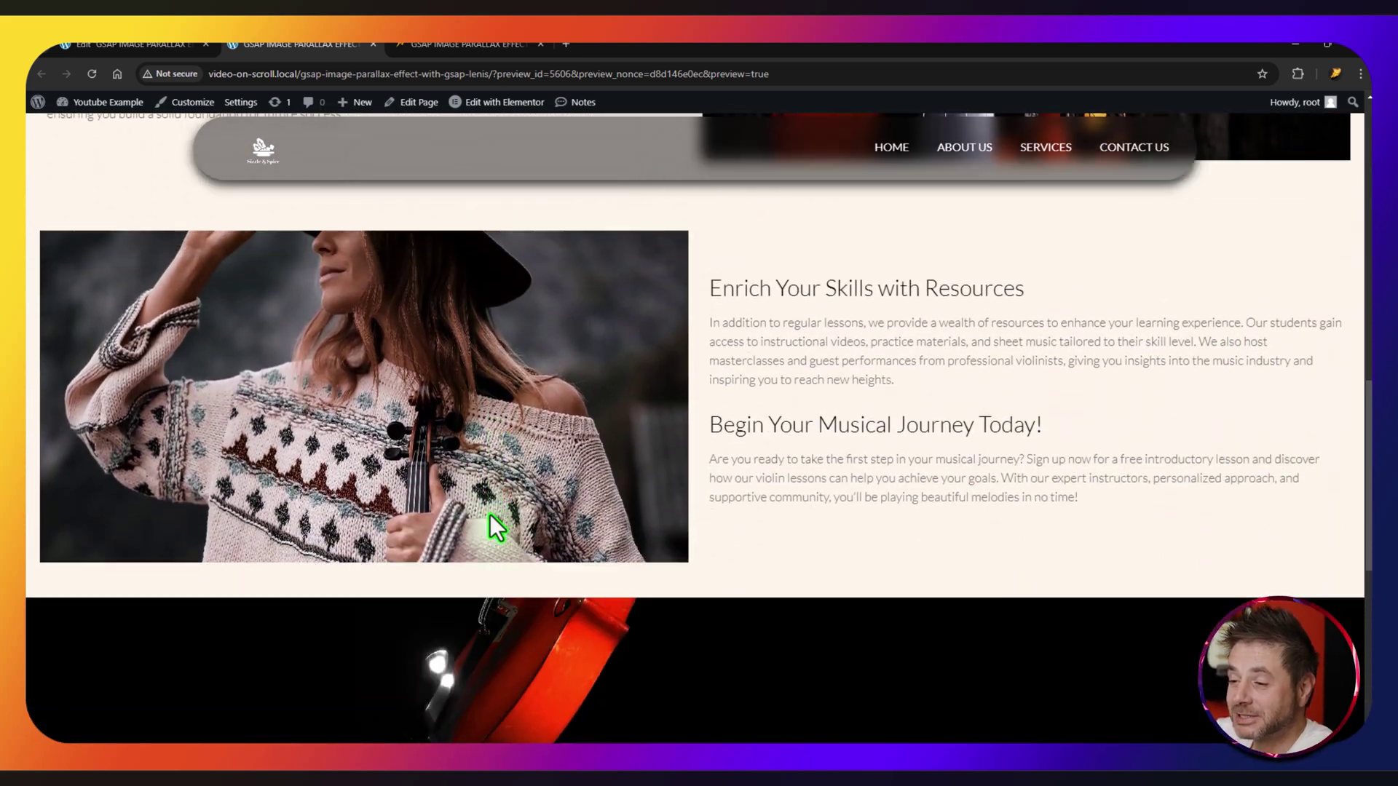
pyautogui.scroll(3, 491, 514)
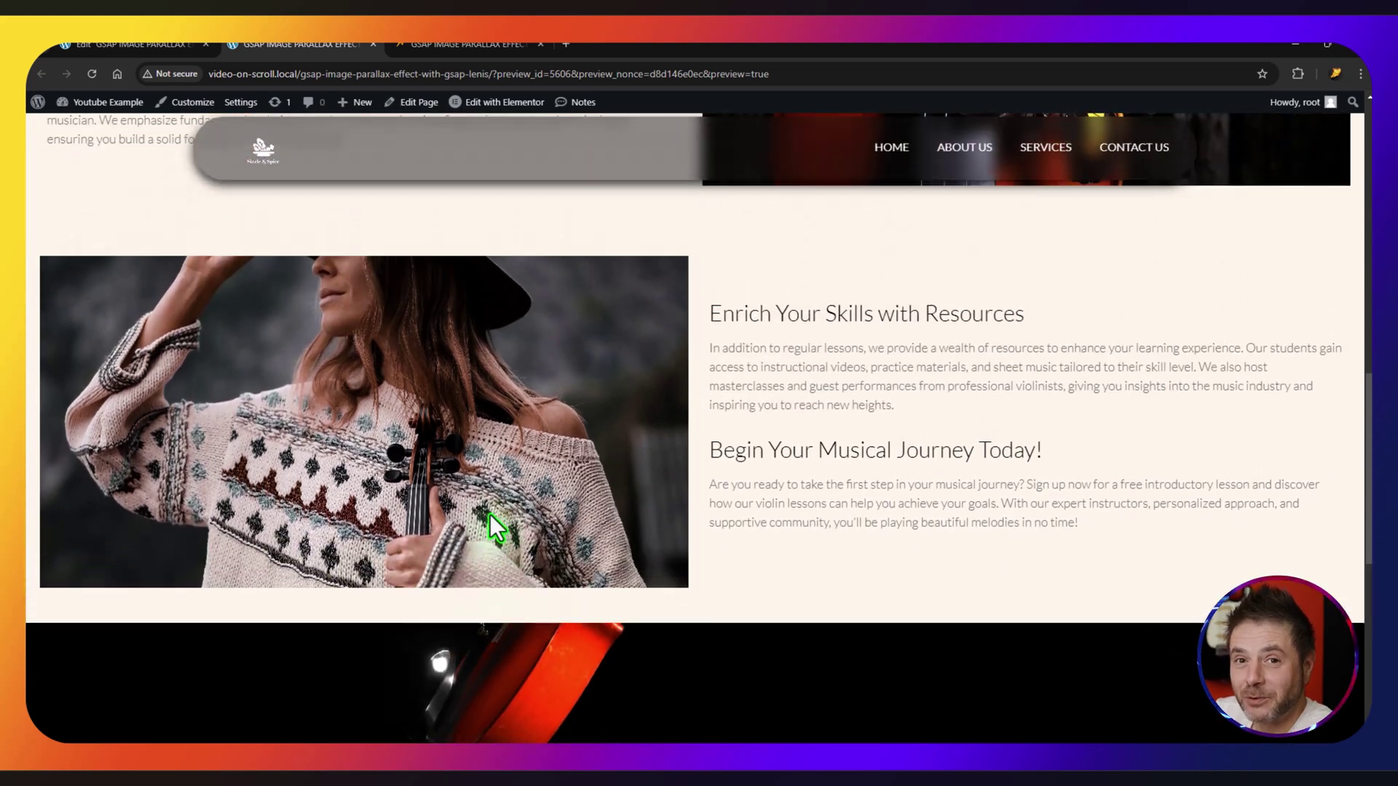
pyautogui.scroll(3, 489, 514)
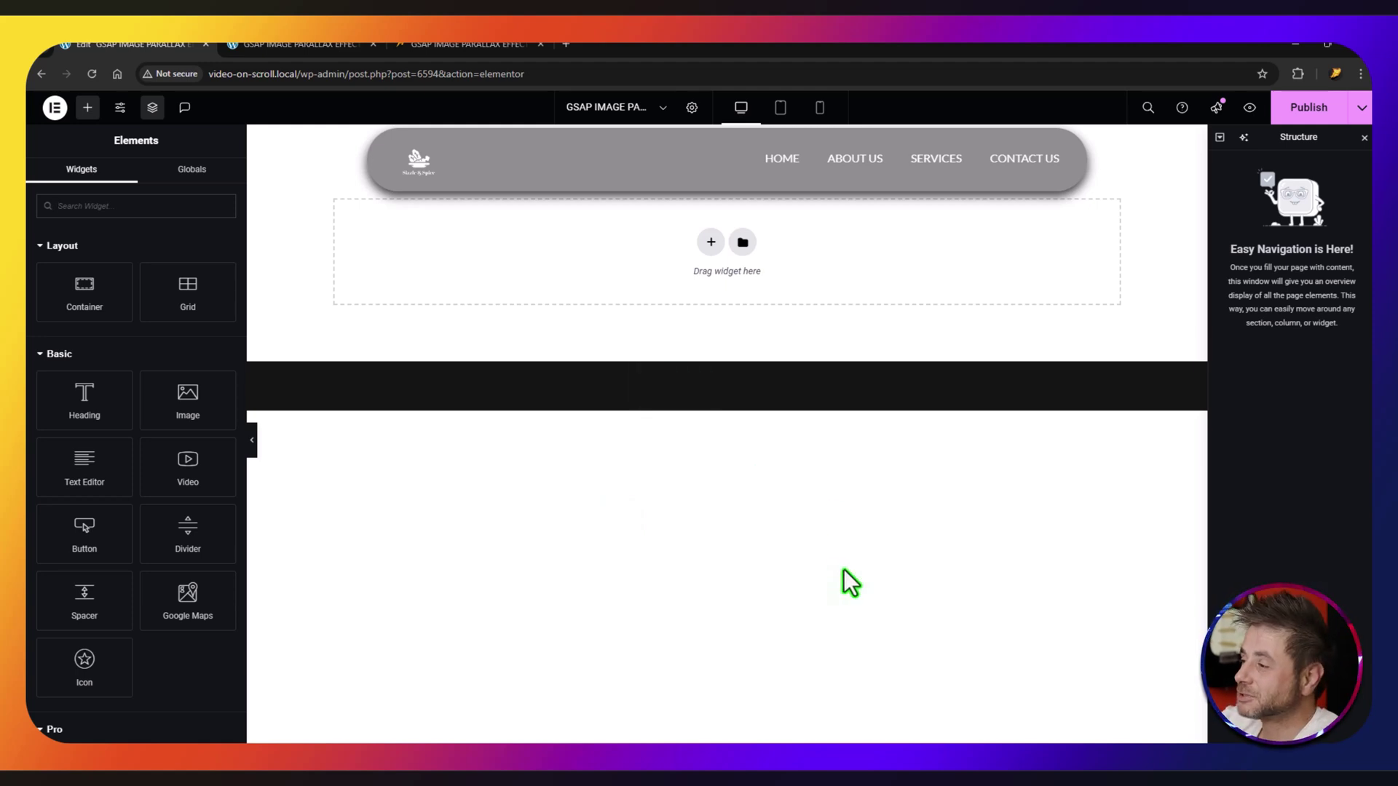
# Step: Add a single-column Flexbox container and duplicate it twice to get three stacked containers
pyautogui.click(711, 241)
pyautogui.click(683, 278)
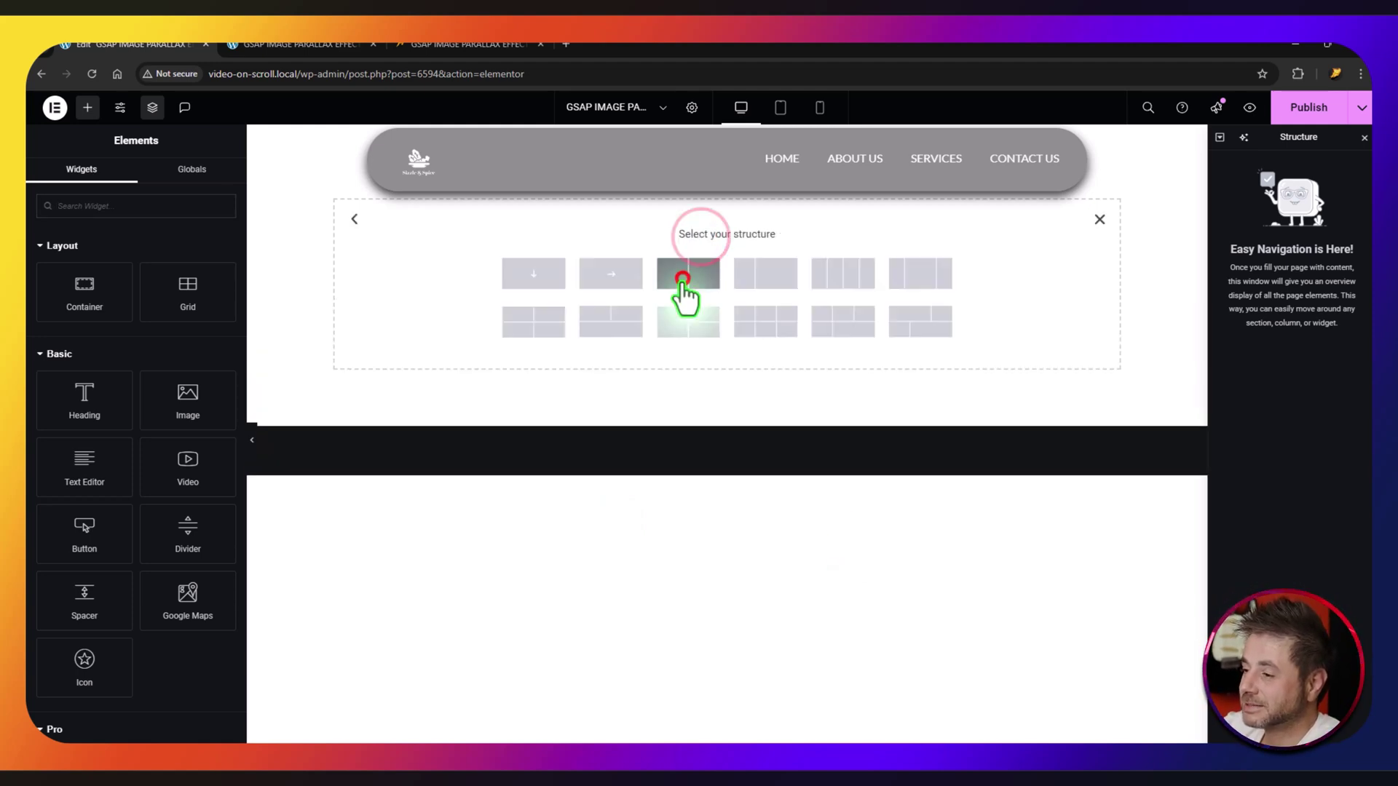
pyautogui.click(533, 274)
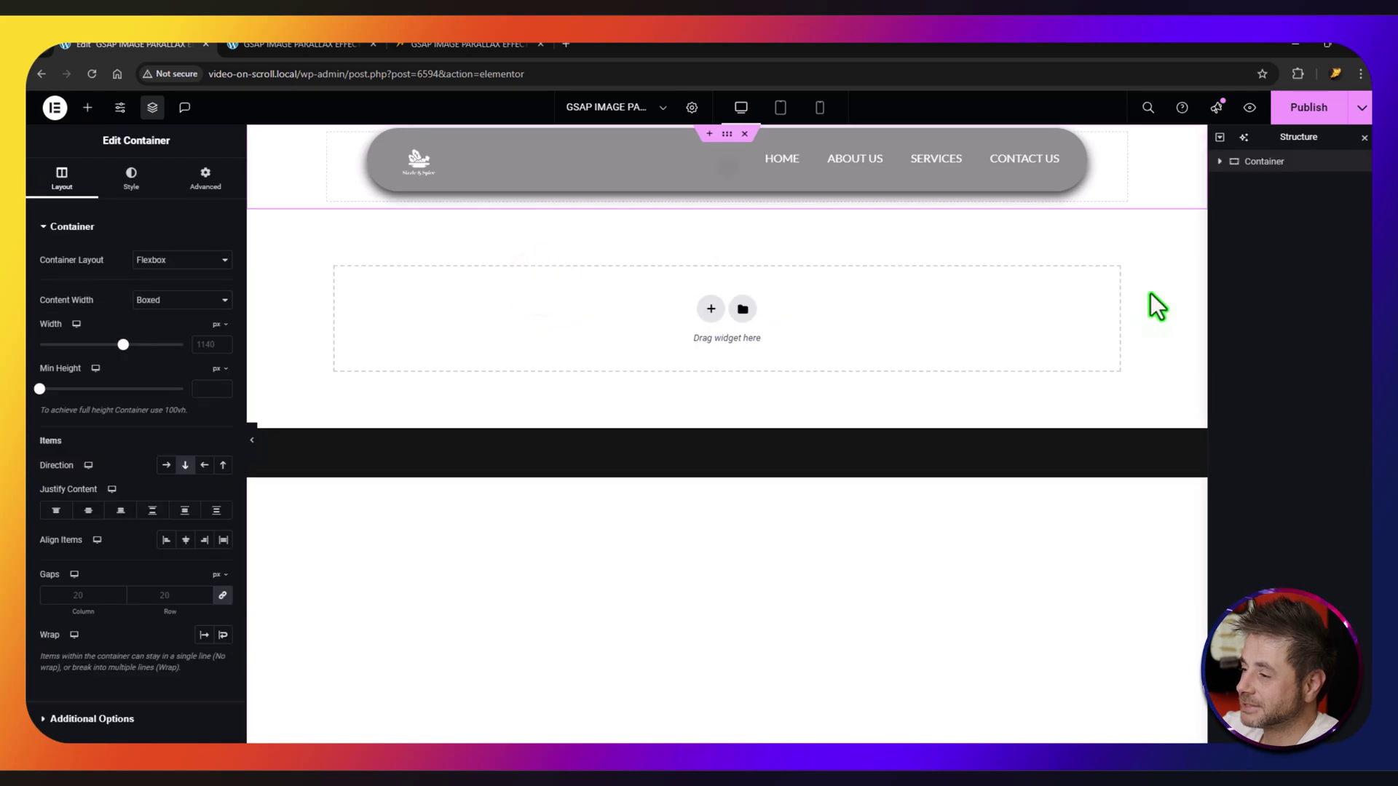
pyautogui.rightClick(1254, 161)
pyautogui.click(1252, 206)
pyautogui.rightClick(1251, 183)
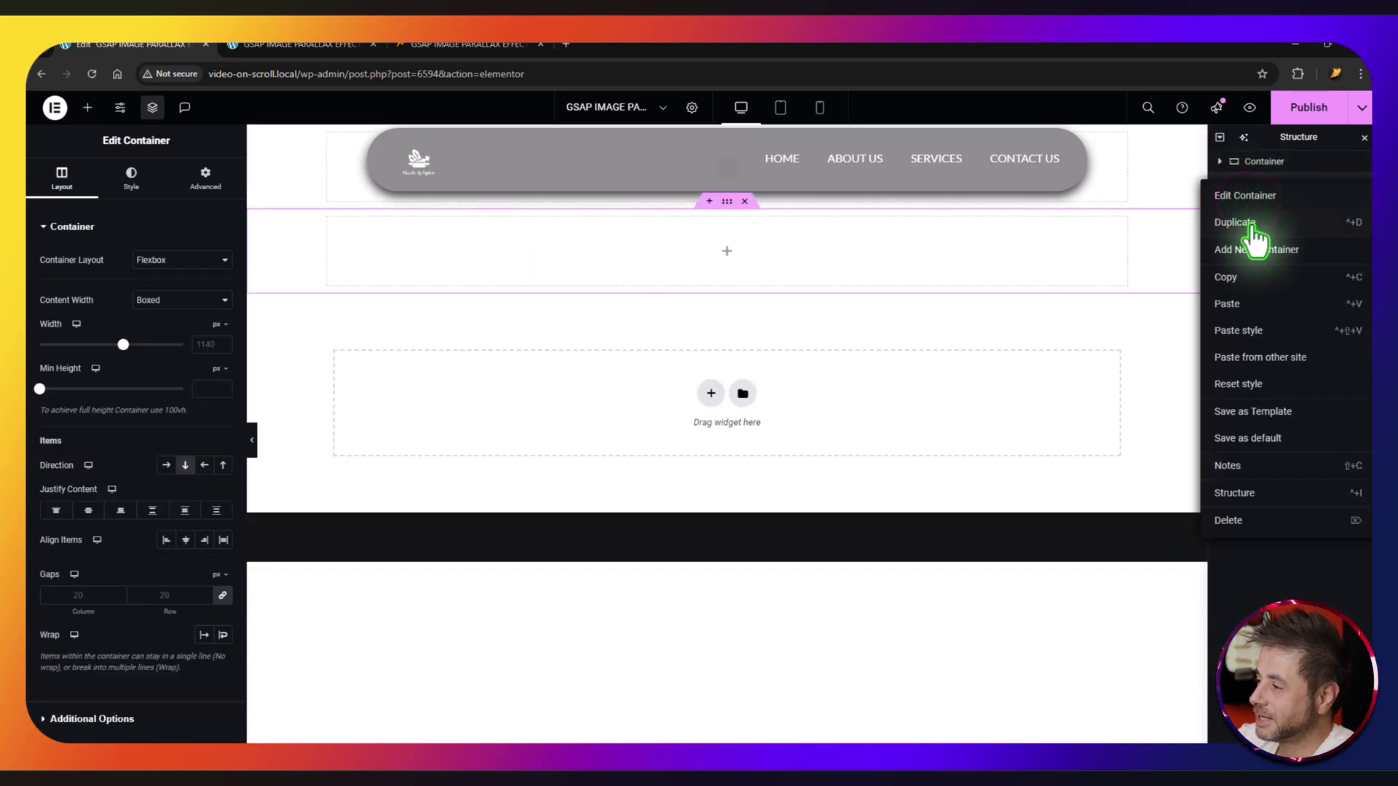
pyautogui.click(1251, 224)
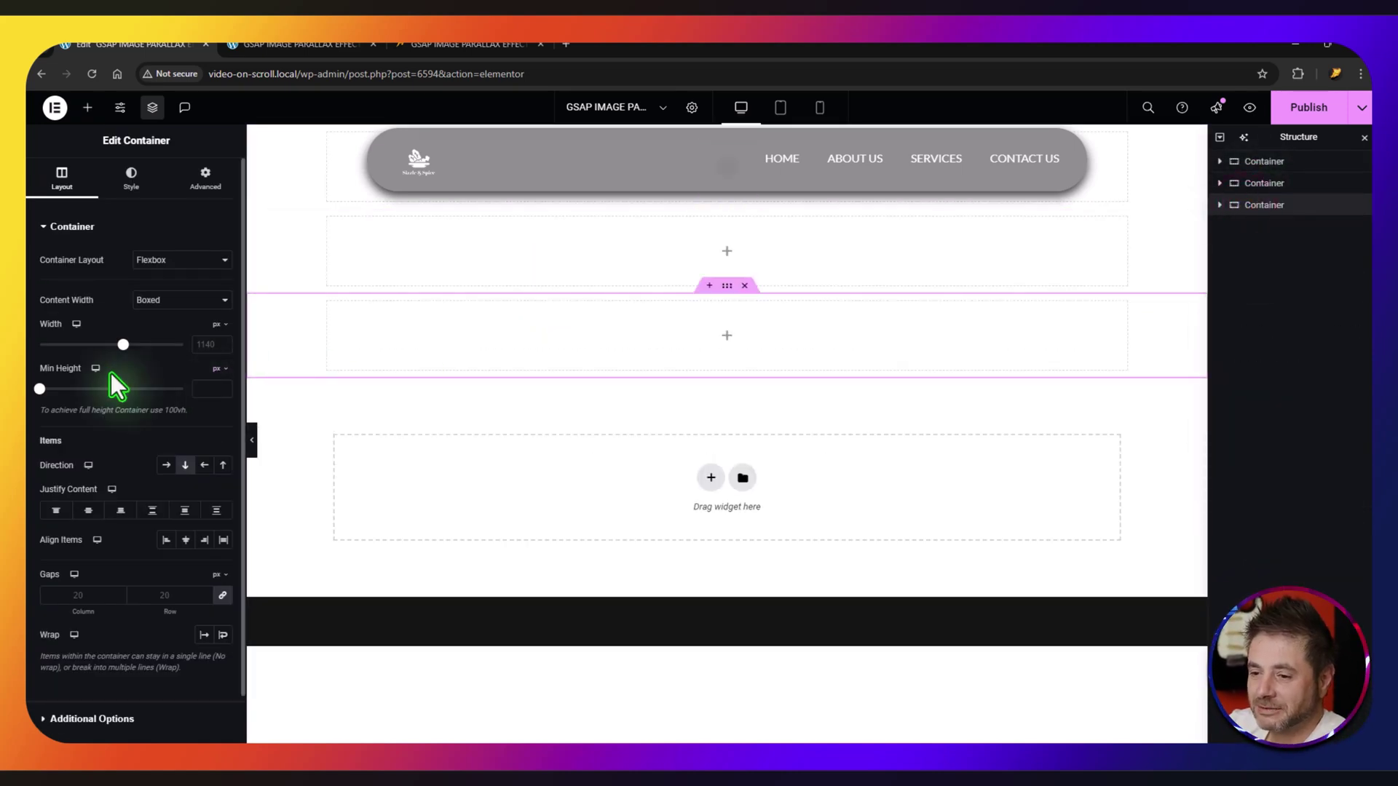
# Step: Set Min Height to 100 vh on the third and first containers
pyautogui.click(221, 369)
pyautogui.click(219, 429)
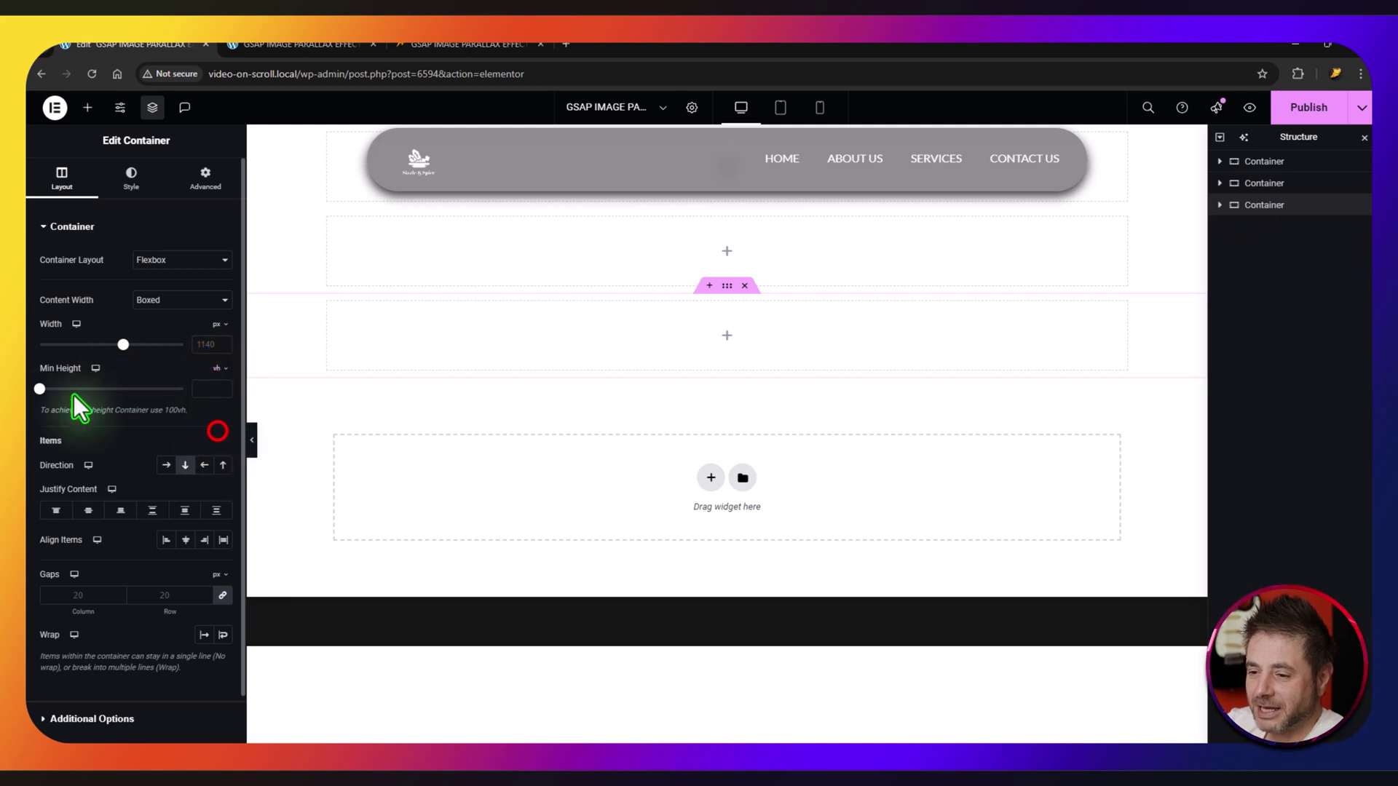
pyautogui.moveTo(73, 392); pyautogui.dragTo(183, 388)
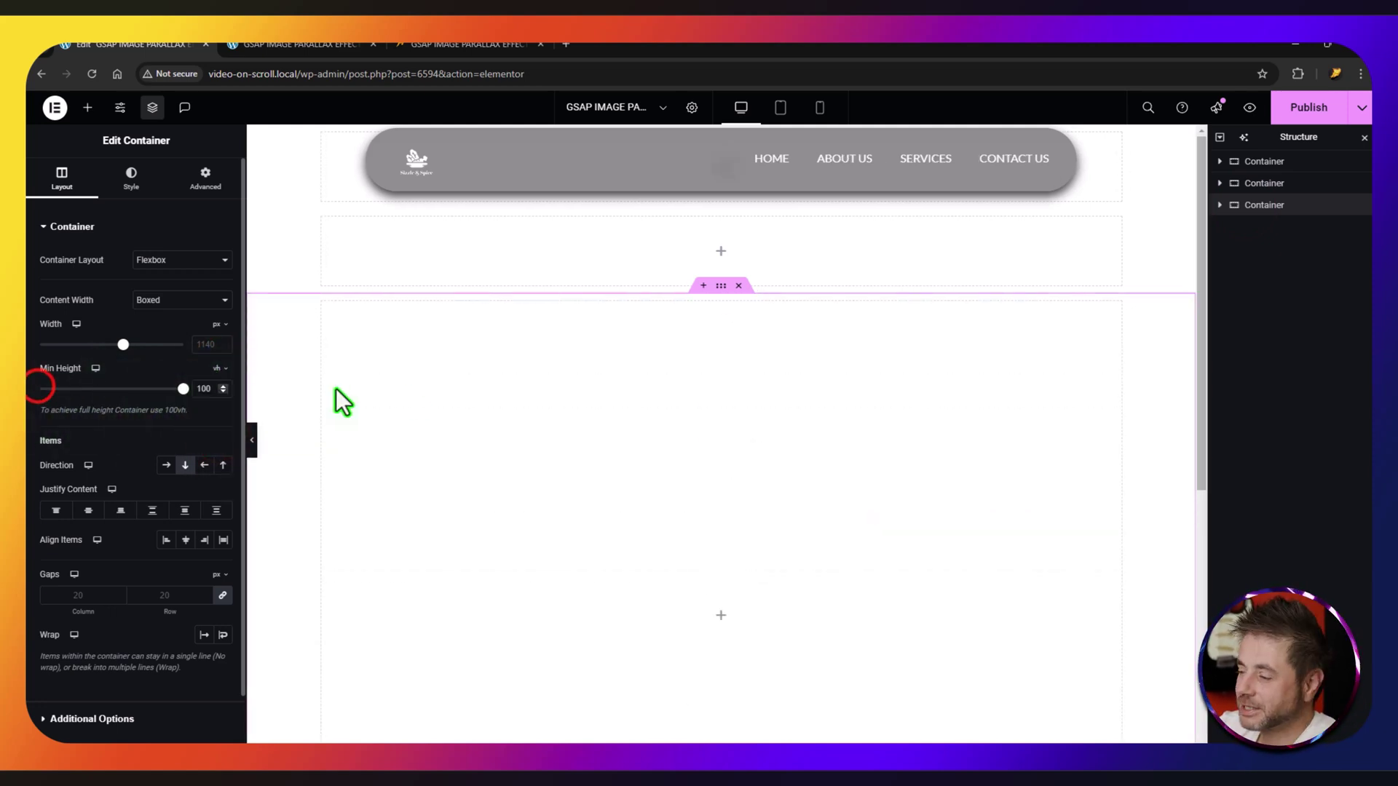
pyautogui.click(1253, 162)
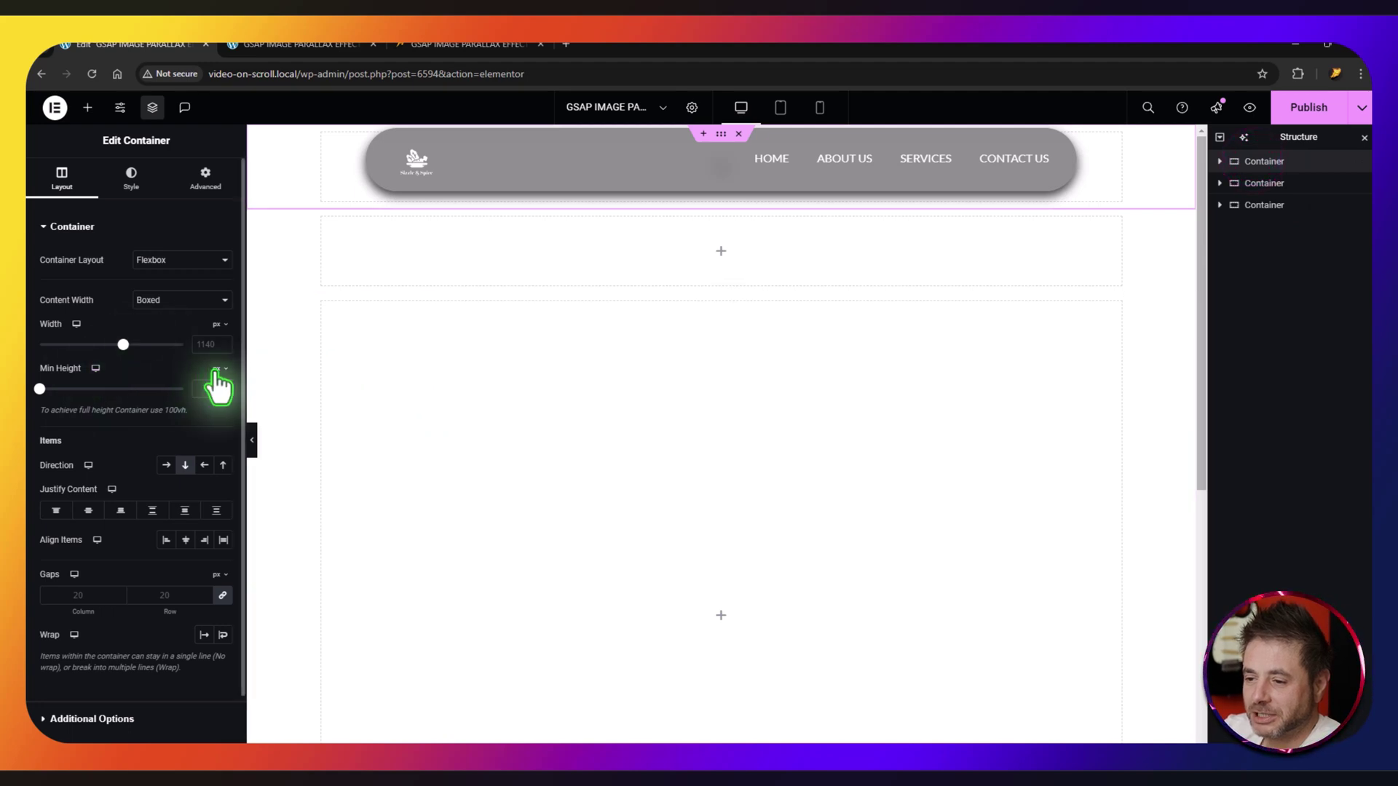
pyautogui.click(216, 369)
pyautogui.click(217, 429)
pyautogui.moveTo(40, 389); pyautogui.dragTo(182, 388)
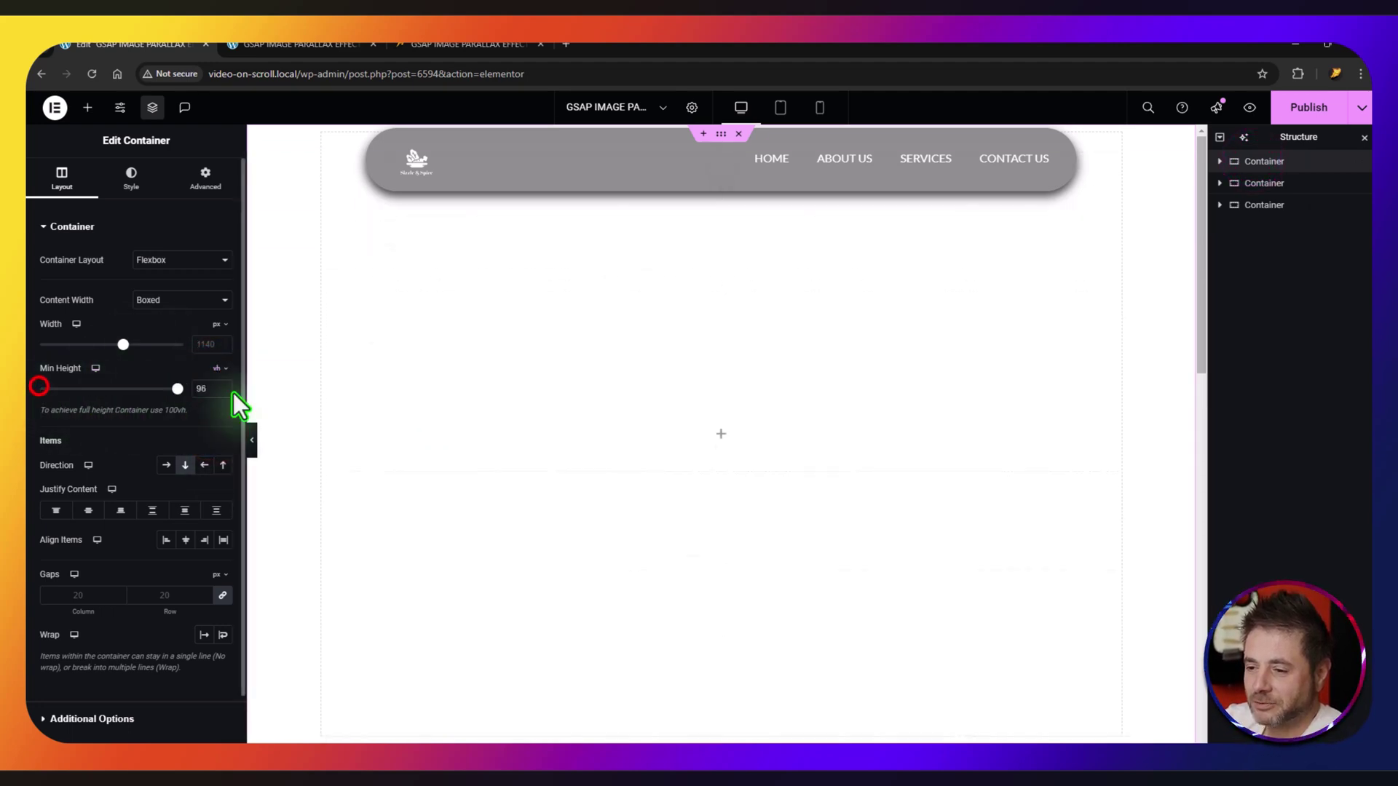
pyautogui.click(1265, 185)
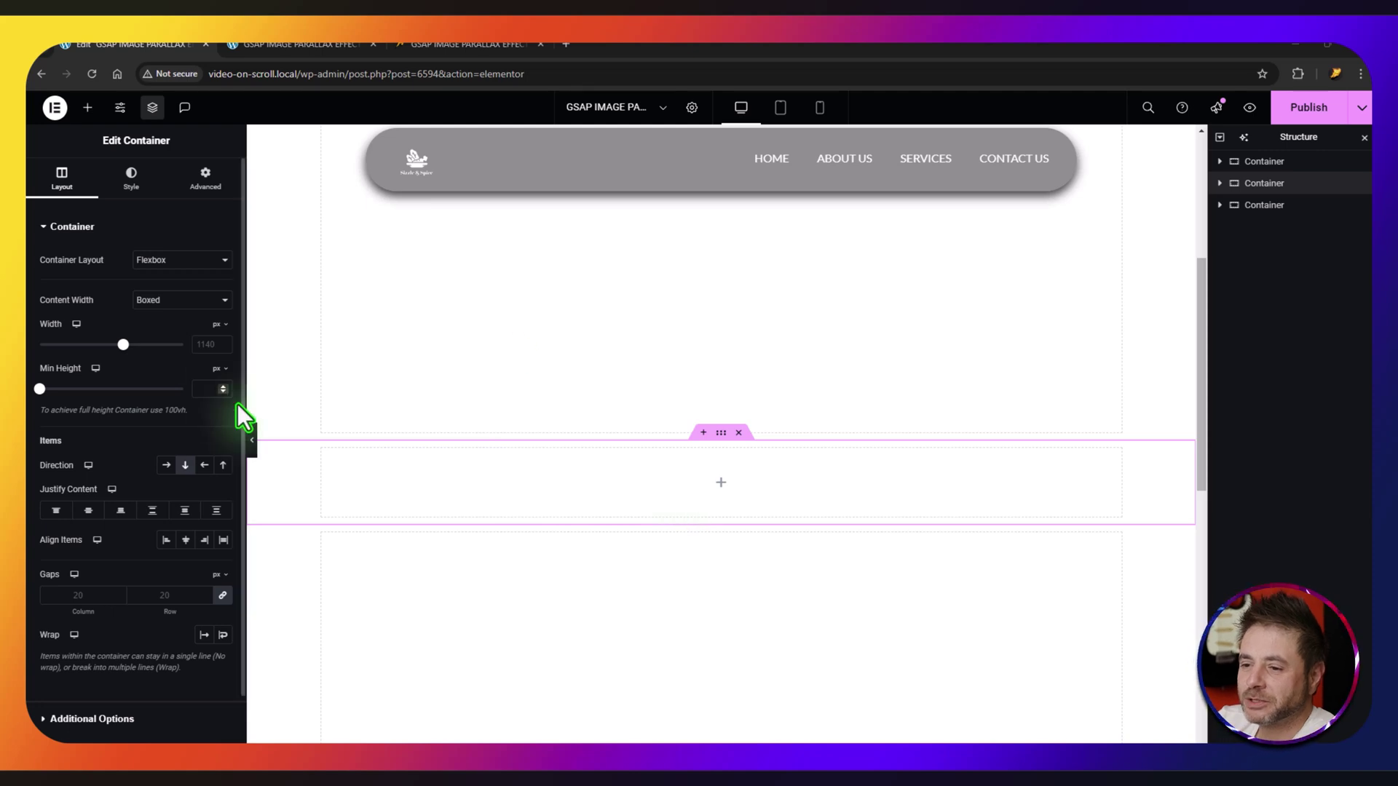
# Step: Give the middle container Full Width content, Row direction, and centred justify and alignment
pyautogui.click(163, 304)
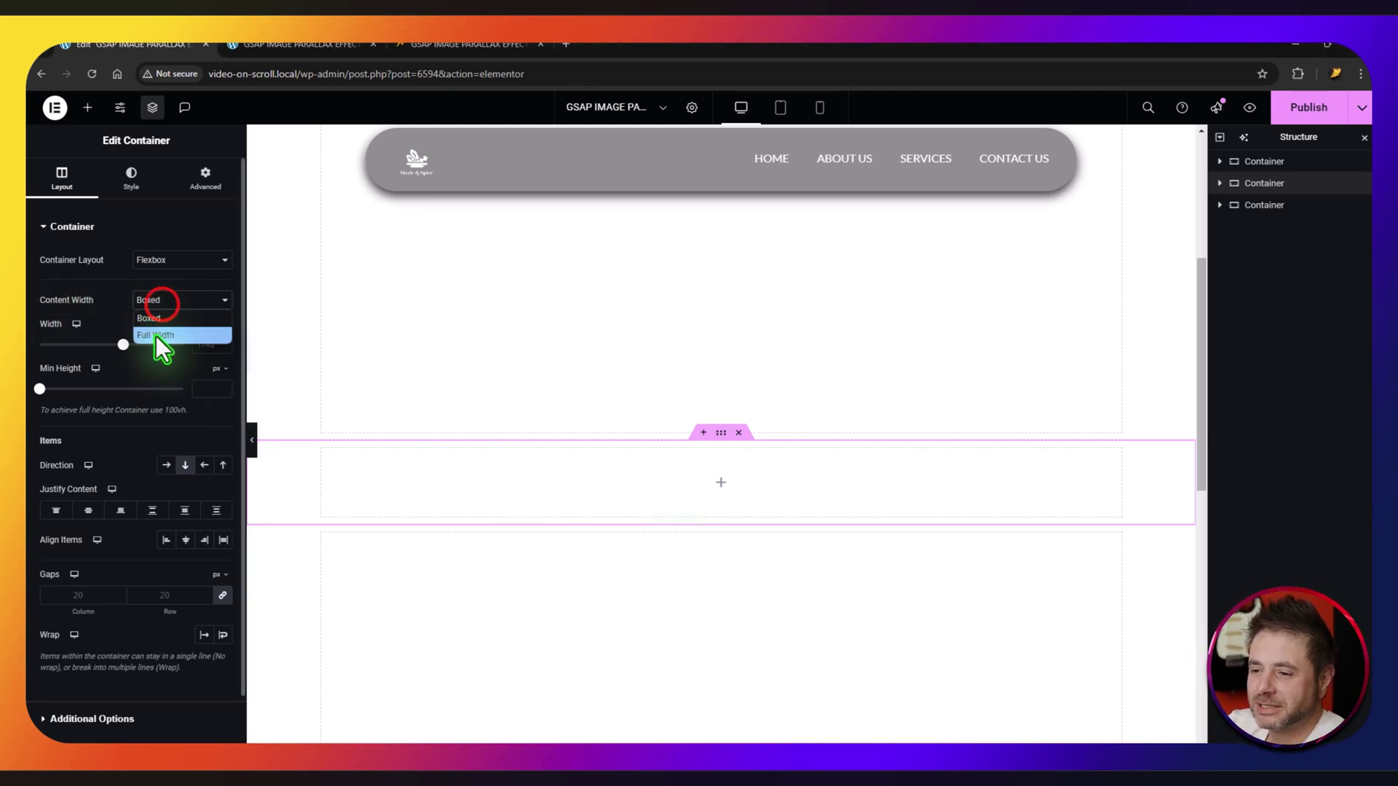
pyautogui.click(155, 338)
pyautogui.click(182, 344)
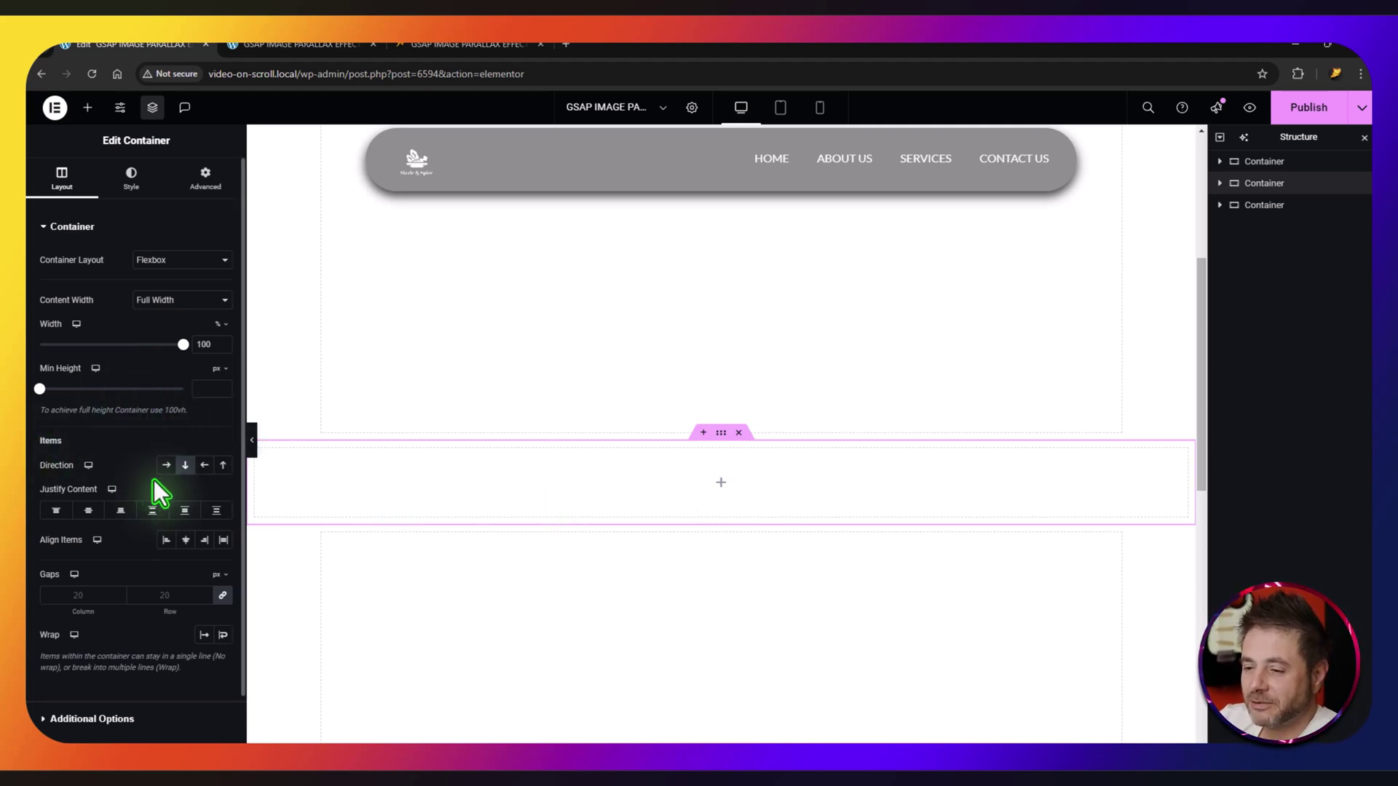
pyautogui.click(167, 465)
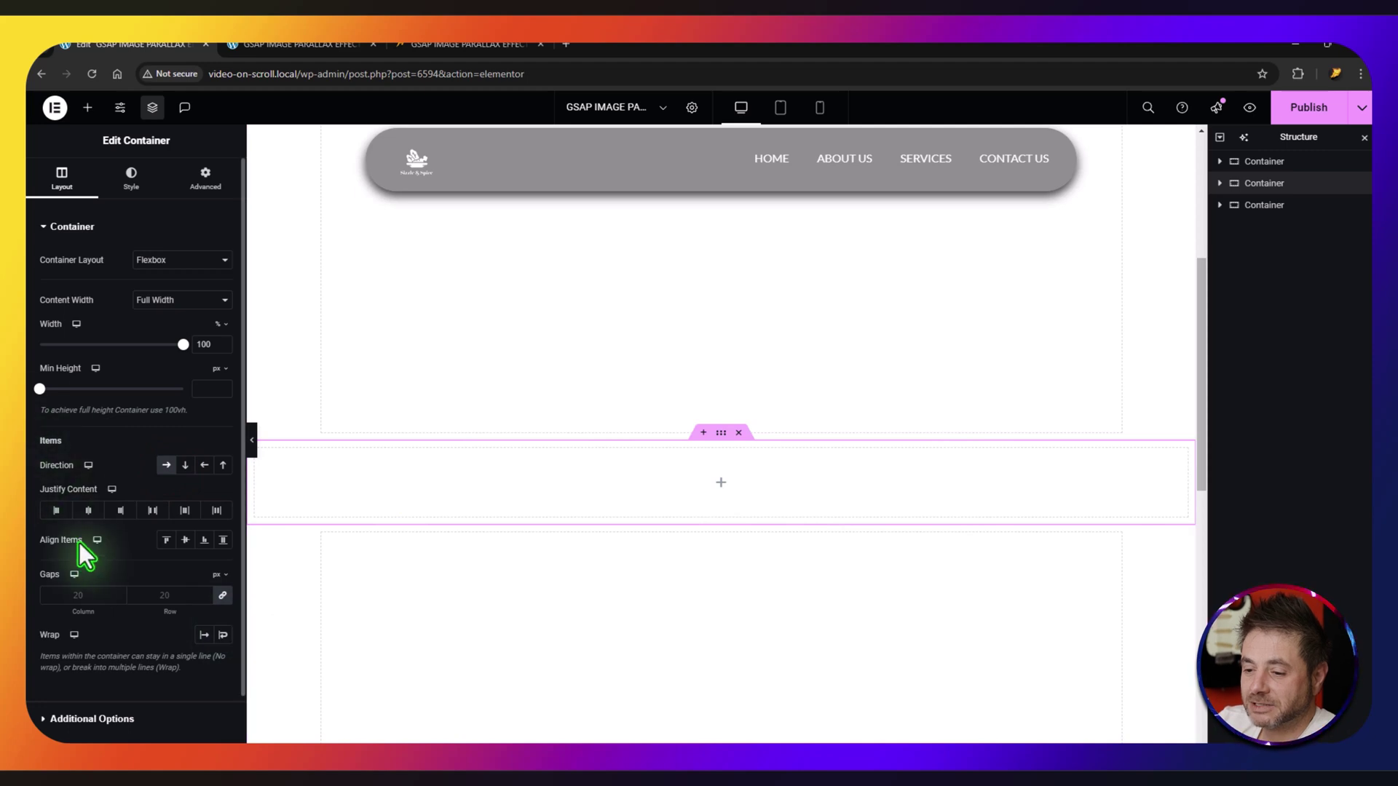
pyautogui.click(91, 509)
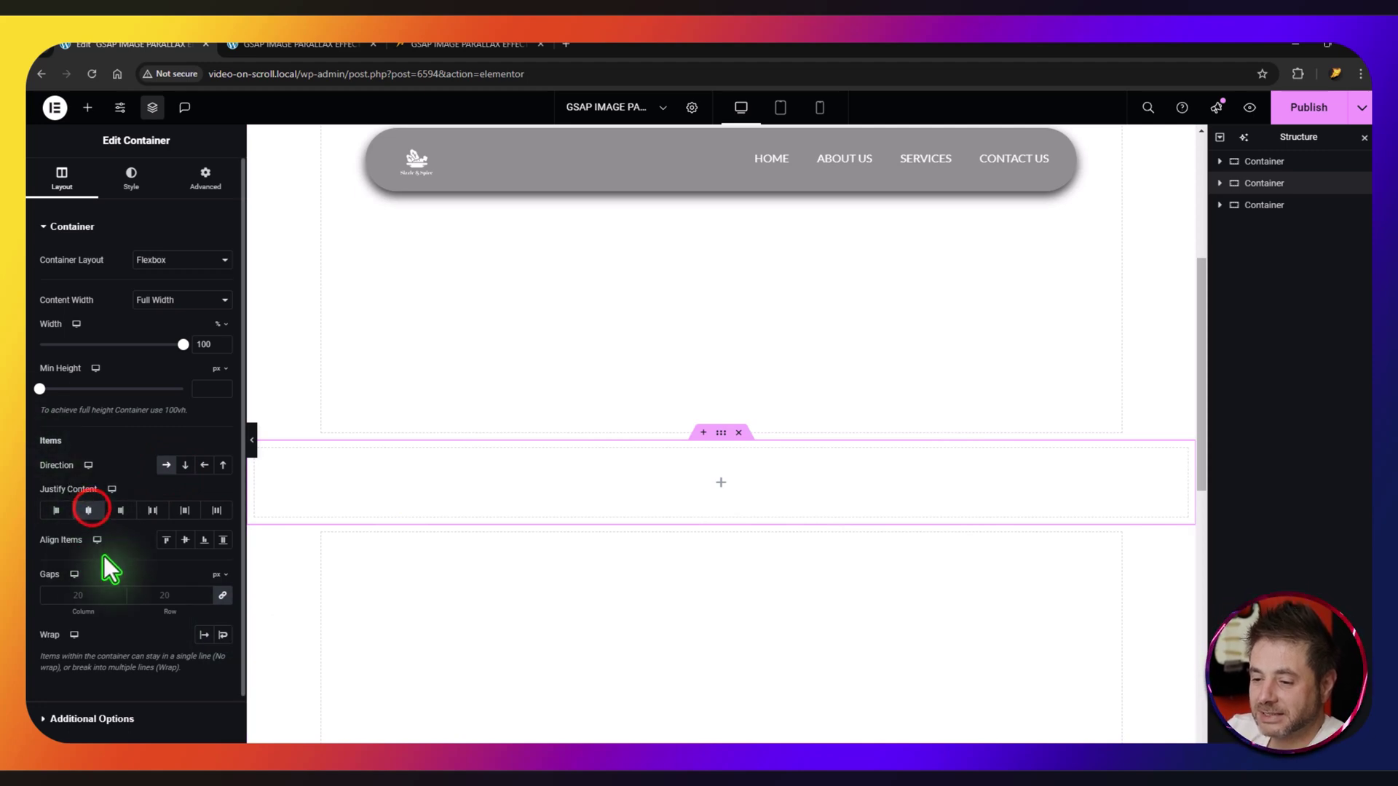
pyautogui.click(185, 540)
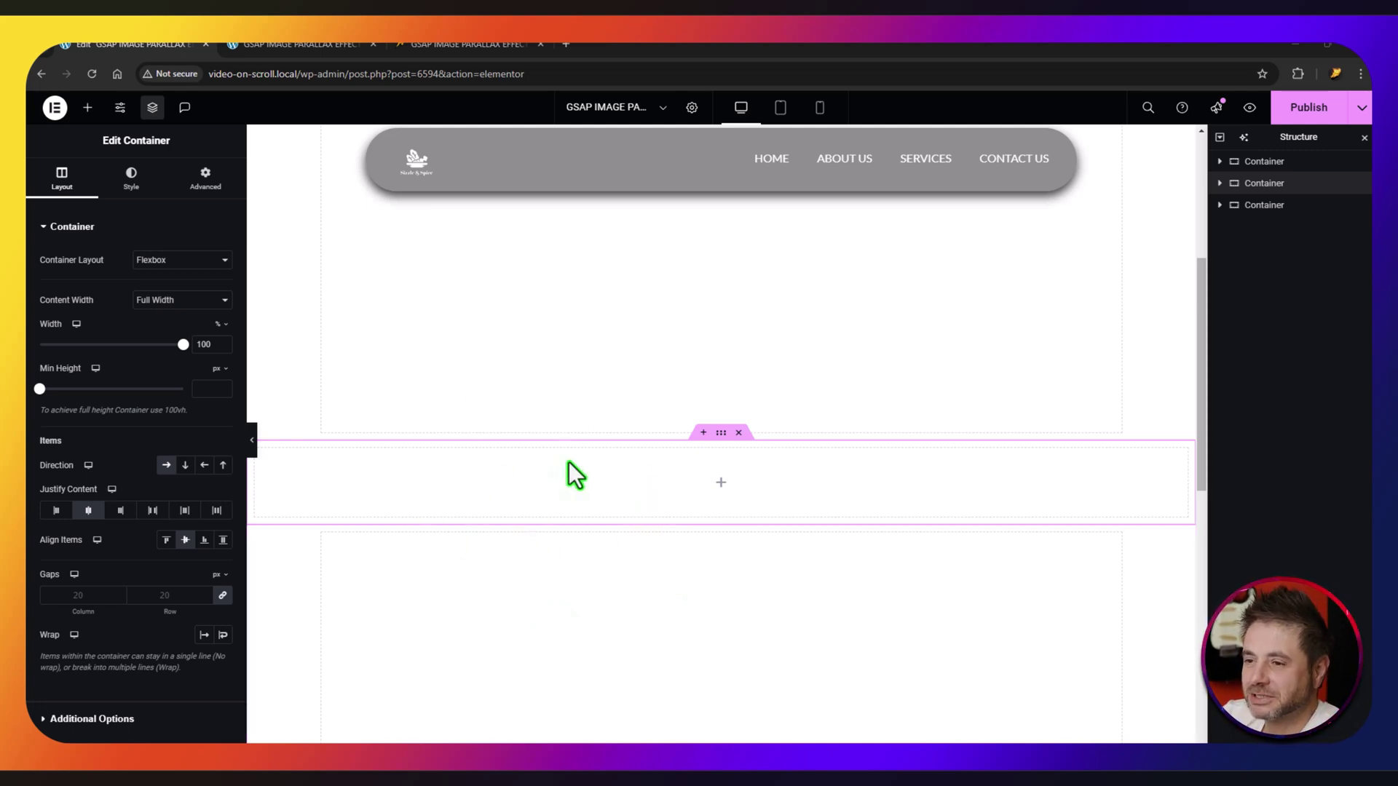
pyautogui.click(87, 108)
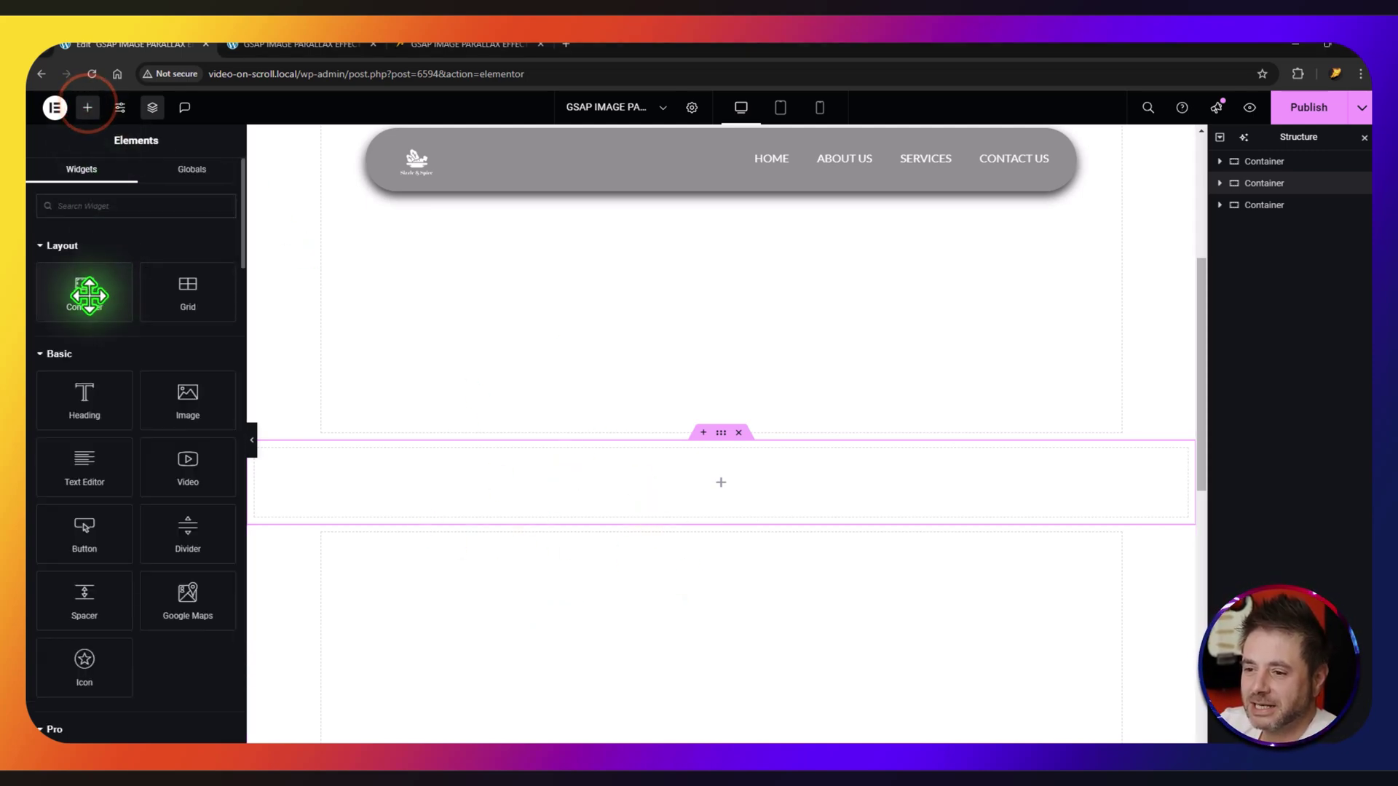
# Step: Place a nested container in the middle section and duplicate it into two side-by-side boxes
pyautogui.moveTo(89, 295); pyautogui.dragTo(536, 474)
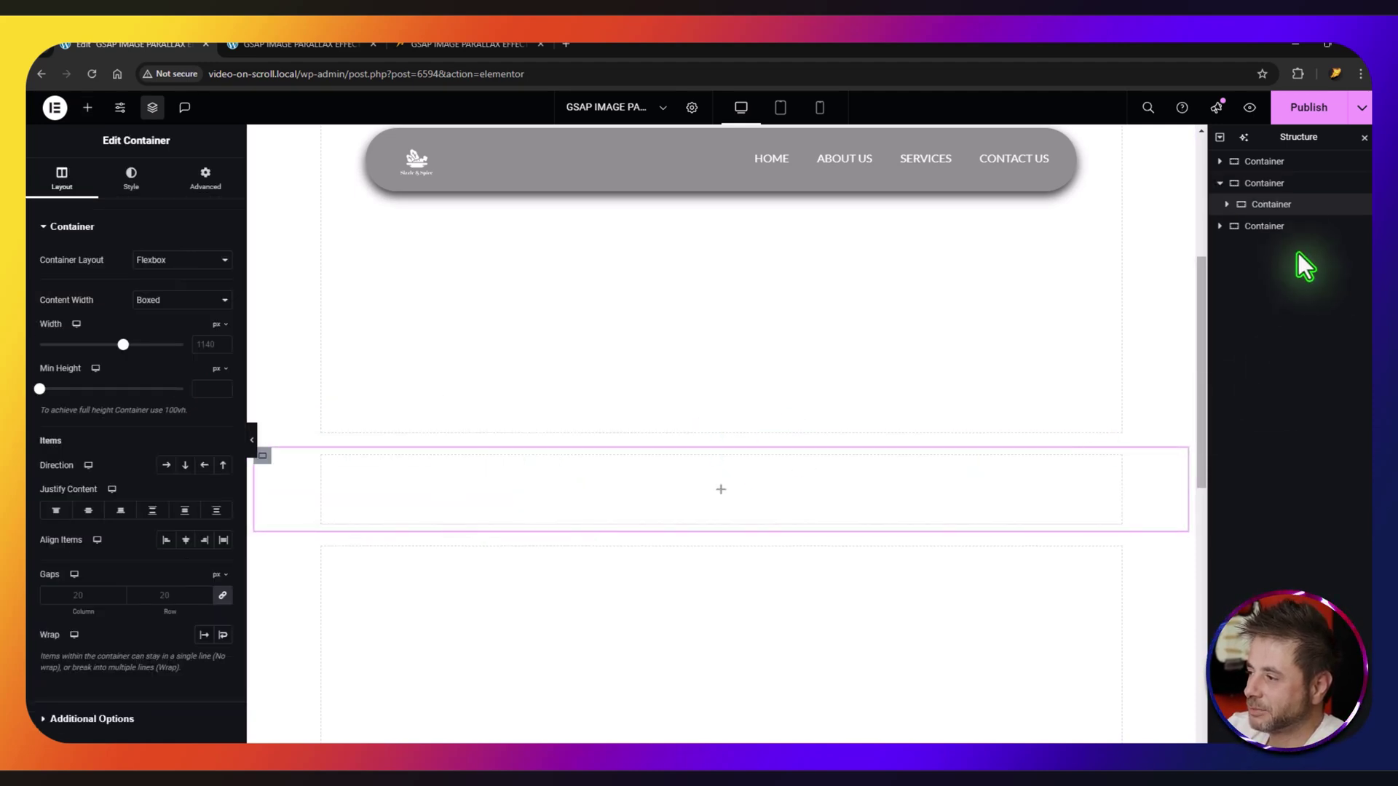
pyautogui.rightClick(1270, 205)
pyautogui.click(1245, 244)
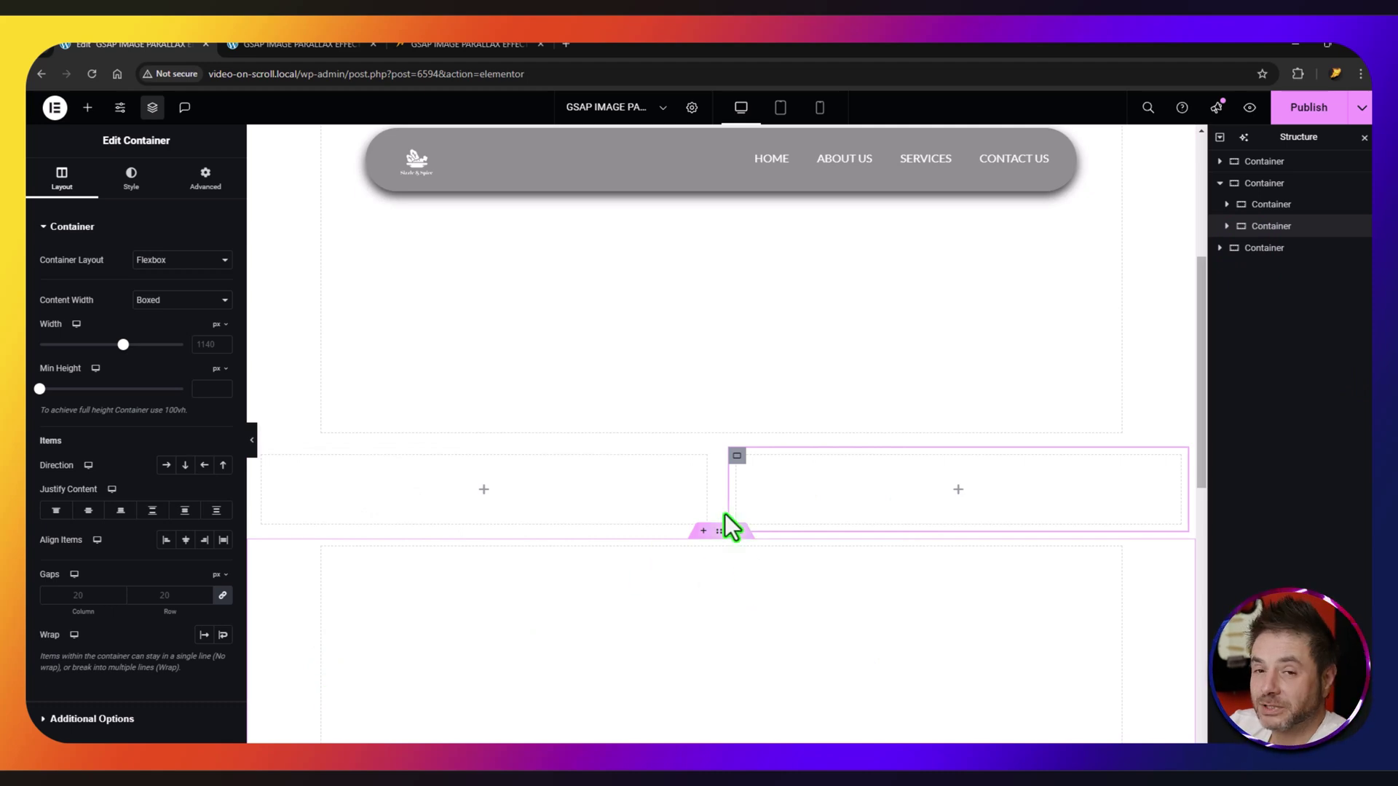
# Step: Add a heading to the right-hand box and set its text colour to dark
pyautogui.click(87, 107)
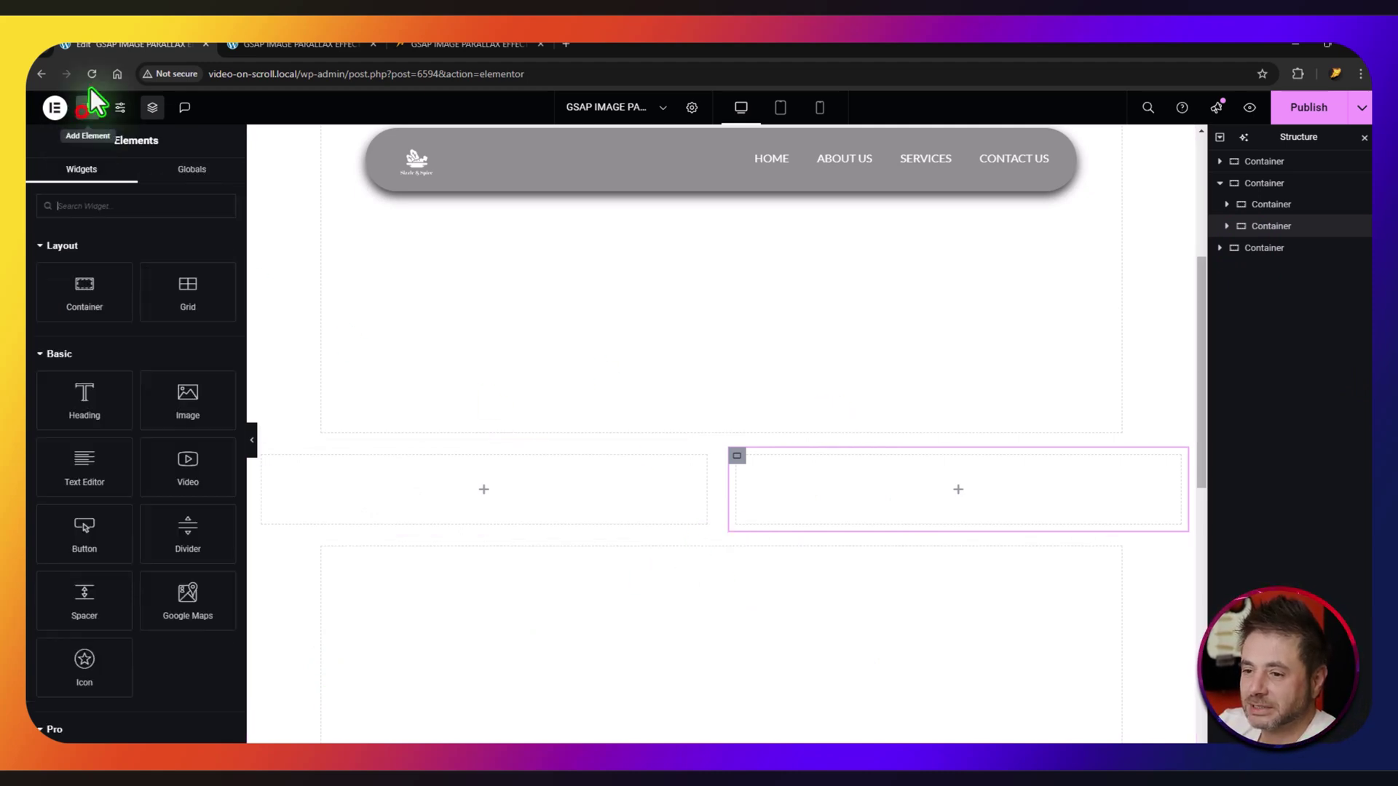
pyautogui.moveTo(54, 393); pyautogui.dragTo(862, 481)
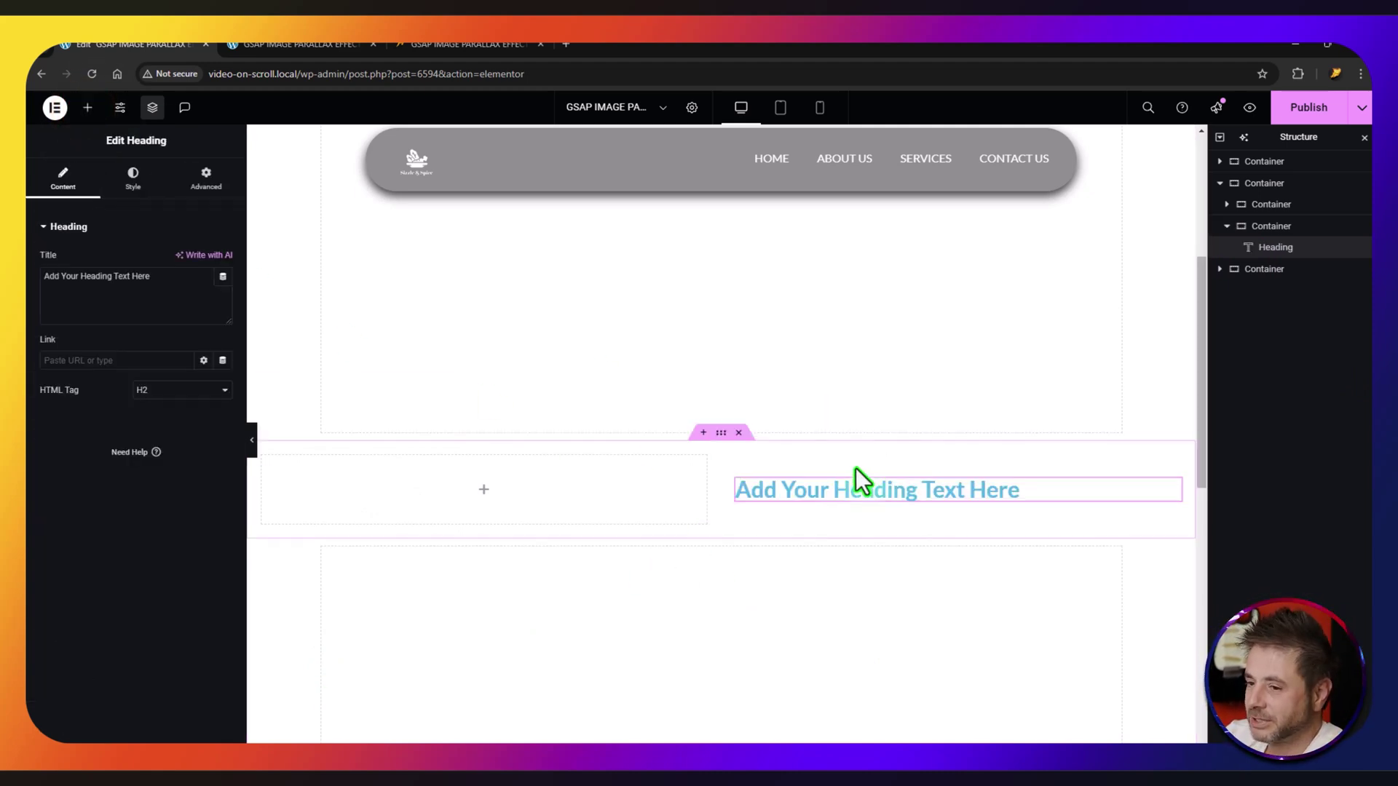
pyautogui.click(132, 178)
pyautogui.click(223, 289)
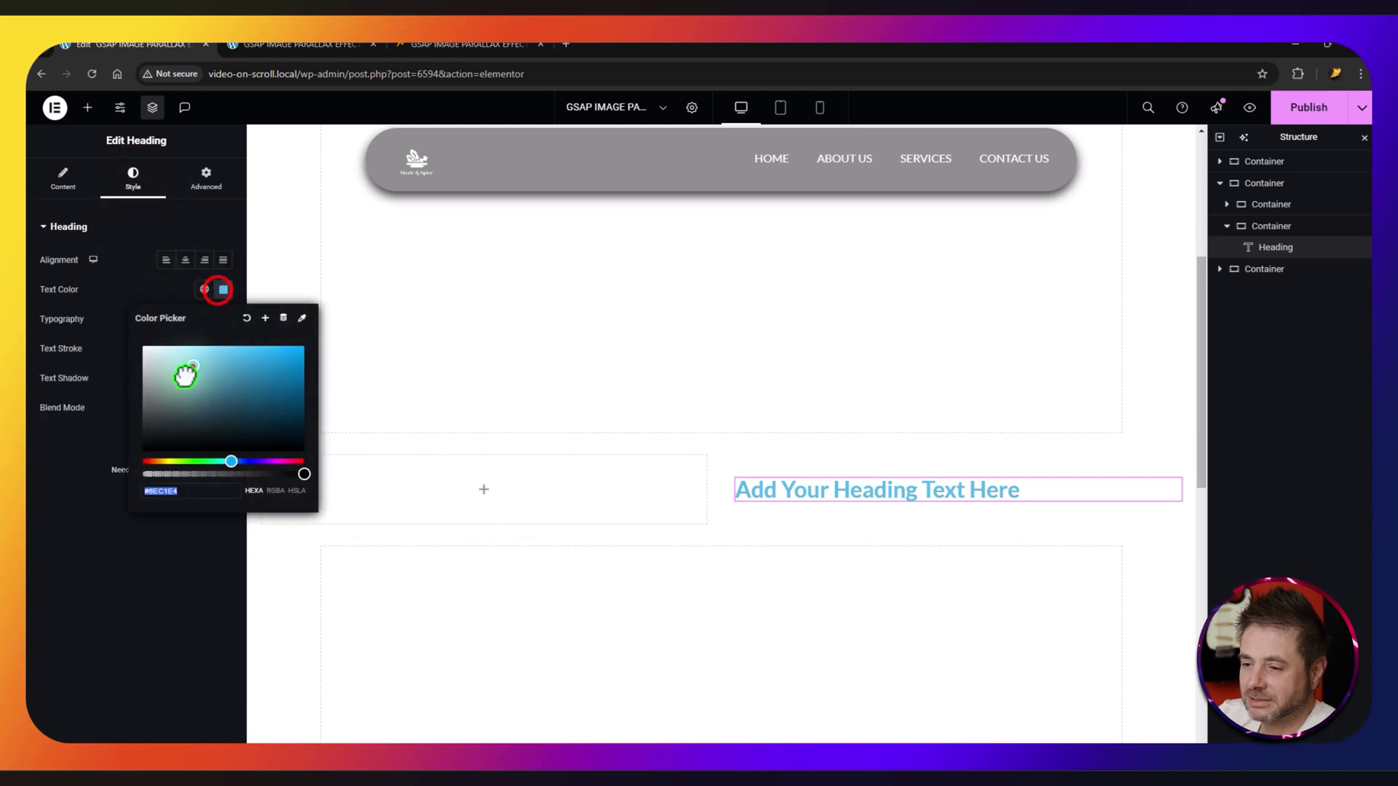
pyautogui.moveTo(185, 375); pyautogui.dragTo(141, 431)
pyautogui.click(137, 295)
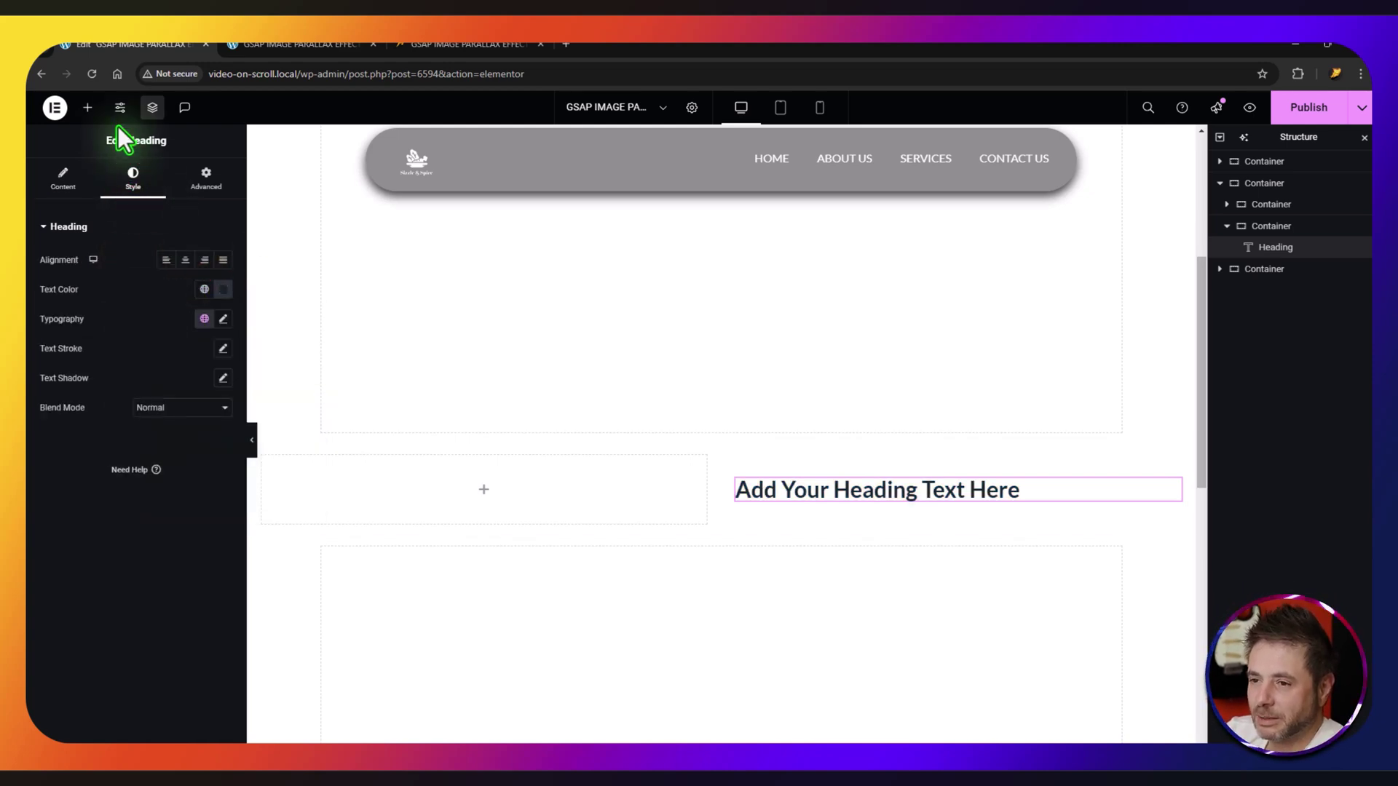
# Step: Add a Text Editor paragraph of placeholder text beneath the heading
pyautogui.click(87, 107)
pyautogui.moveTo(82, 466); pyautogui.dragTo(863, 497)
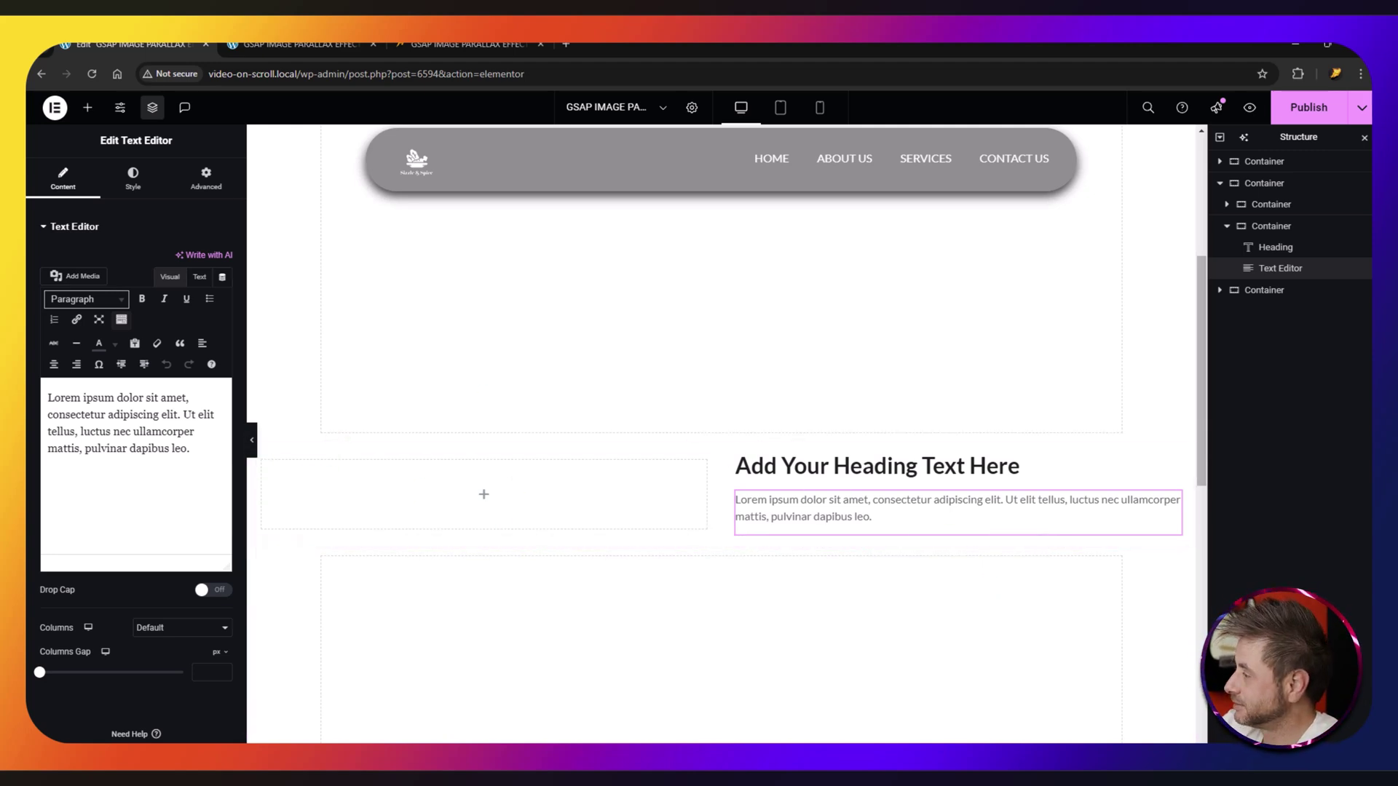
pyautogui.click(263, 462)
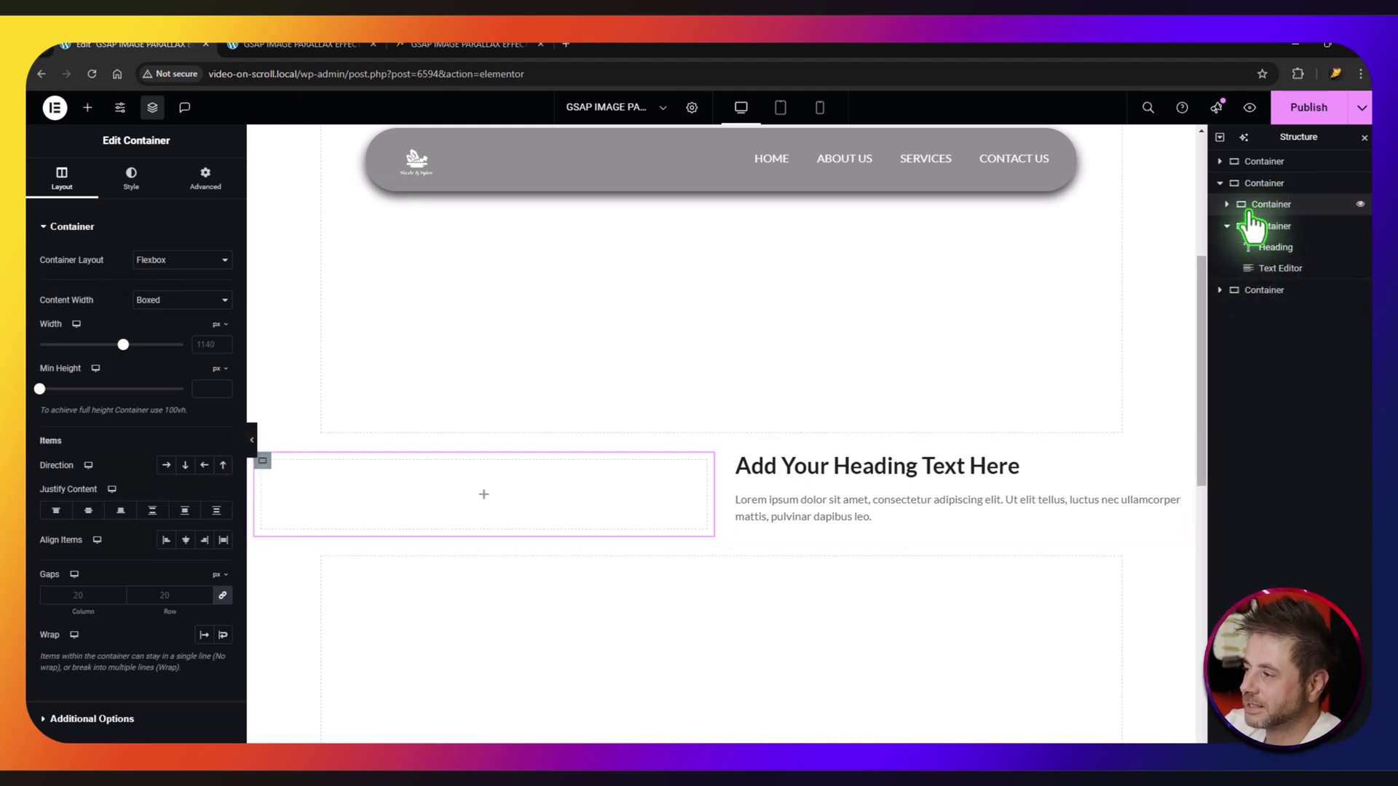
# Step: Set the left column's Min Height to 55 vh
pyautogui.click(218, 369)
pyautogui.click(215, 432)
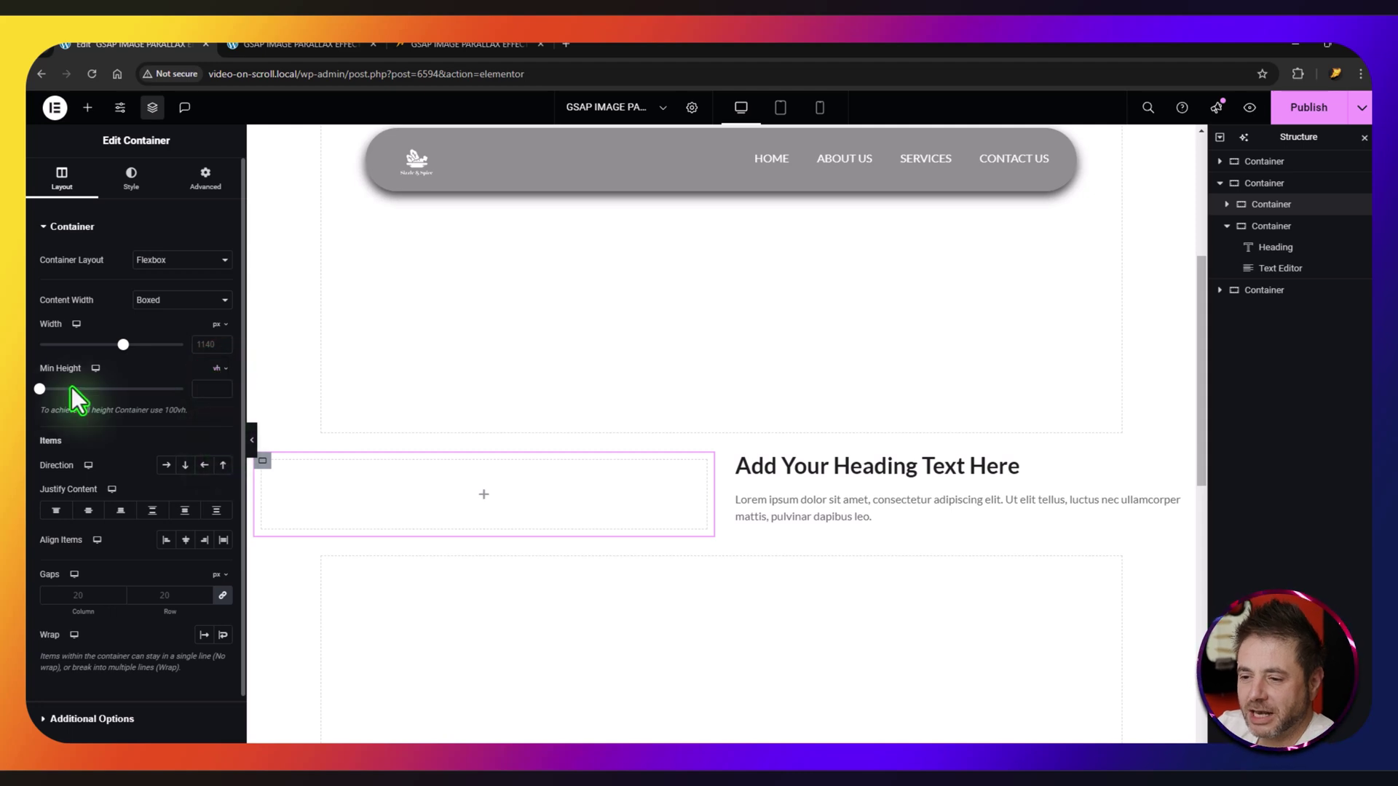
pyautogui.moveTo(40, 388); pyautogui.dragTo(118, 389)
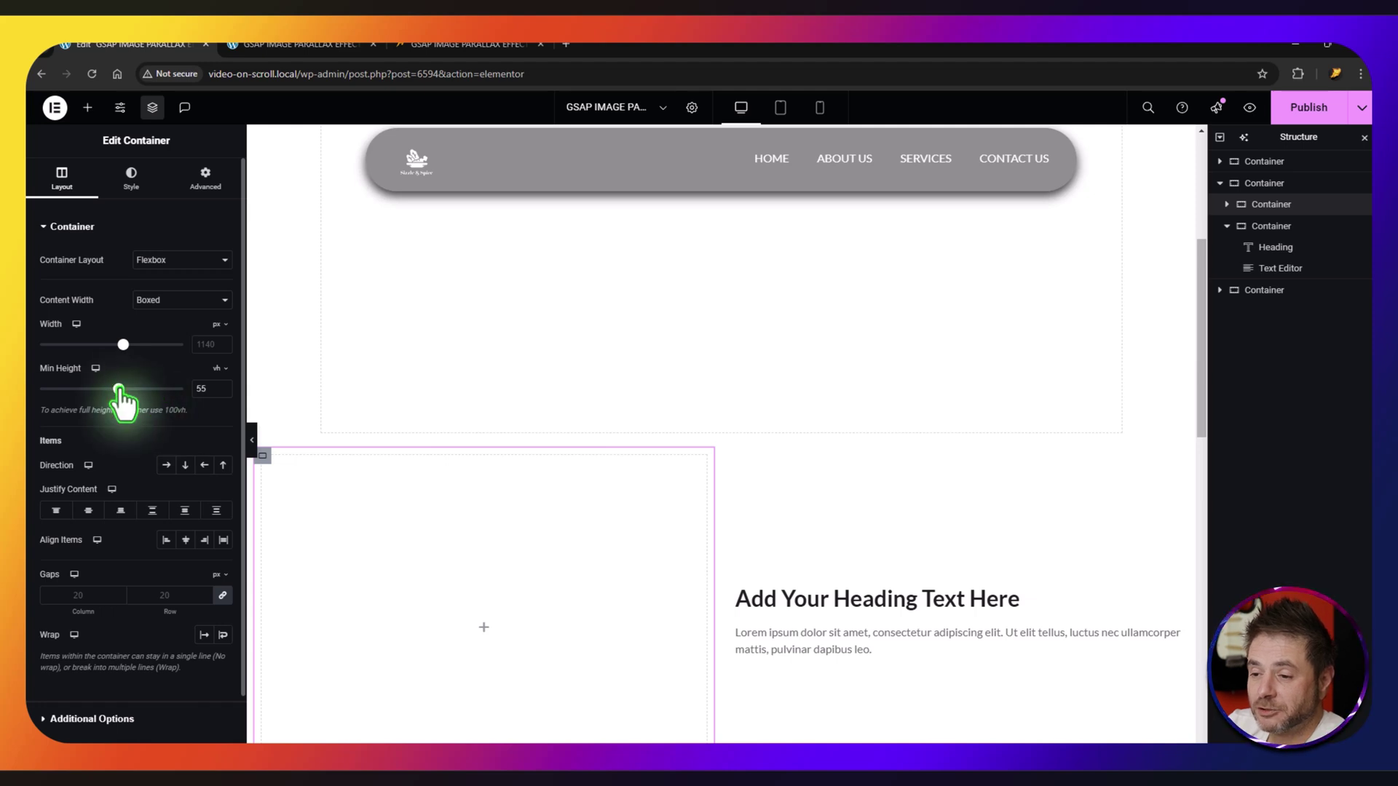
pyautogui.moveTo(119, 389); pyautogui.dragTo(151, 389)
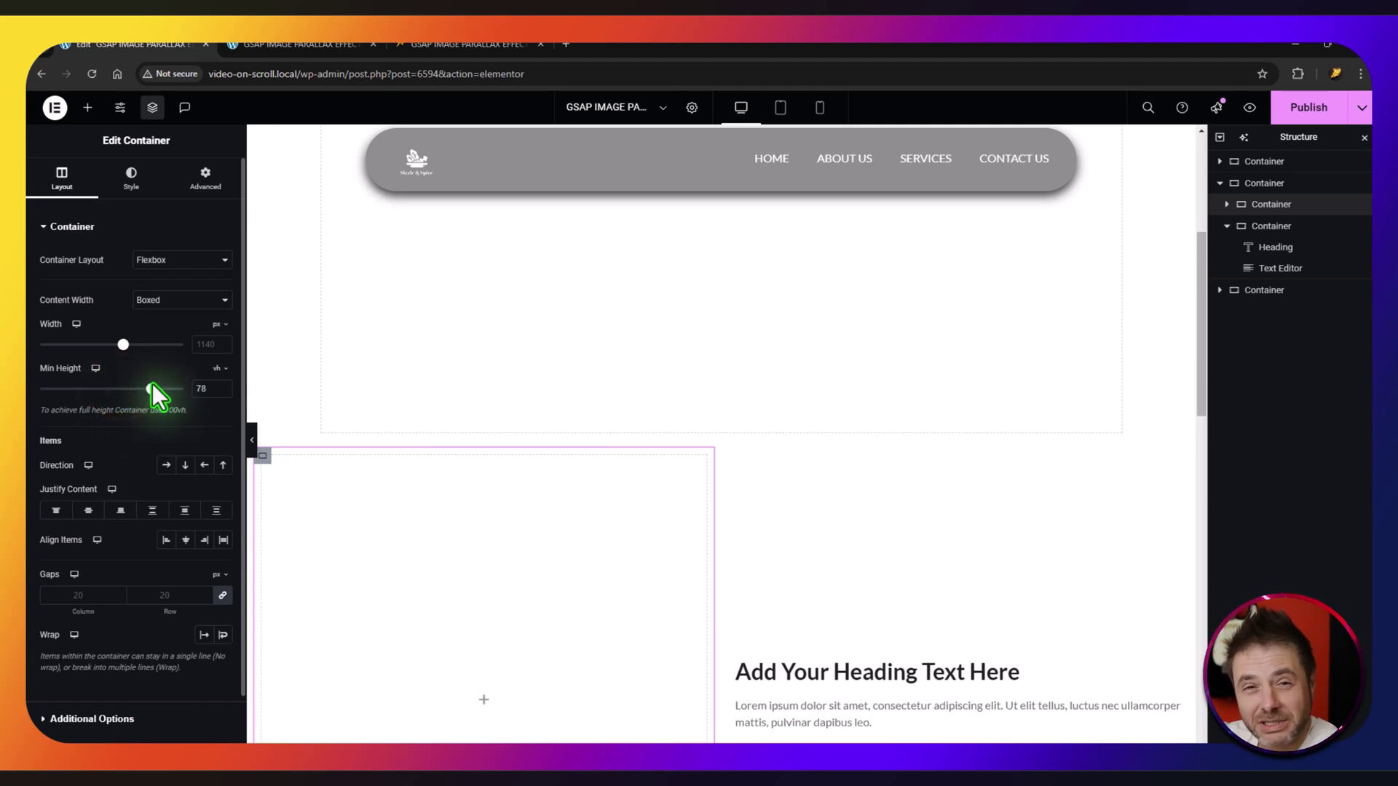
pyautogui.click(199, 389)
pyautogui.scroll(-20, 200, 389)
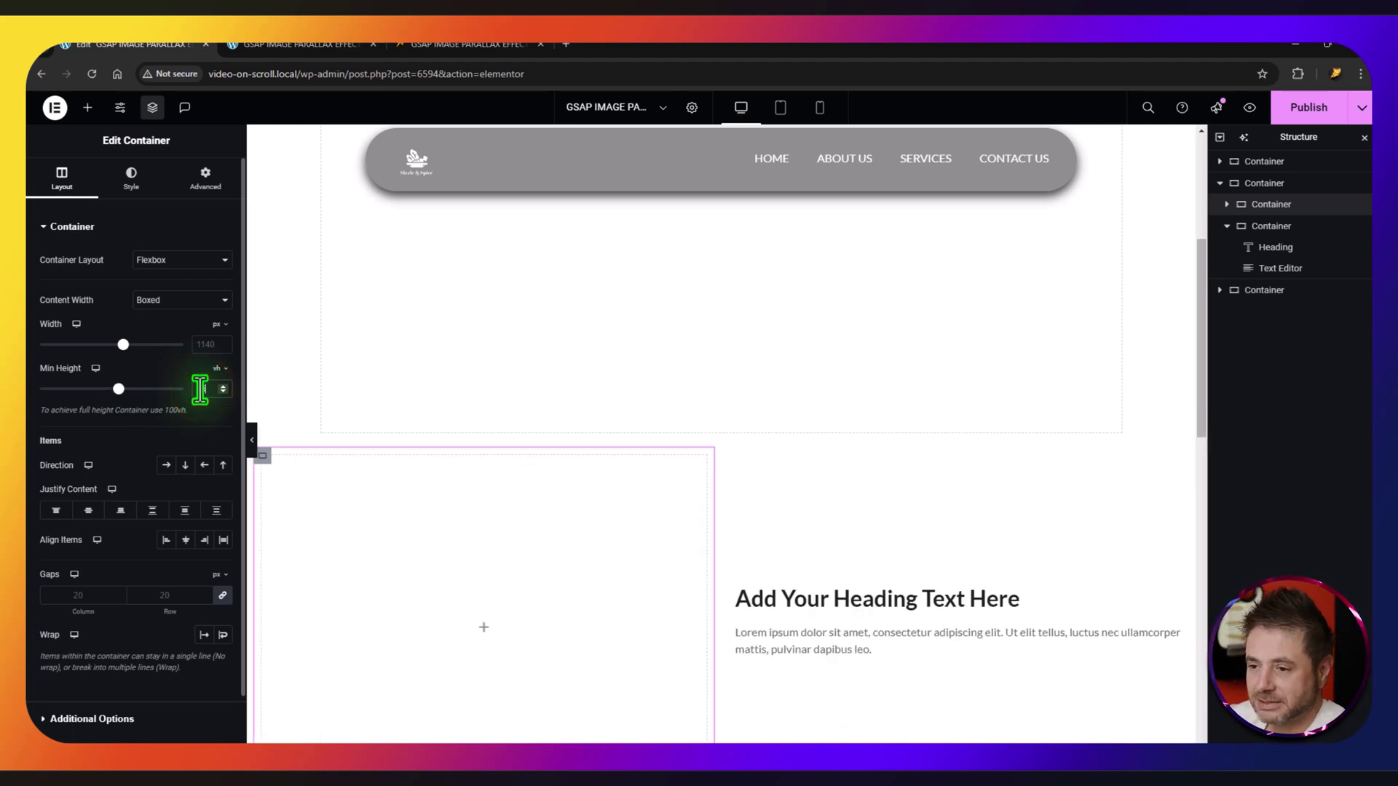
# Step: Set the left column's Overflow to Hidden under Additional Options
pyautogui.click(100, 719)
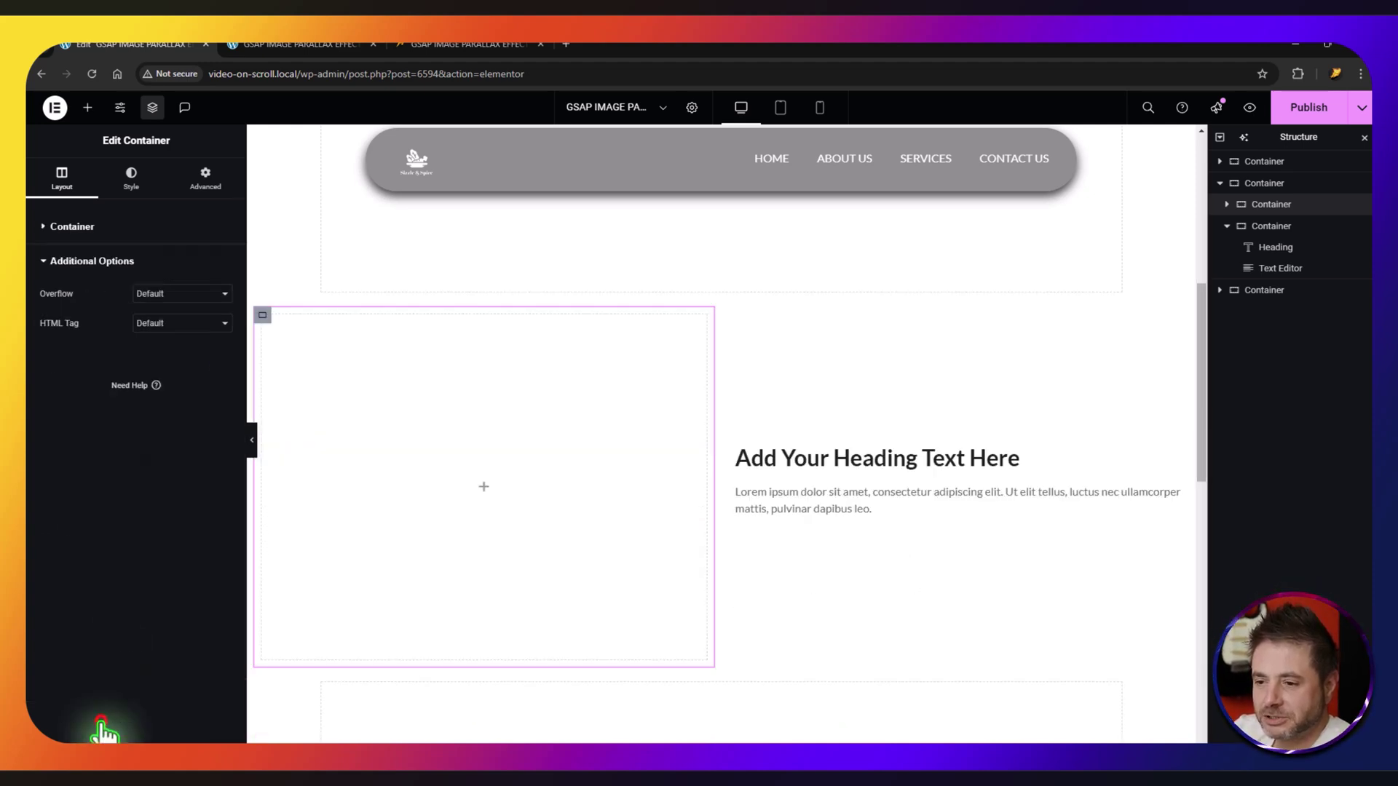
pyautogui.click(159, 294)
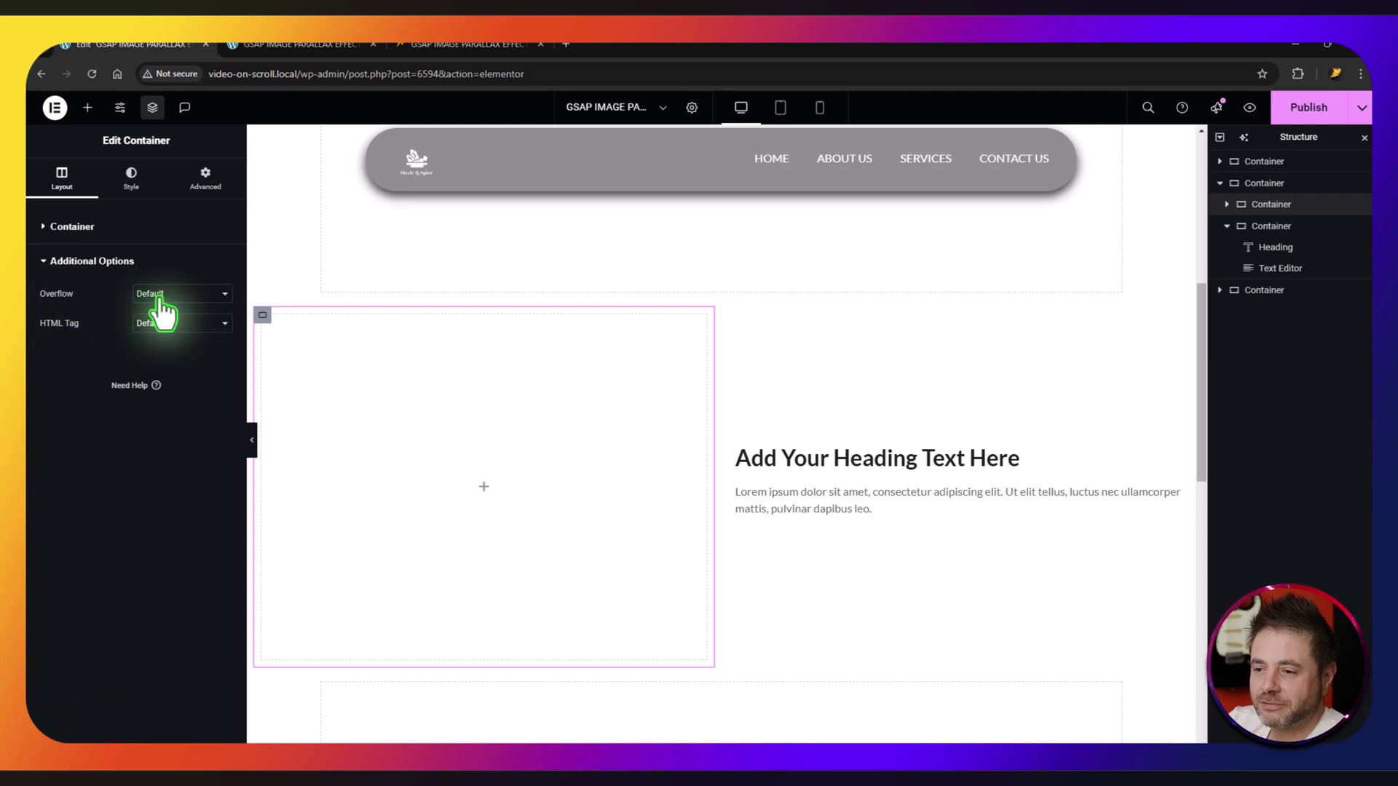
pyautogui.click(153, 328)
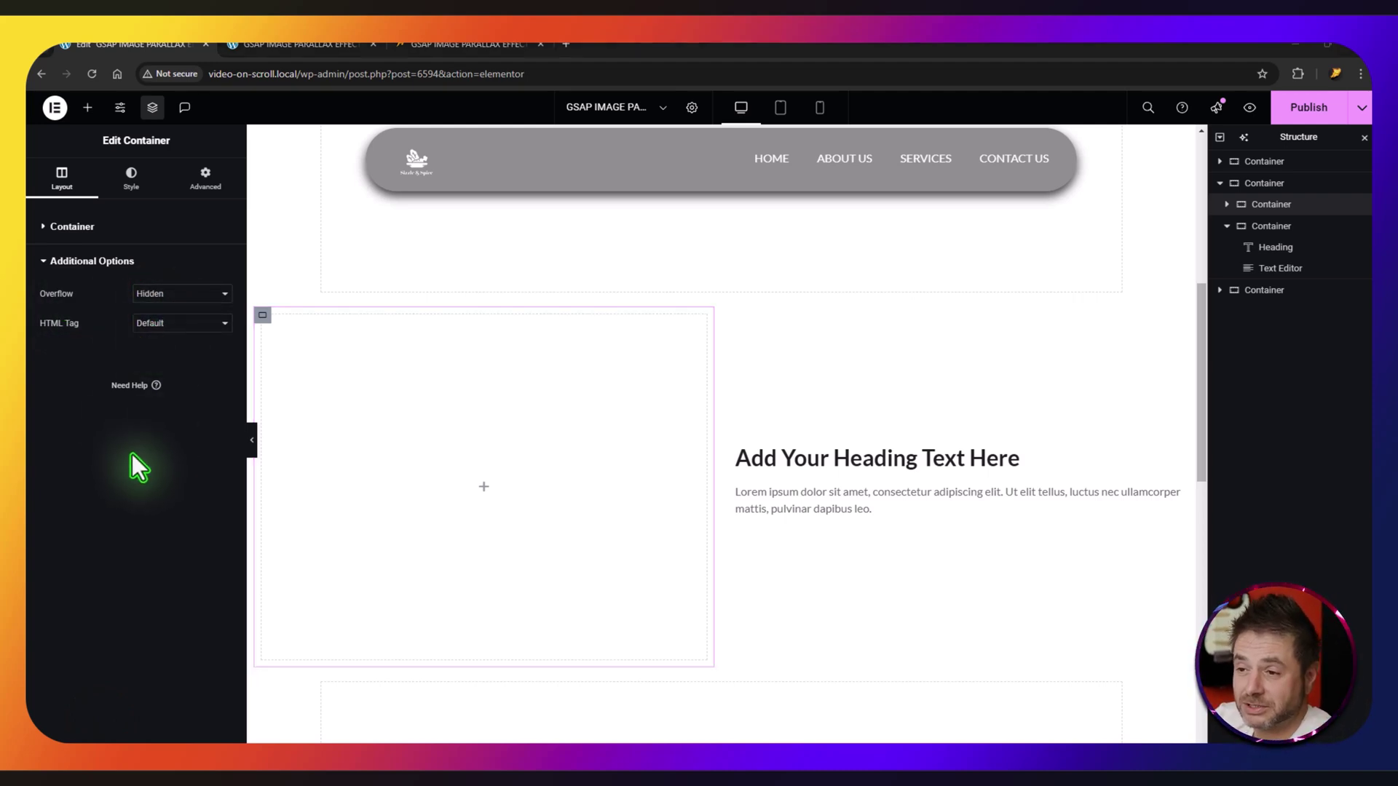
pyautogui.click(211, 182)
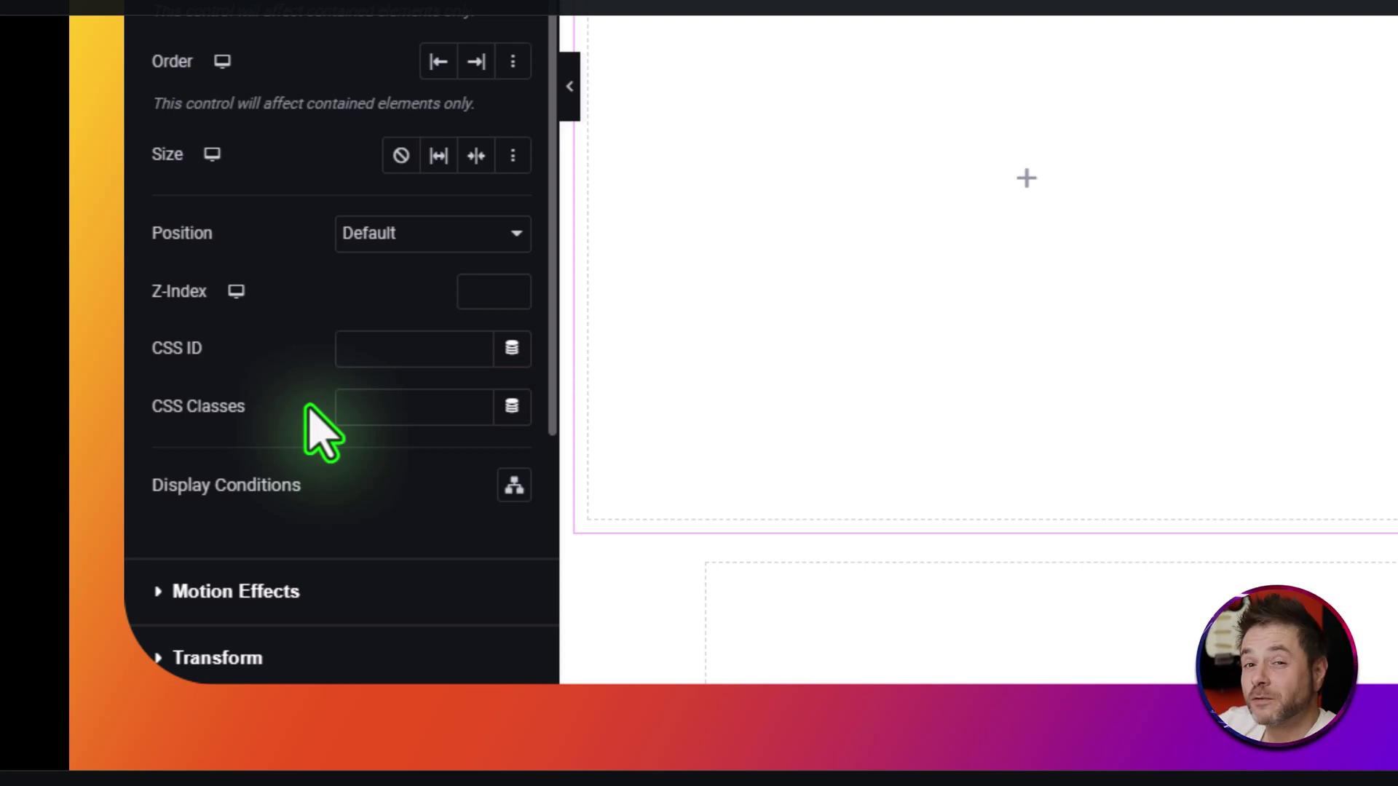
# Step: Paste parallax-section into the left container's CSS Classes field
pyautogui.click(340, 406)
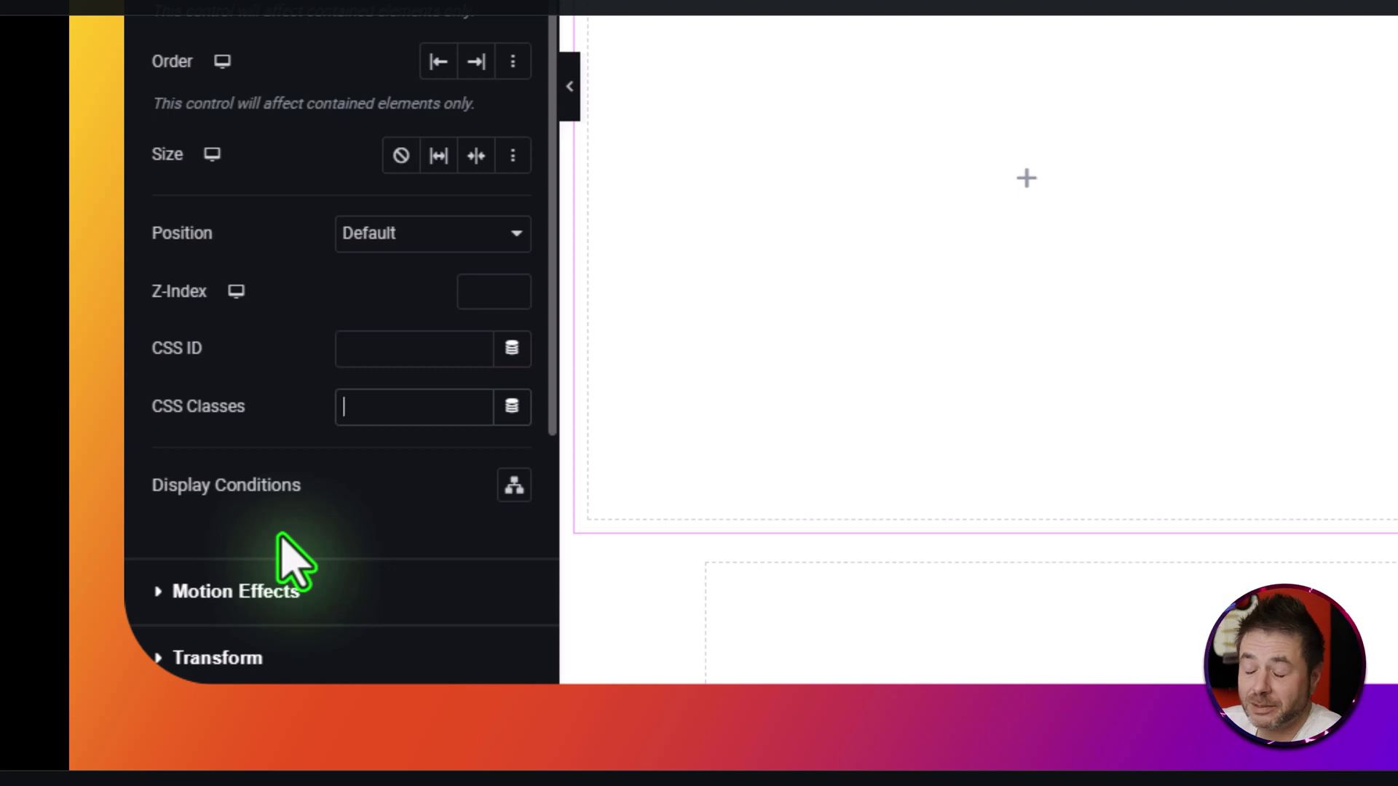
pyautogui.write('parallax-section')
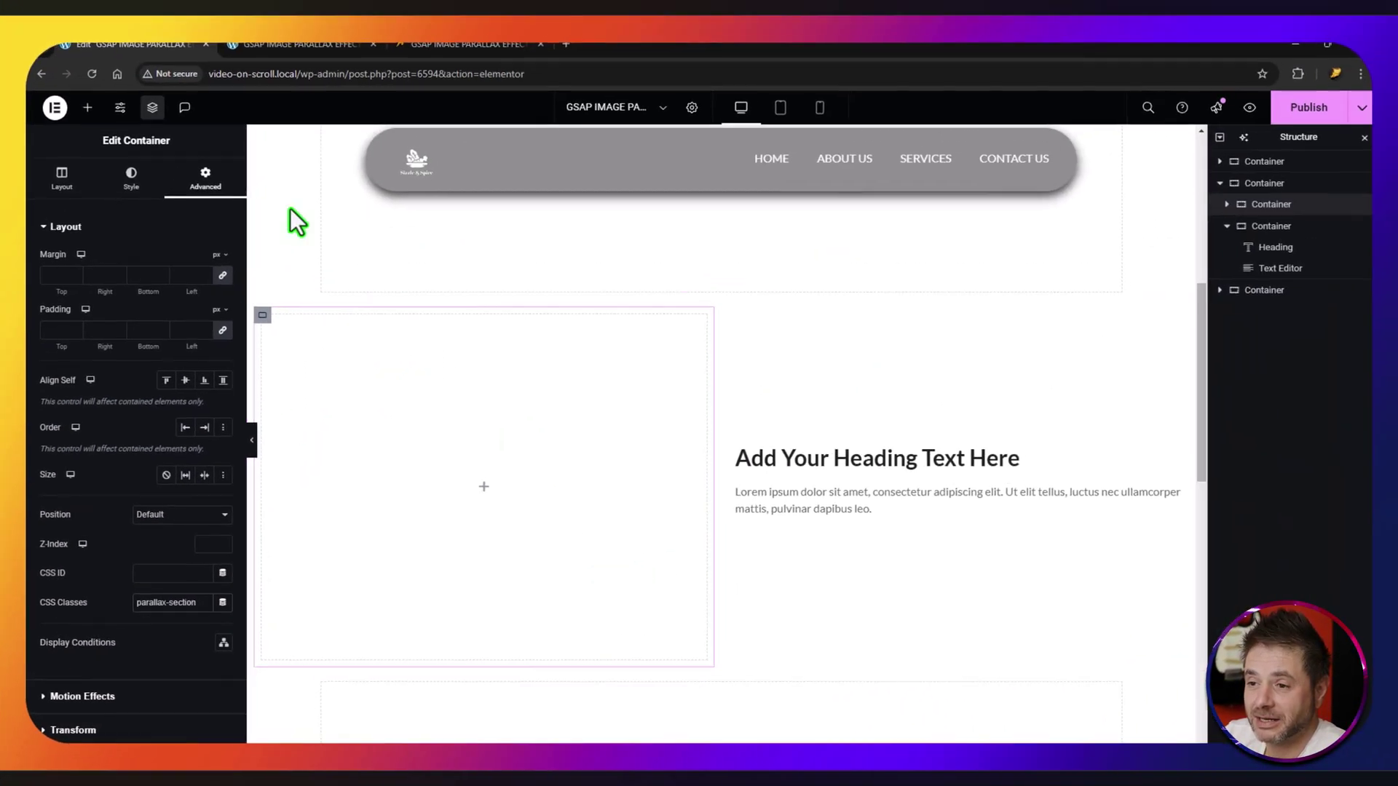
# Step: Add an Image widget to the left column showing the photo of the woman in the brown hat
pyautogui.click(88, 109)
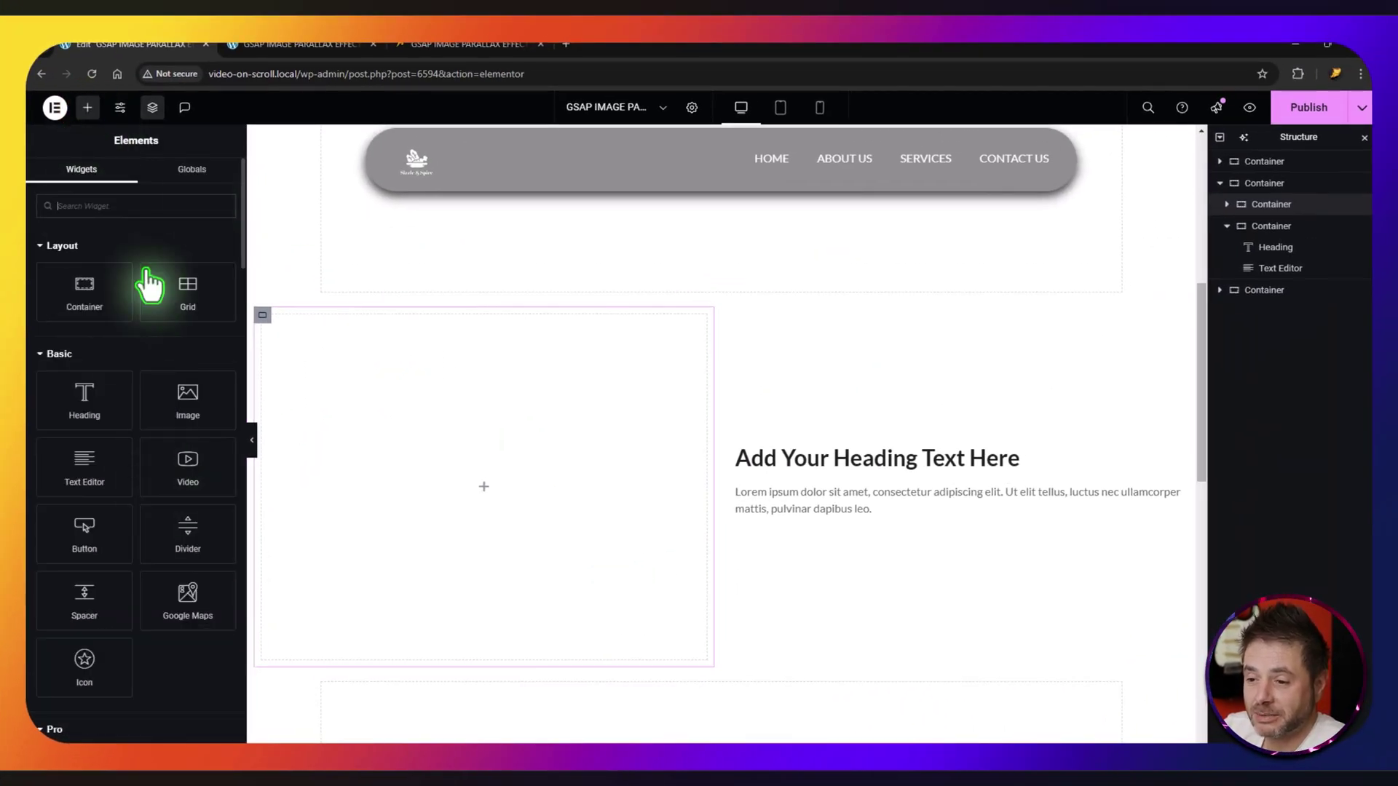
pyautogui.moveTo(188, 399); pyautogui.dragTo(490, 493)
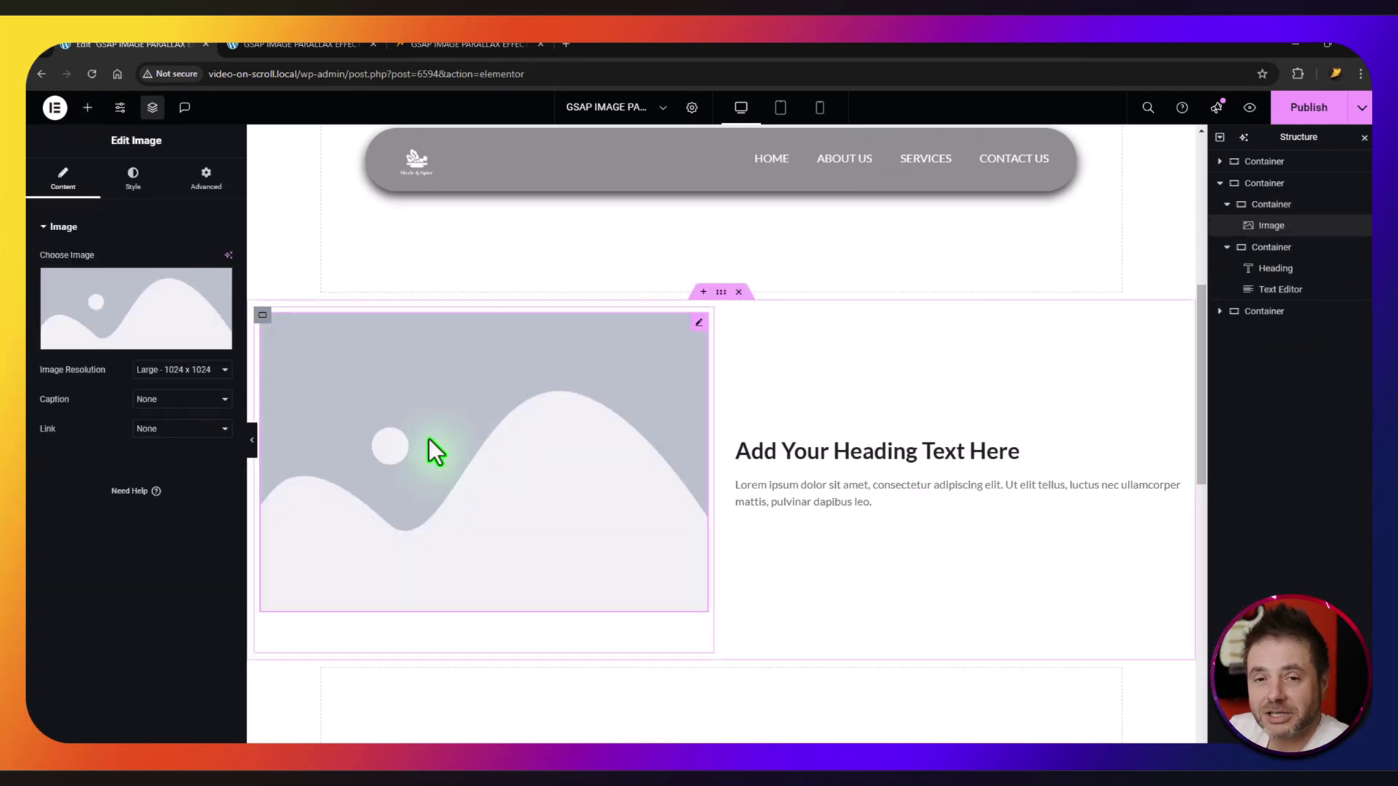
pyautogui.click(185, 313)
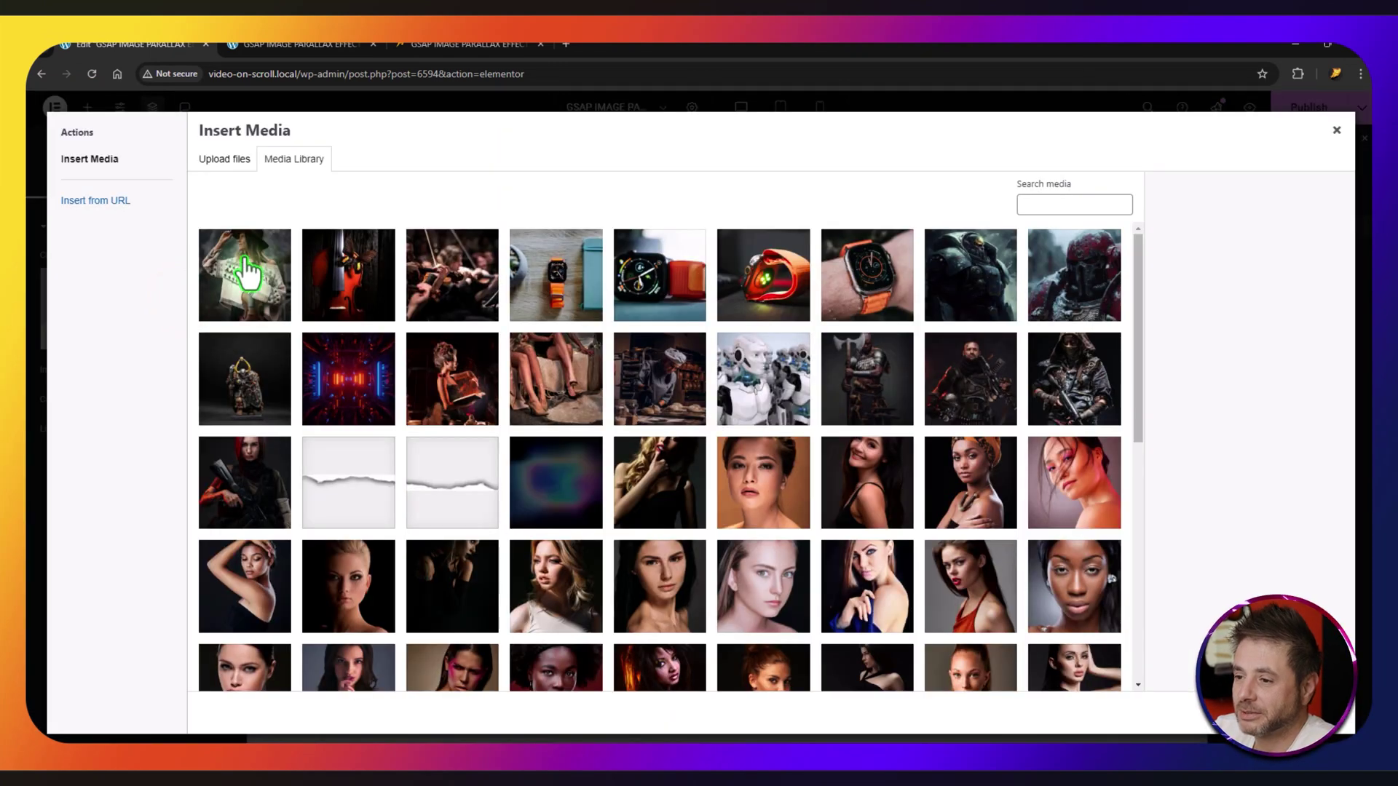
pyautogui.click(246, 274)
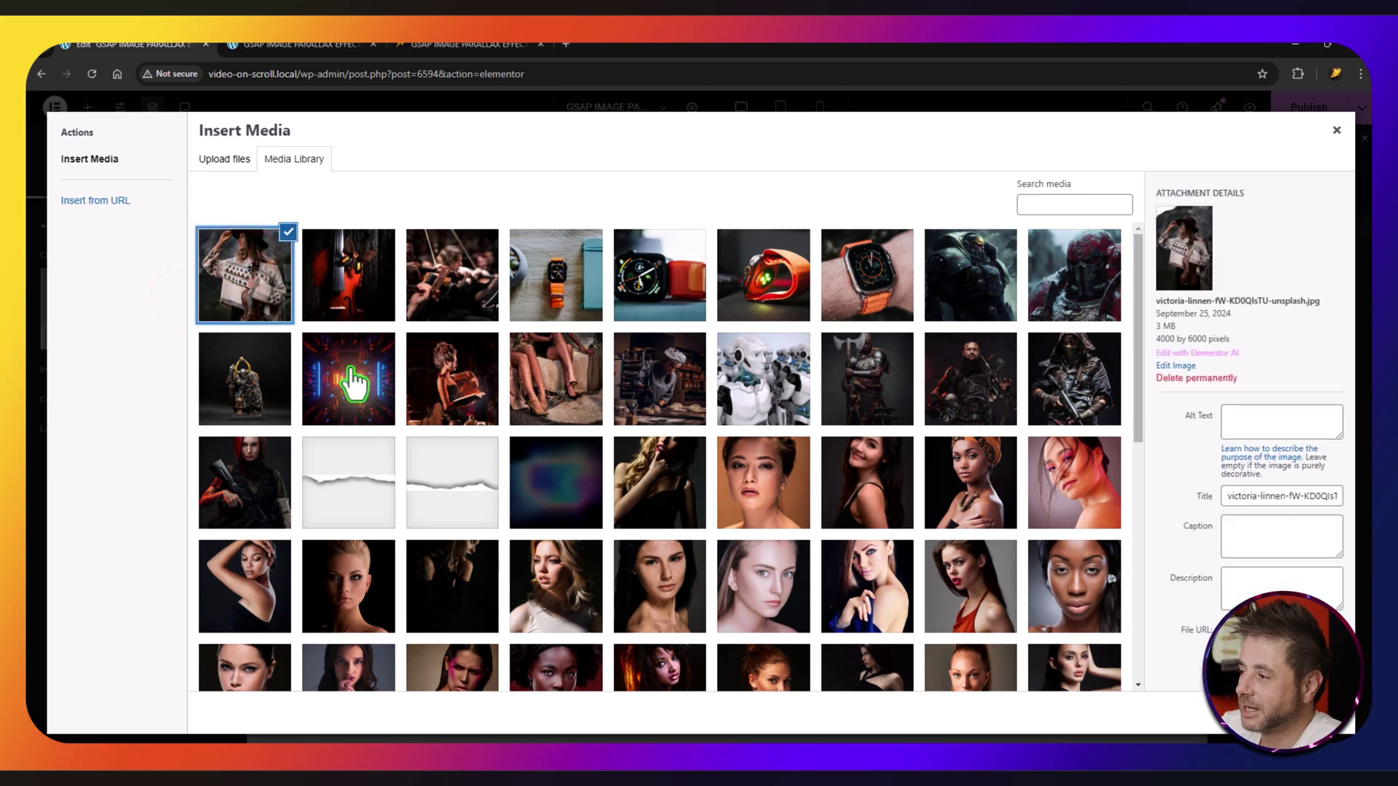
pyautogui.click(1303, 712)
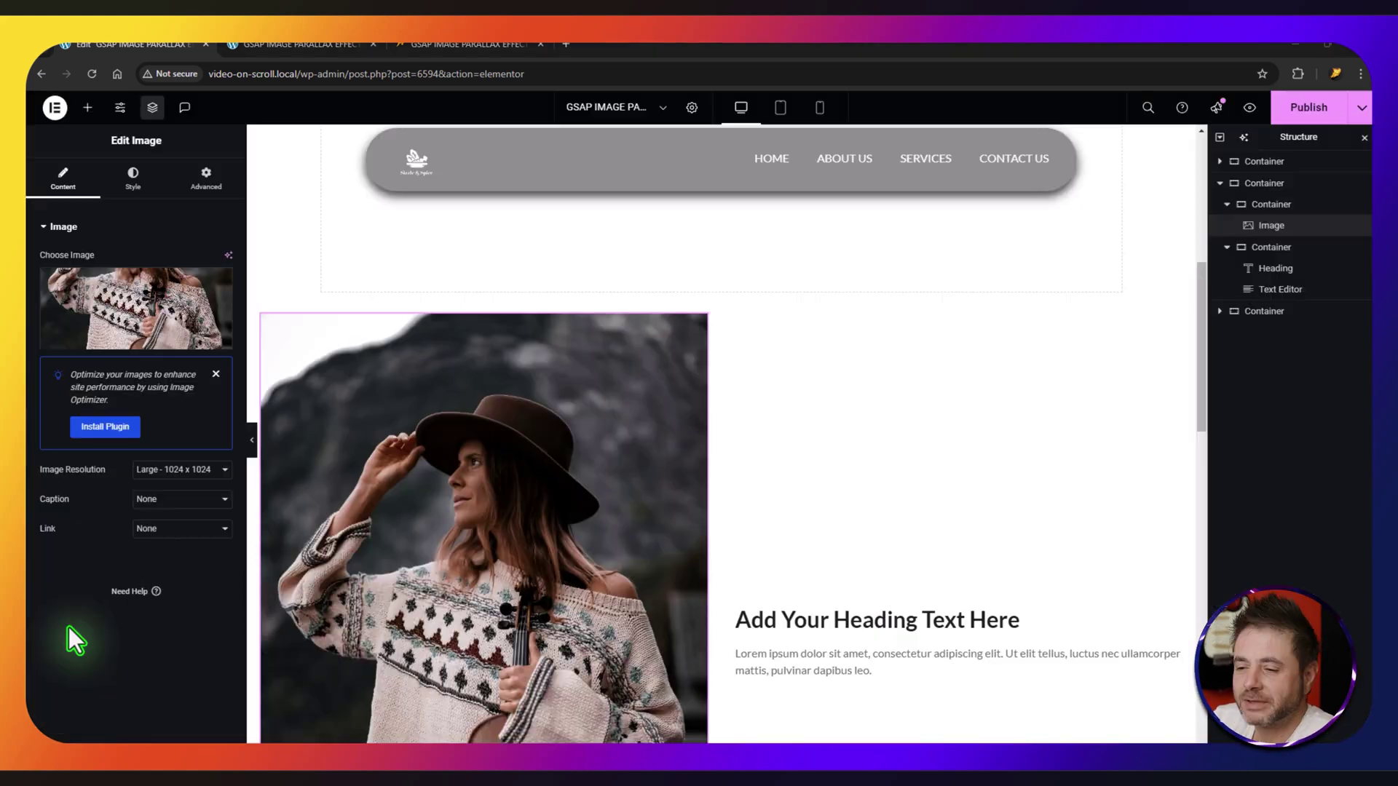
pyautogui.click(131, 176)
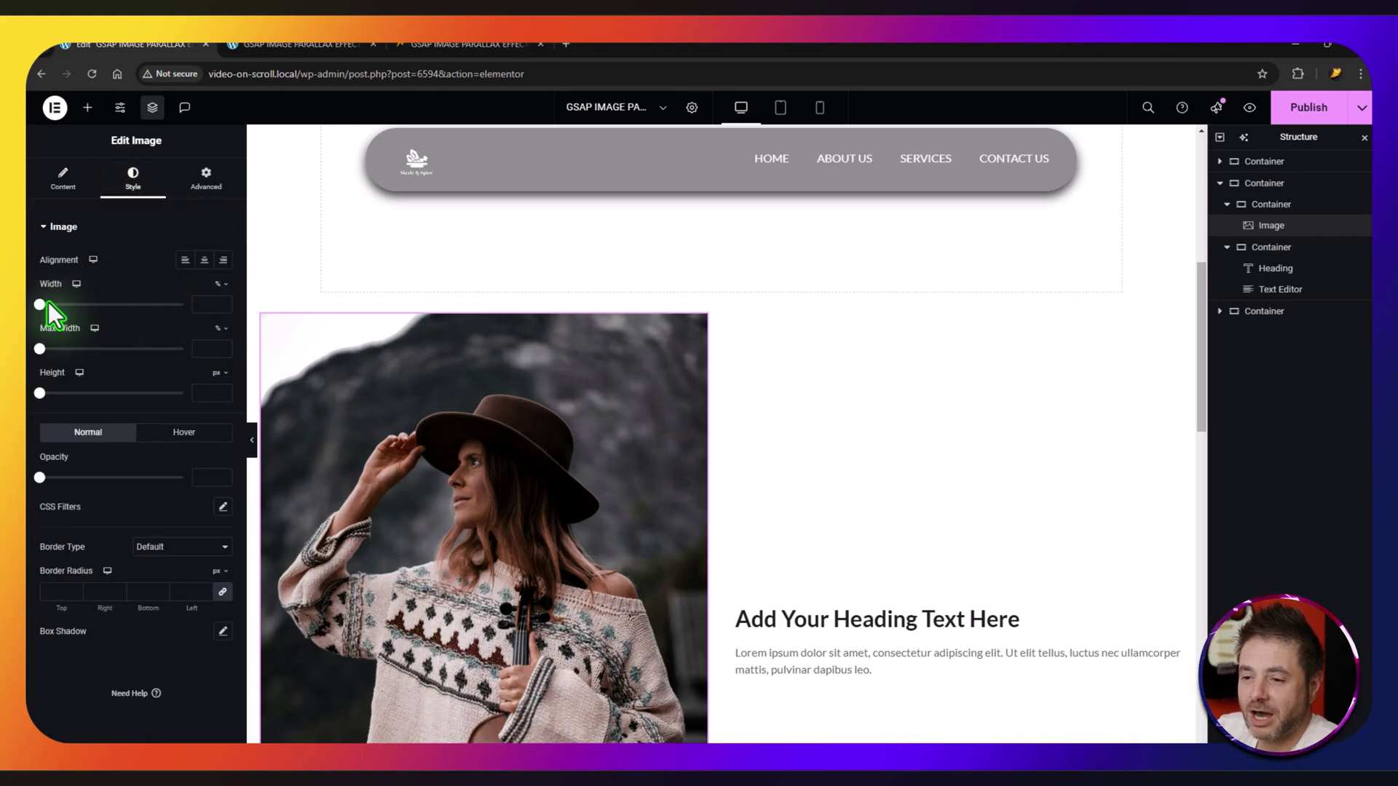
# Step: Style the image with Width 100%, Max Width 100, Height 100 vh and Object Fit Cover
pyautogui.moveTo(41, 304); pyautogui.dragTo(188, 306)
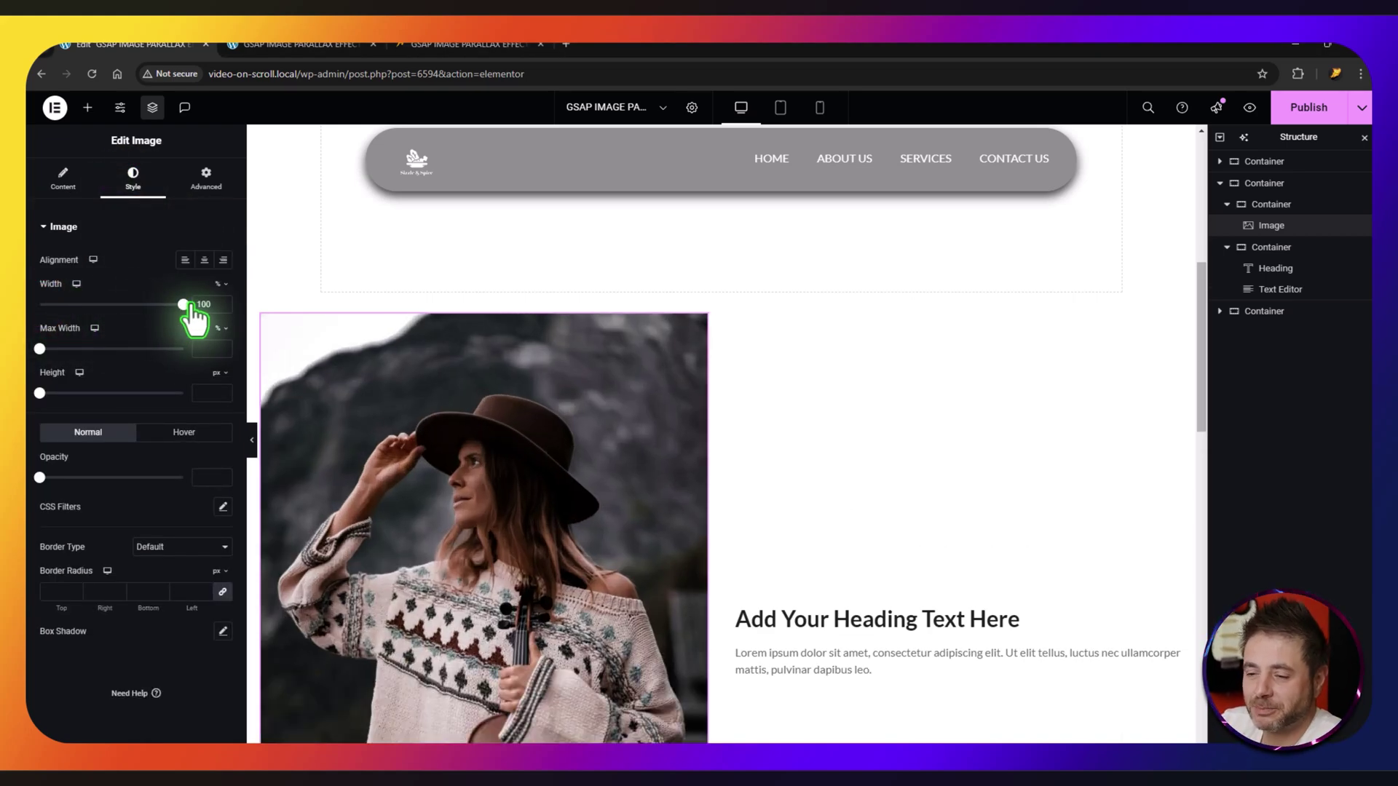
pyautogui.moveTo(39, 349); pyautogui.dragTo(204, 348)
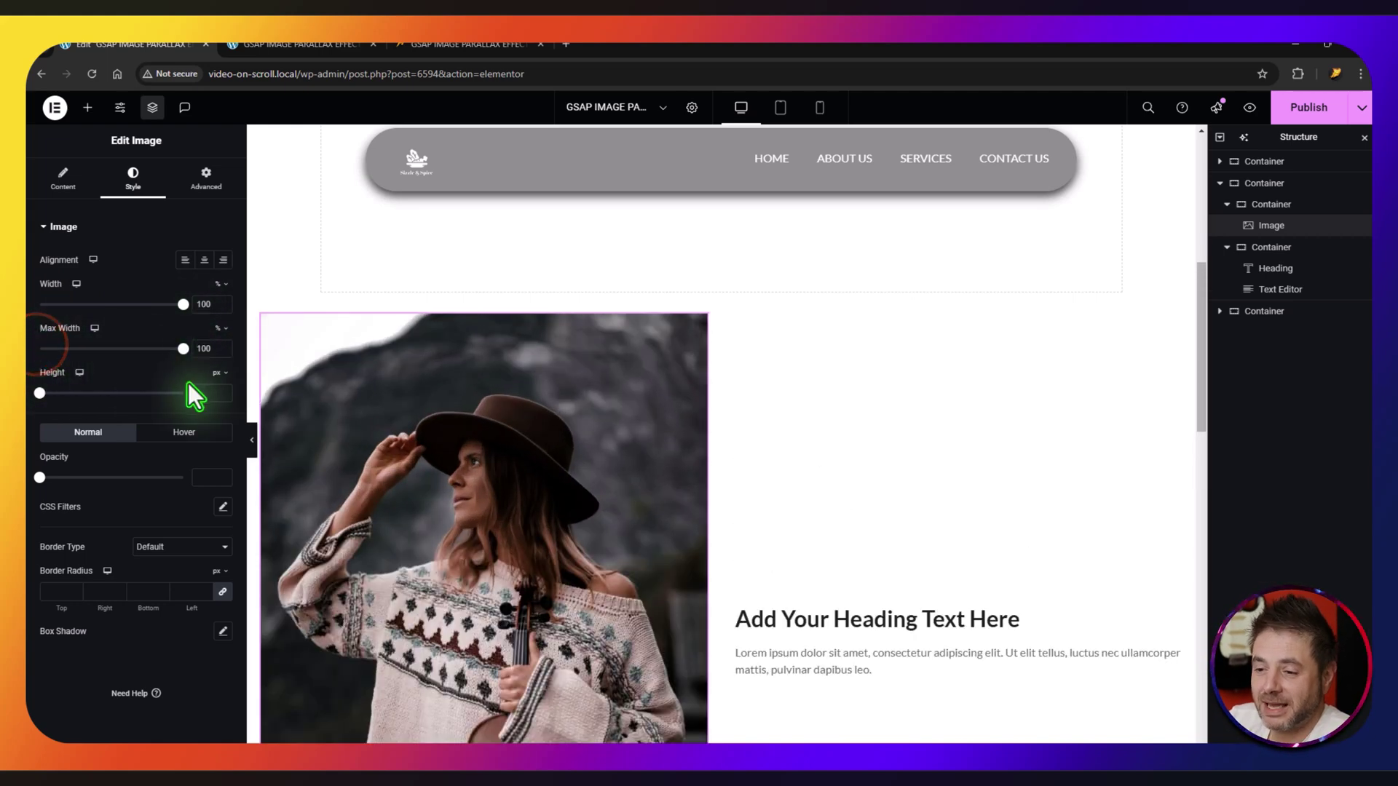
pyautogui.click(226, 373)
pyautogui.click(217, 455)
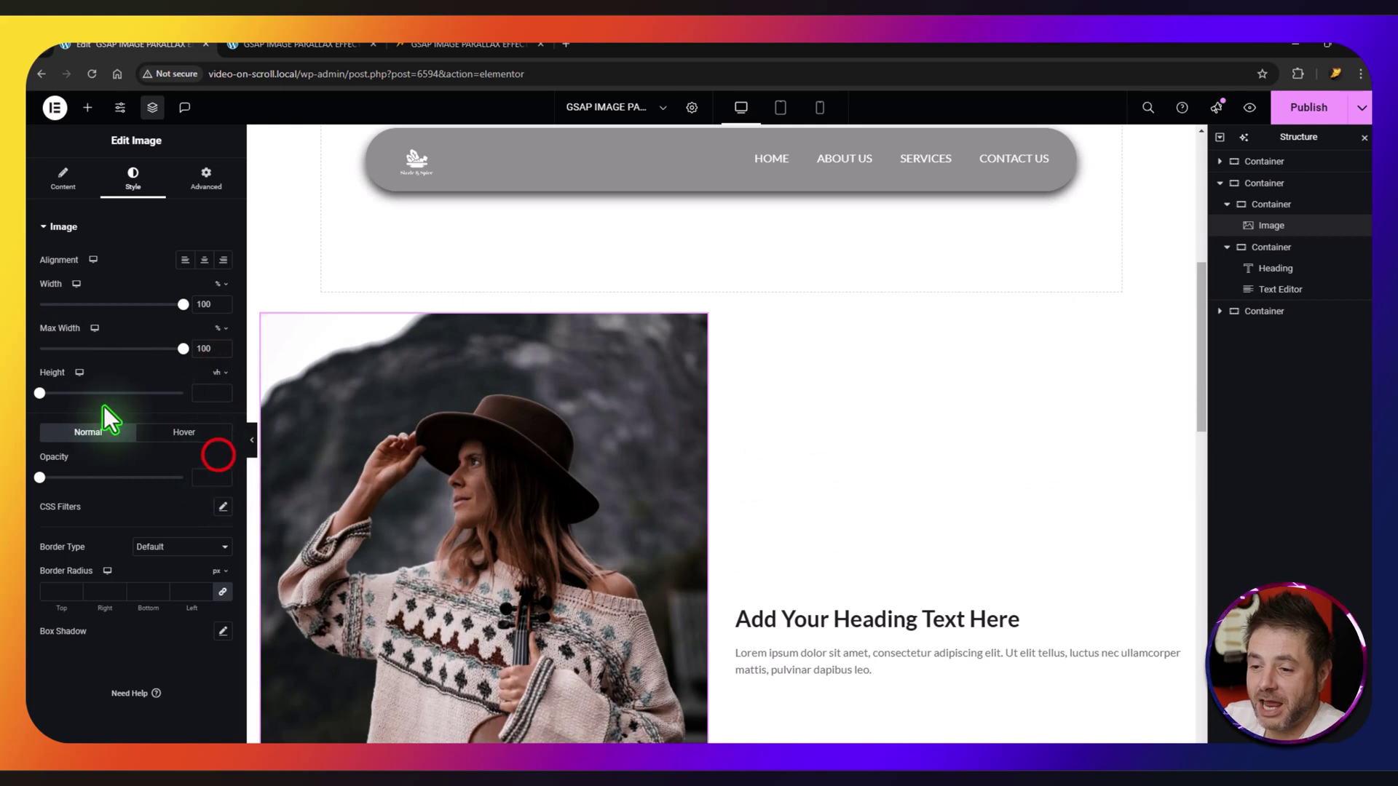
pyautogui.moveTo(39, 393); pyautogui.dragTo(197, 398)
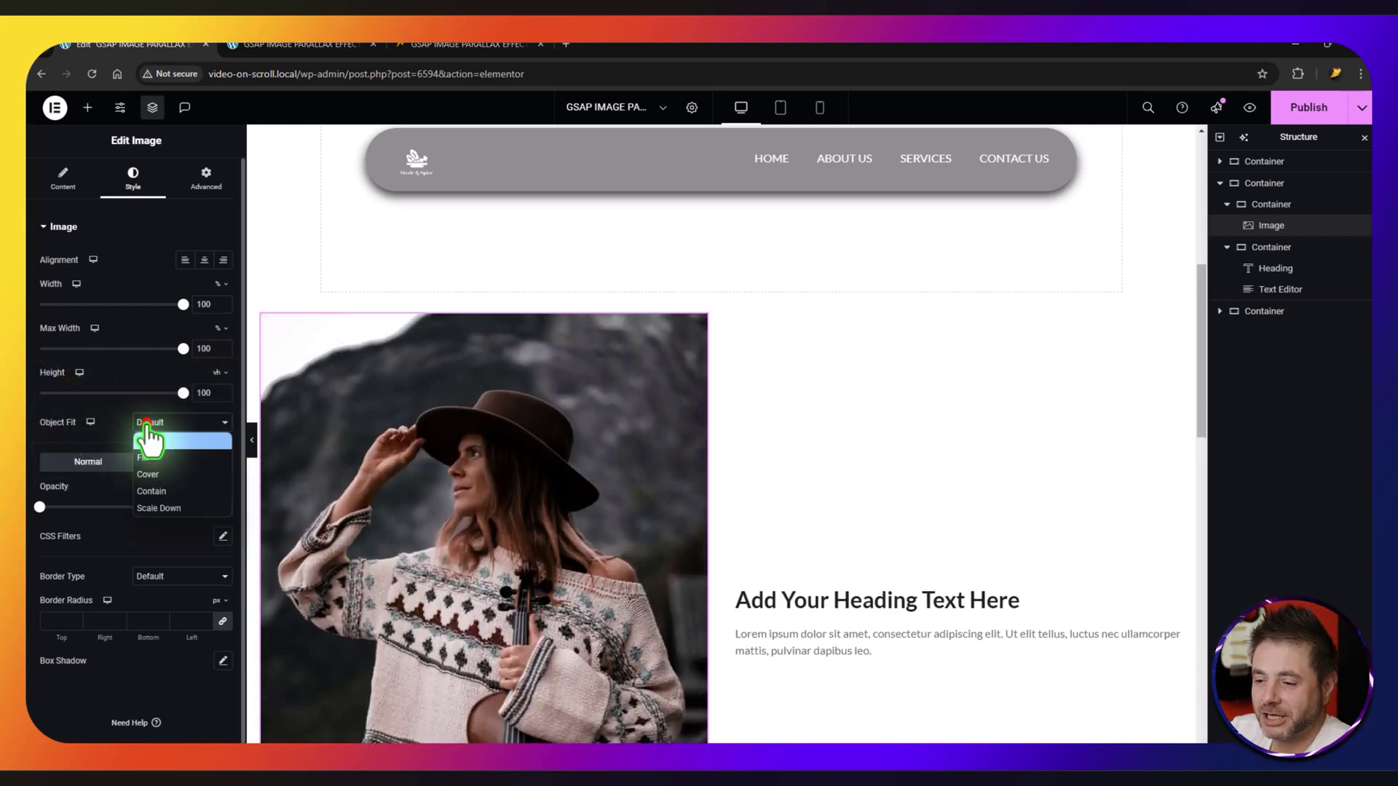
pyautogui.click(150, 477)
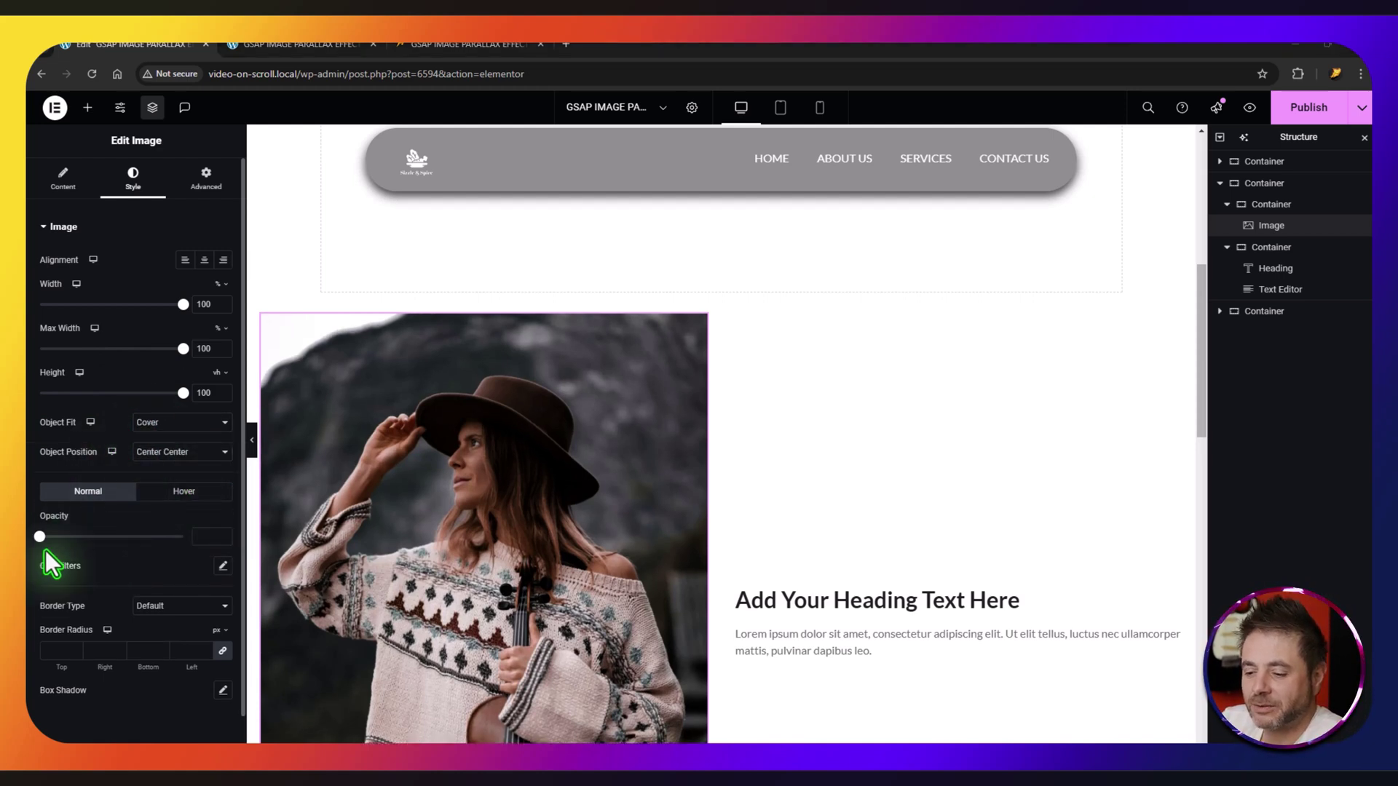
pyautogui.scroll(-1, 58, 544)
pyautogui.scroll(1, 124, 576)
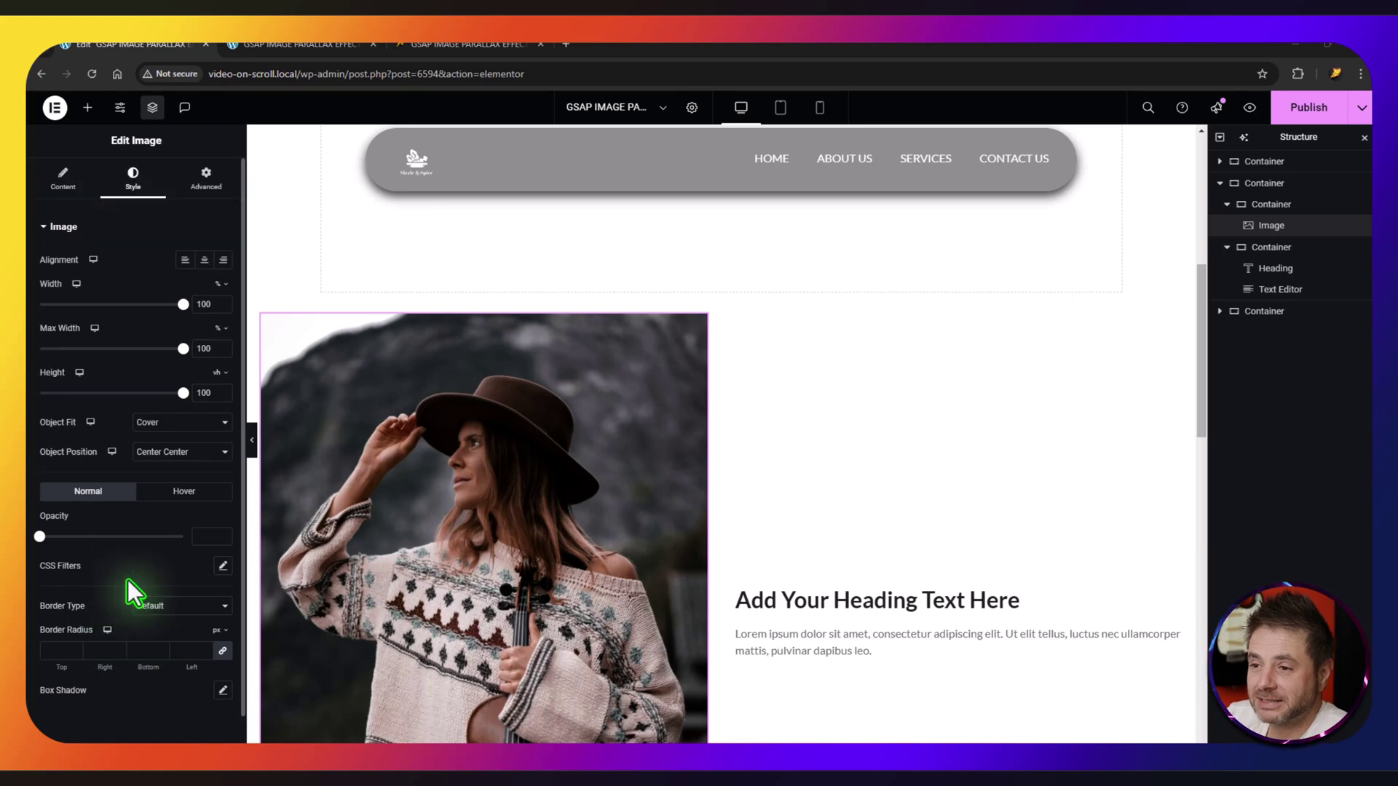
pyautogui.click(207, 181)
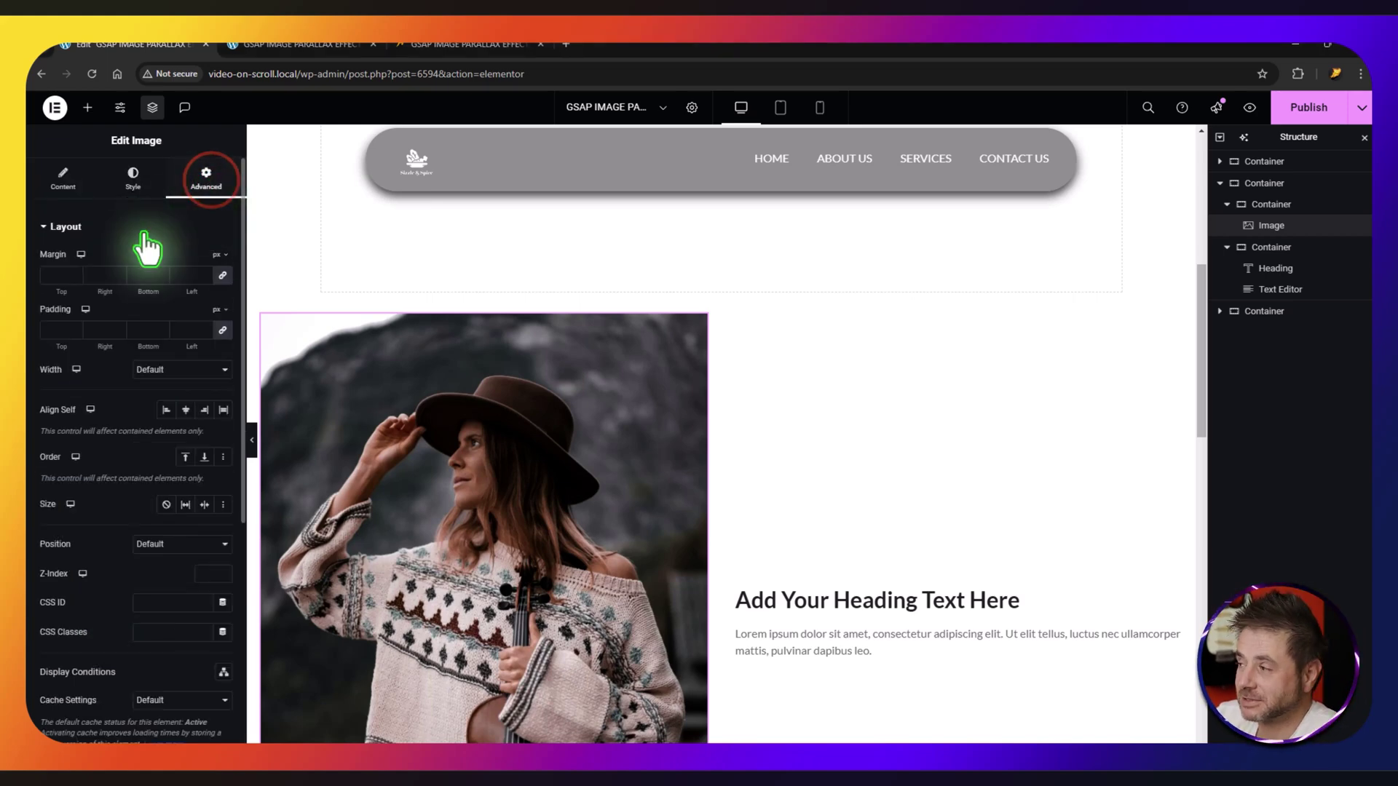
# Step: Give the image a custom width of 100% and centre it in its container
pyautogui.click(186, 370)
pyautogui.click(150, 439)
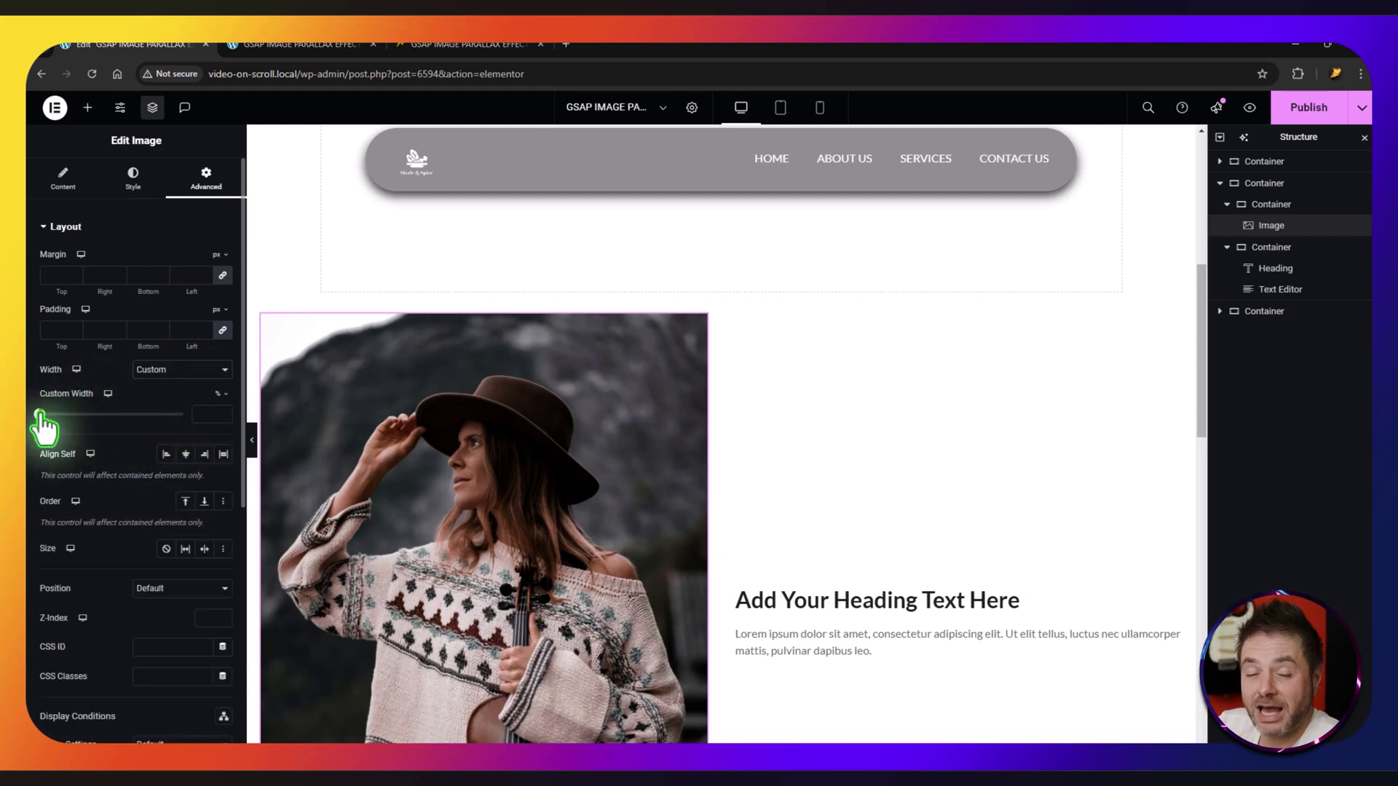
pyautogui.moveTo(40, 416); pyautogui.dragTo(183, 415)
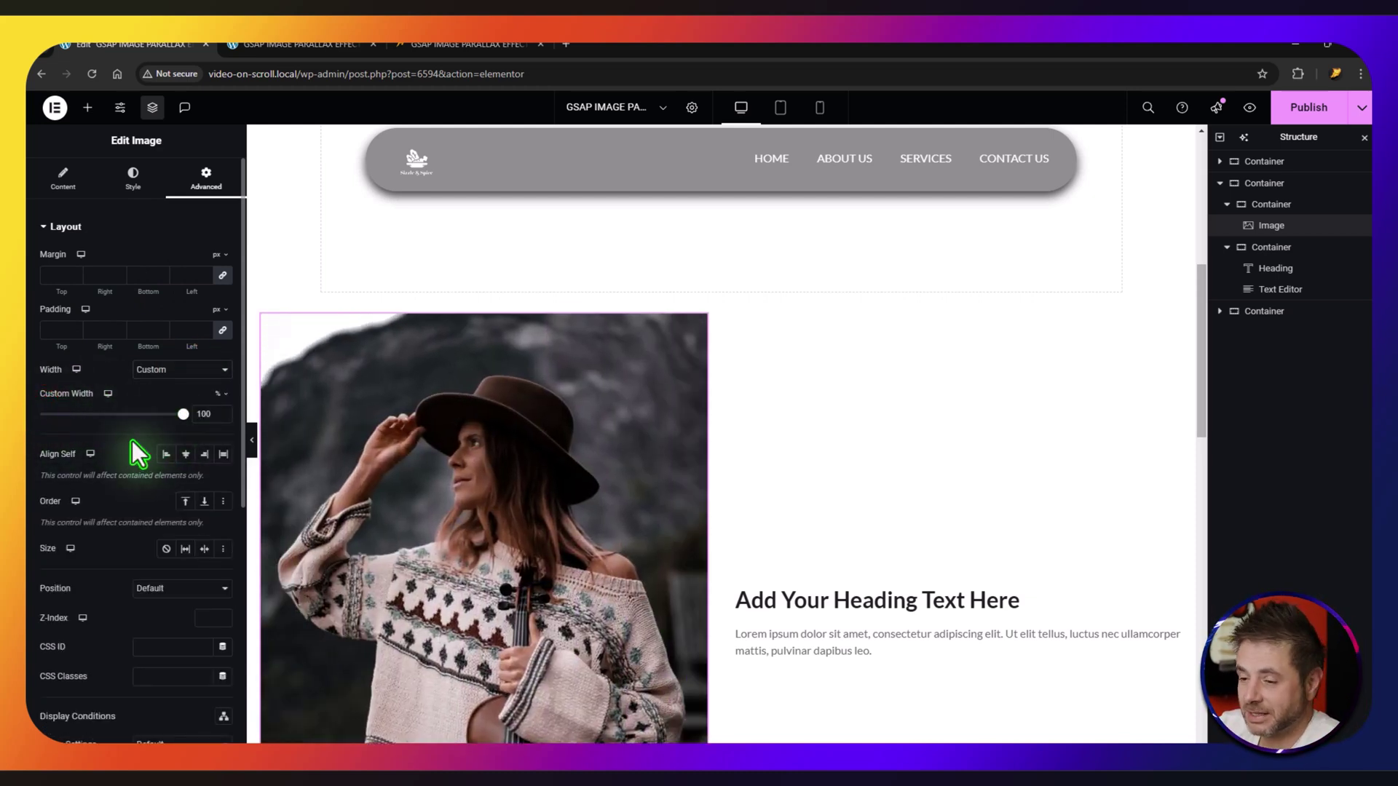
pyautogui.click(185, 453)
pyautogui.scroll(-2, 102, 466)
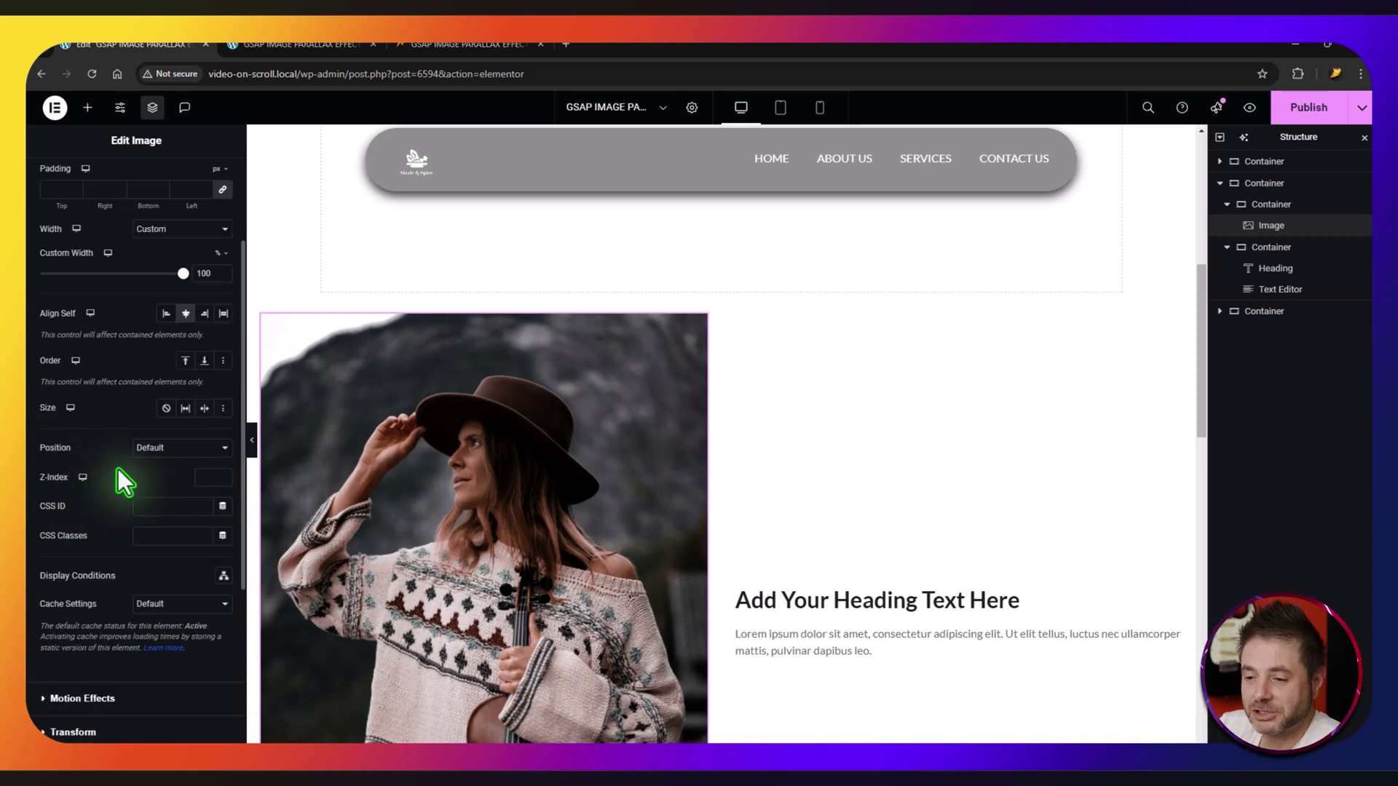
# Step: Make the image Absolute with cleared offsets and the CSS class parallax-image
pyautogui.click(175, 448)
pyautogui.click(157, 487)
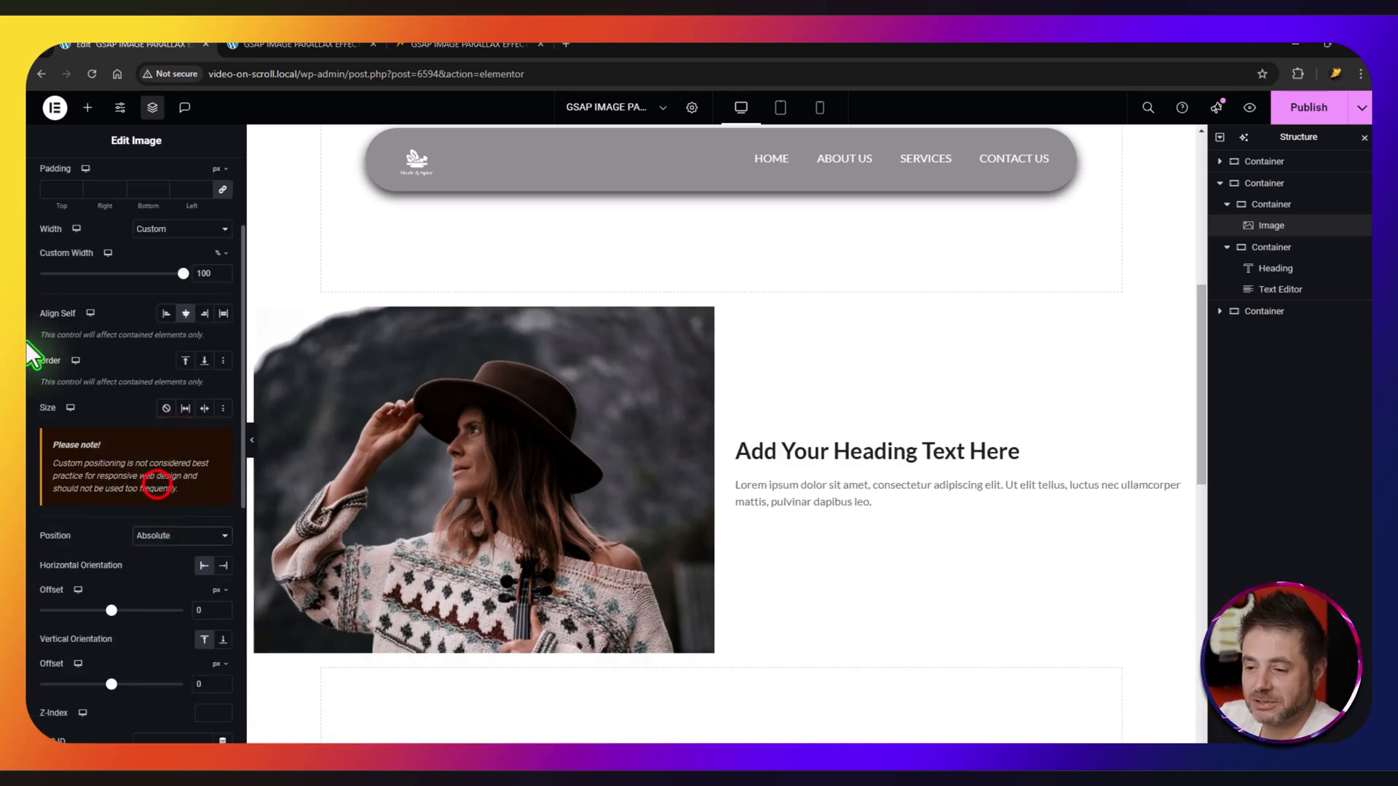
pyautogui.scroll(-2, 125, 514)
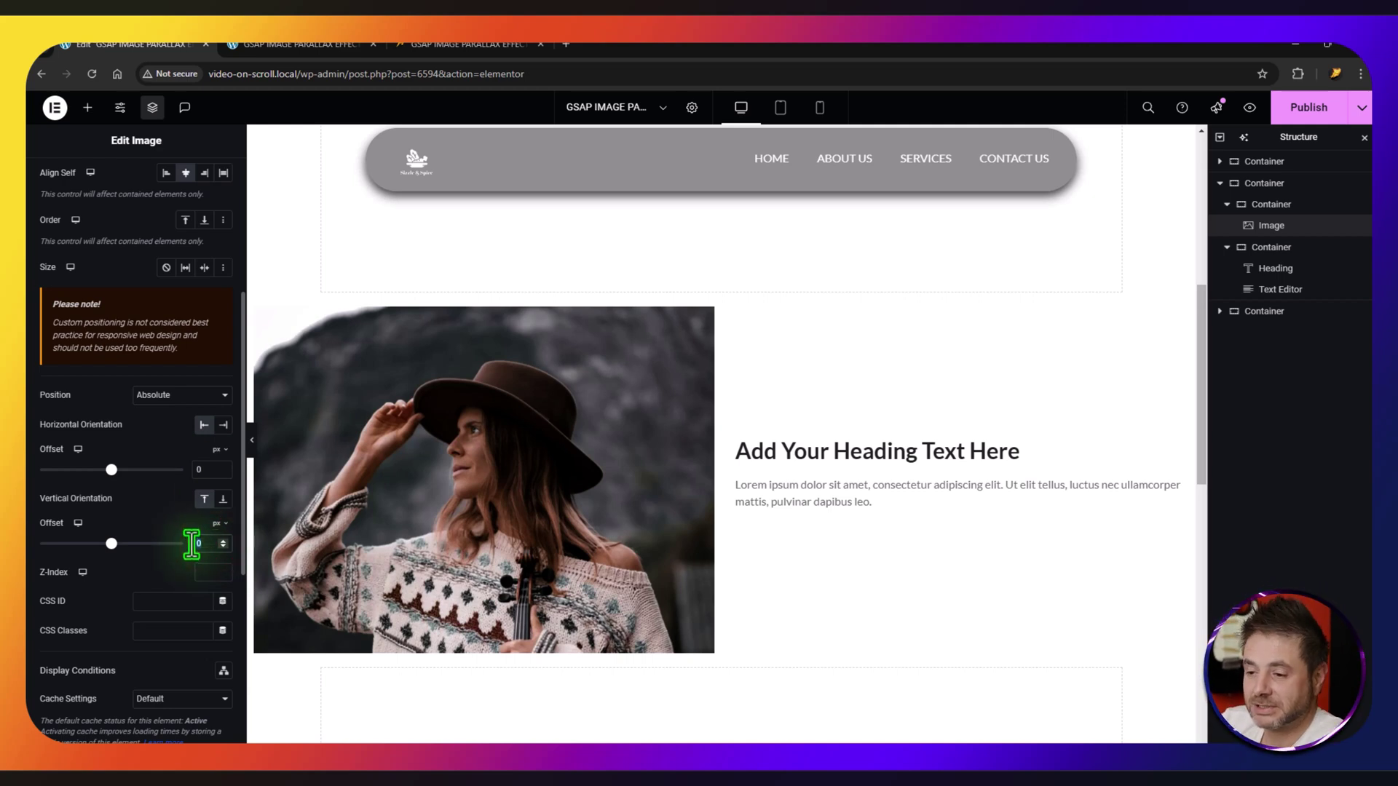
pyautogui.press('BackSpace')
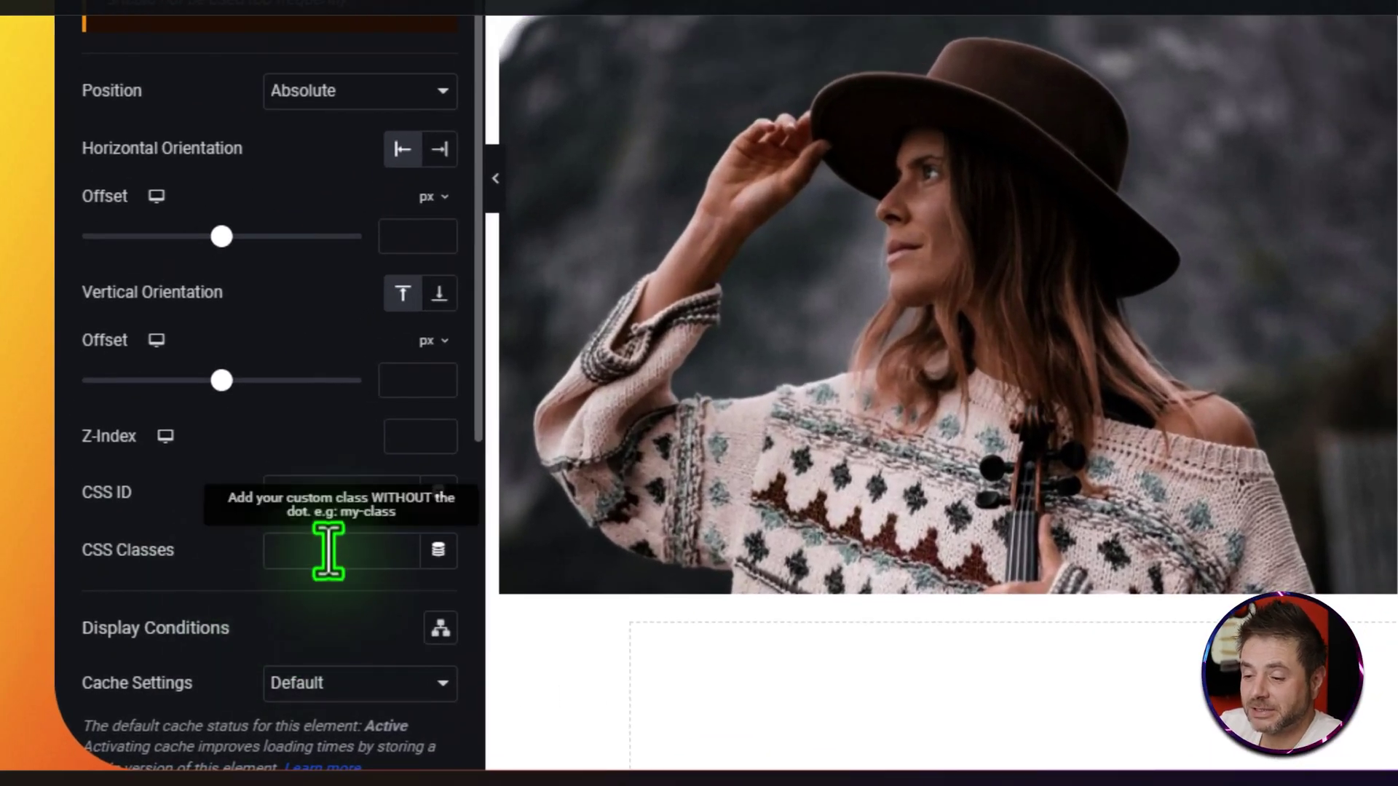
pyautogui.click(328, 551)
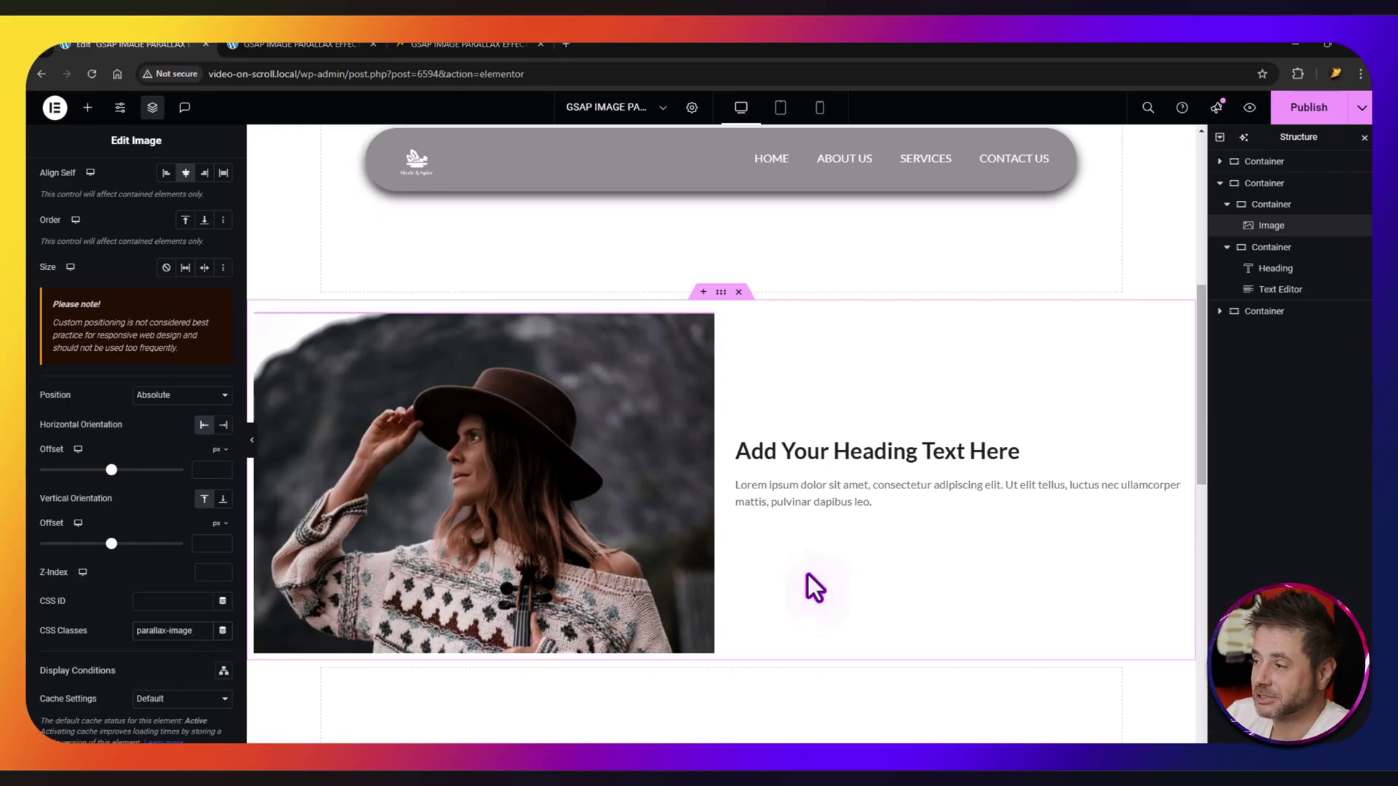
pyautogui.click(743, 651)
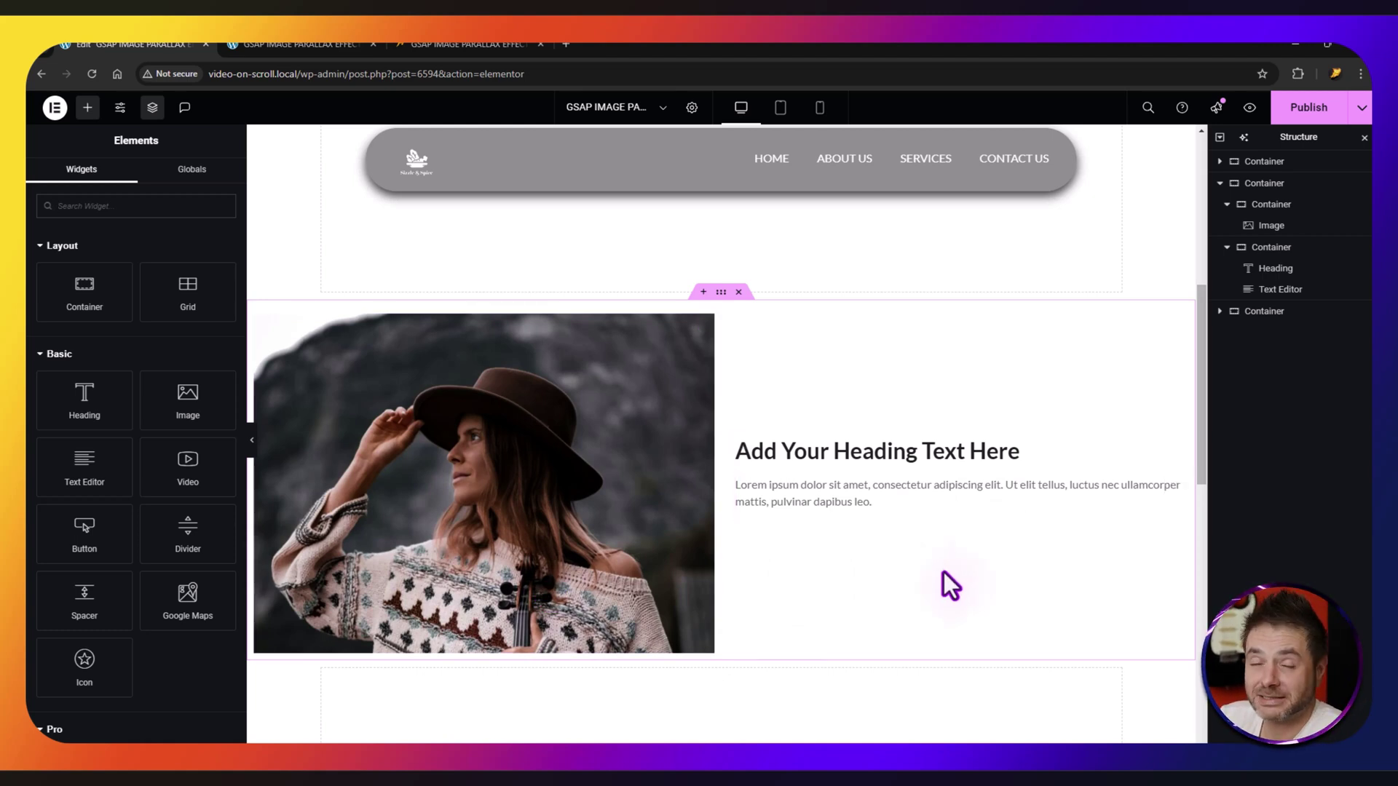
# Step: Duplicate the image-and-heading section and move the copy's heading container left of its image
pyautogui.rightClick(723, 301)
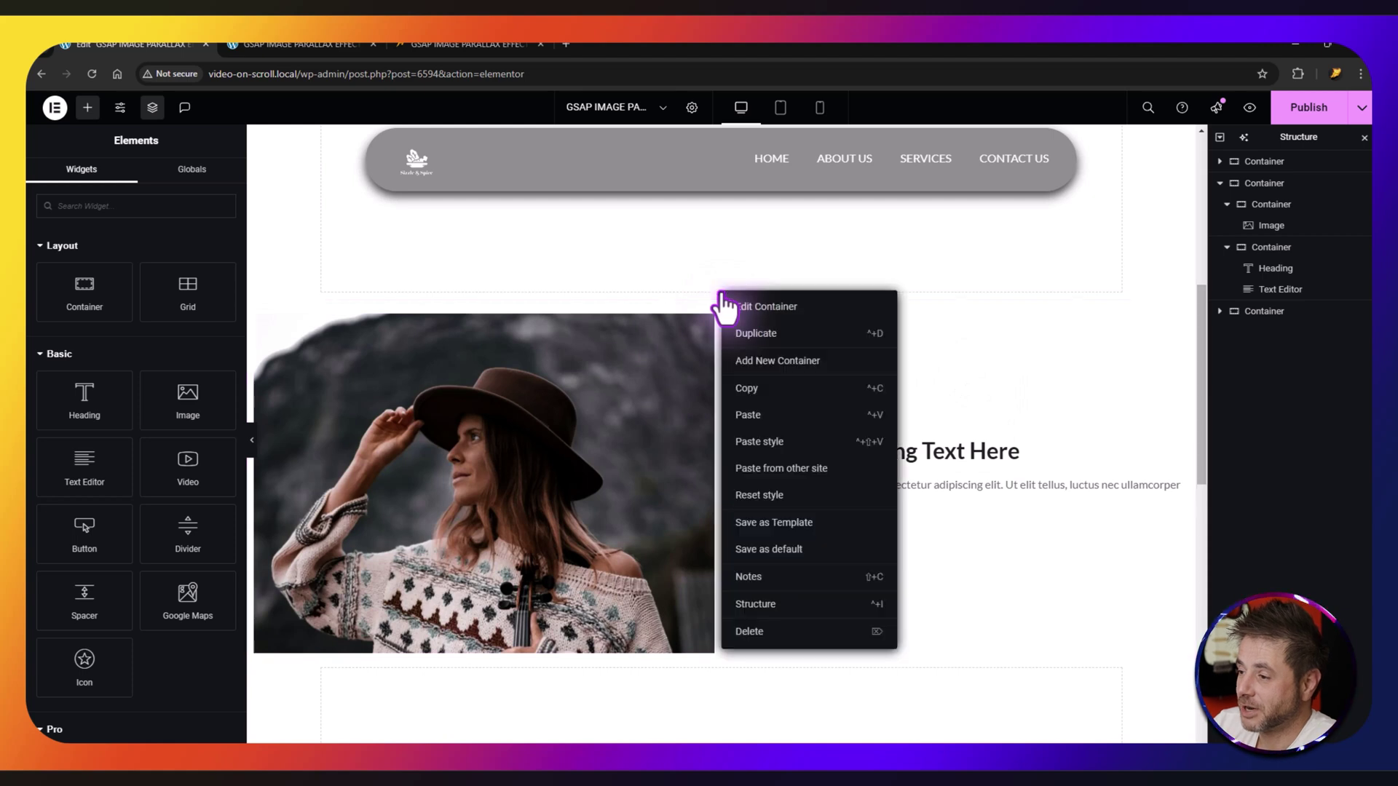
pyautogui.click(744, 335)
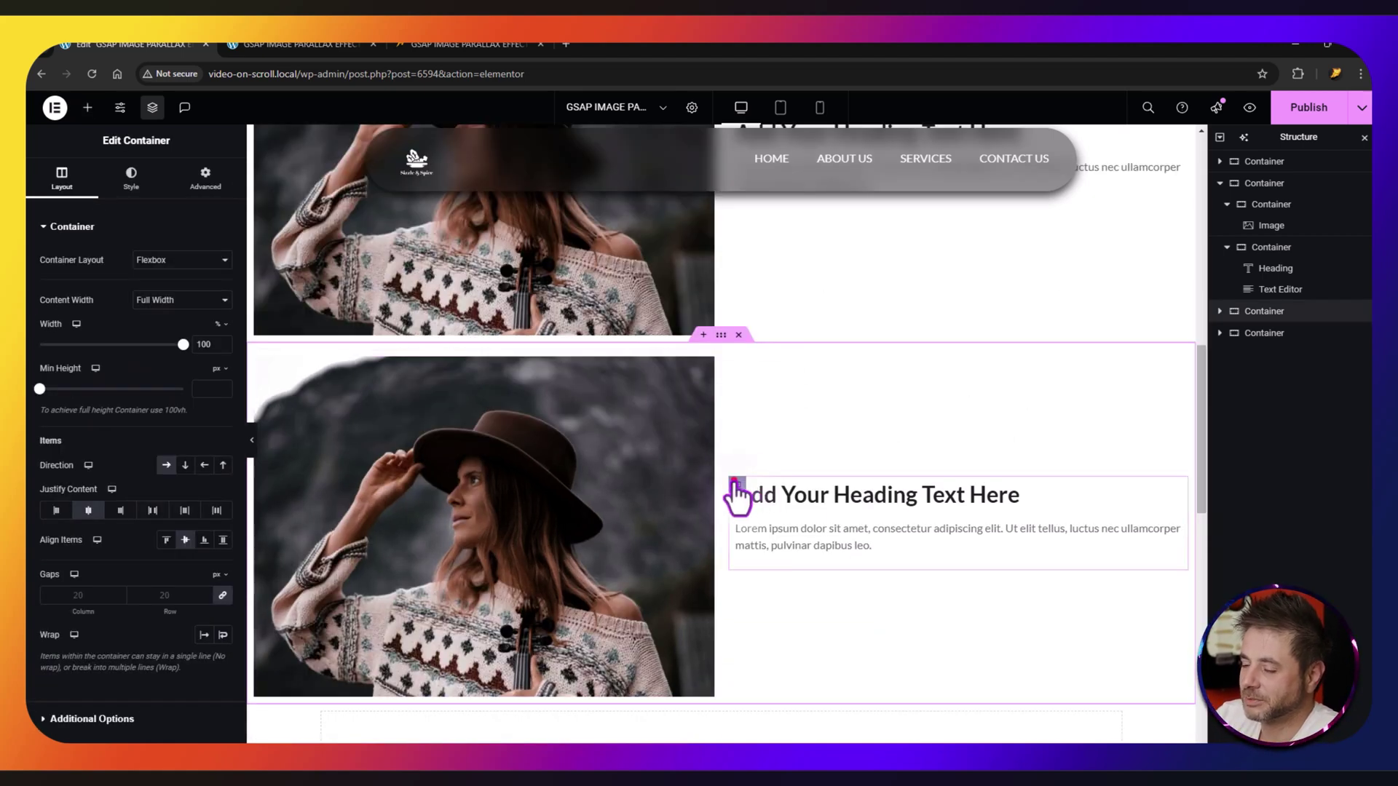
pyautogui.moveTo(737, 496); pyautogui.dragTo(264, 478)
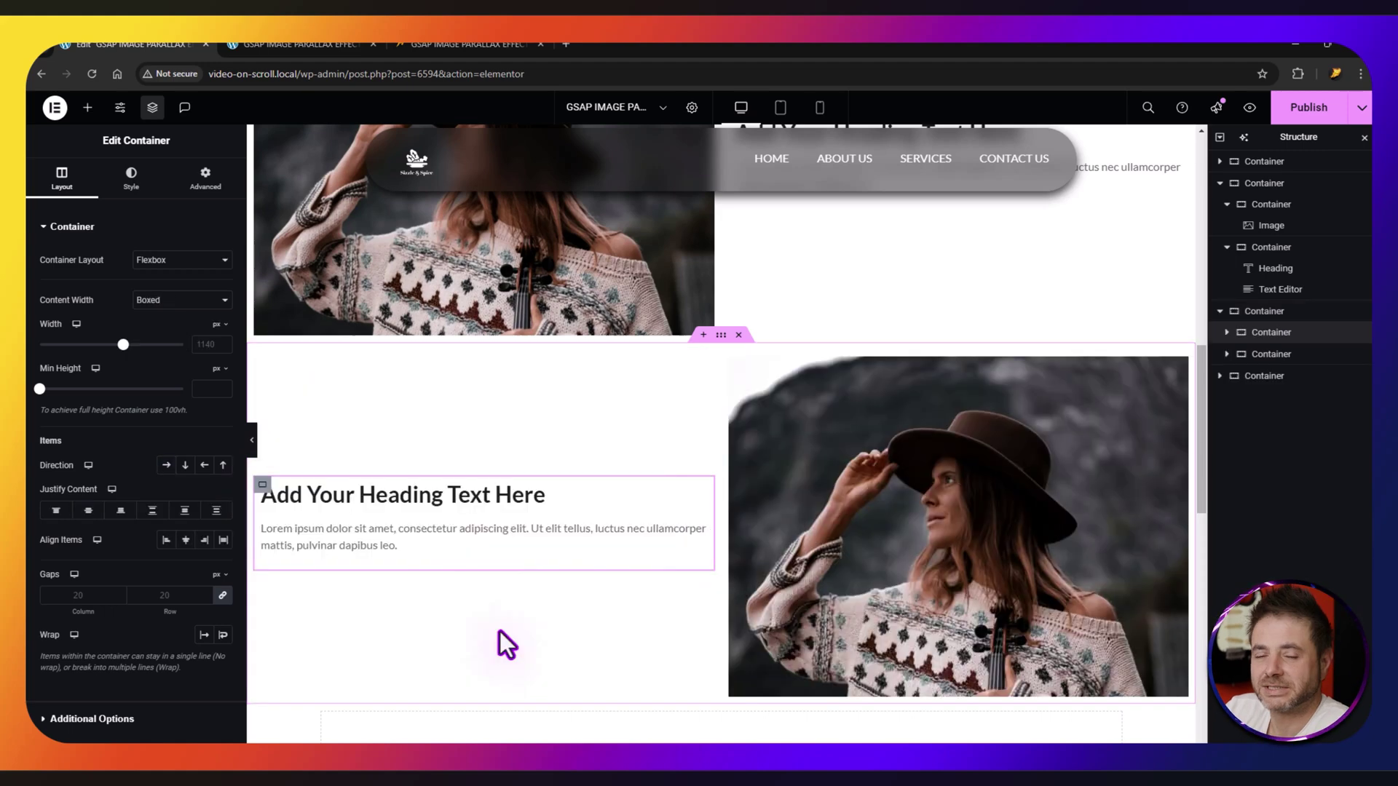
pyautogui.scroll(-2, 500, 630)
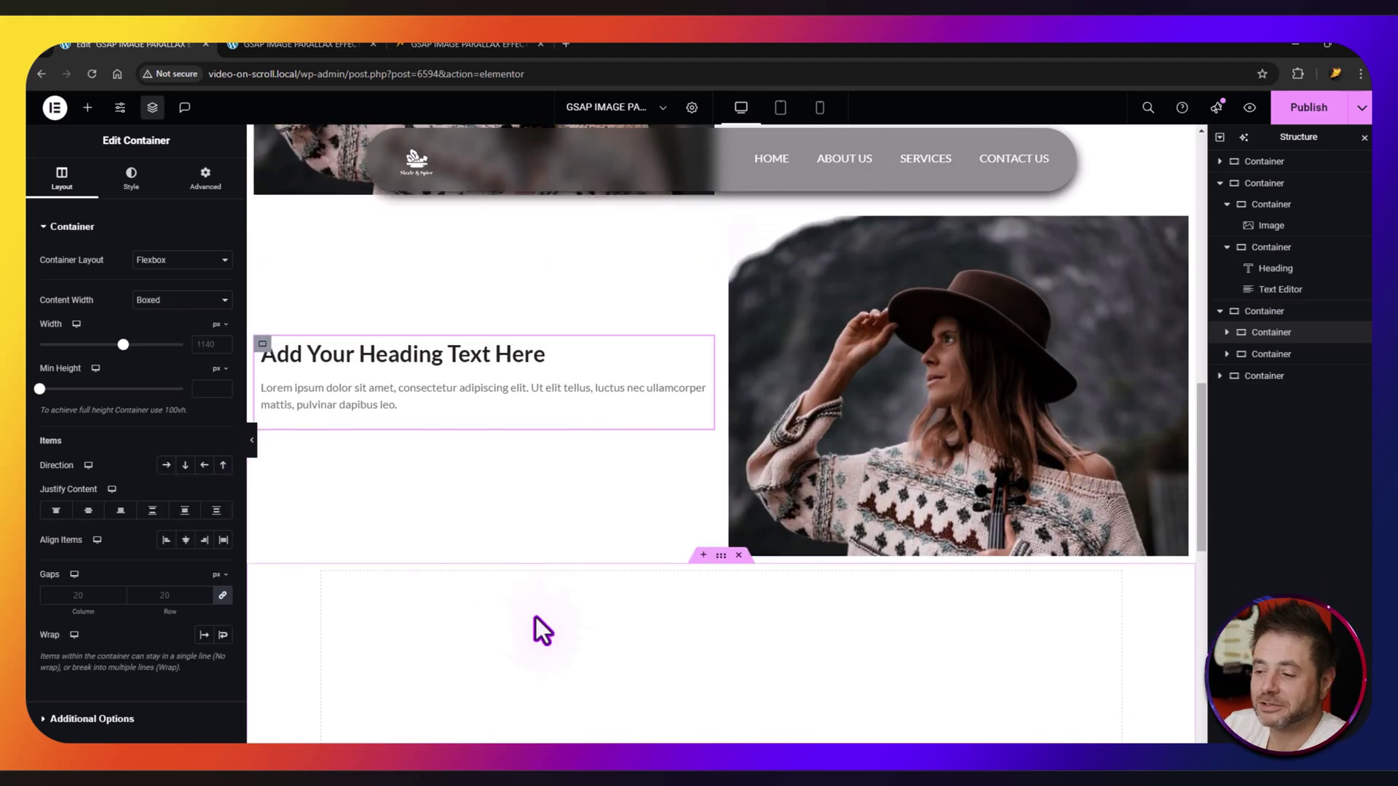
pyautogui.scroll(-6, 538, 545)
pyautogui.scroll(-1, 539, 546)
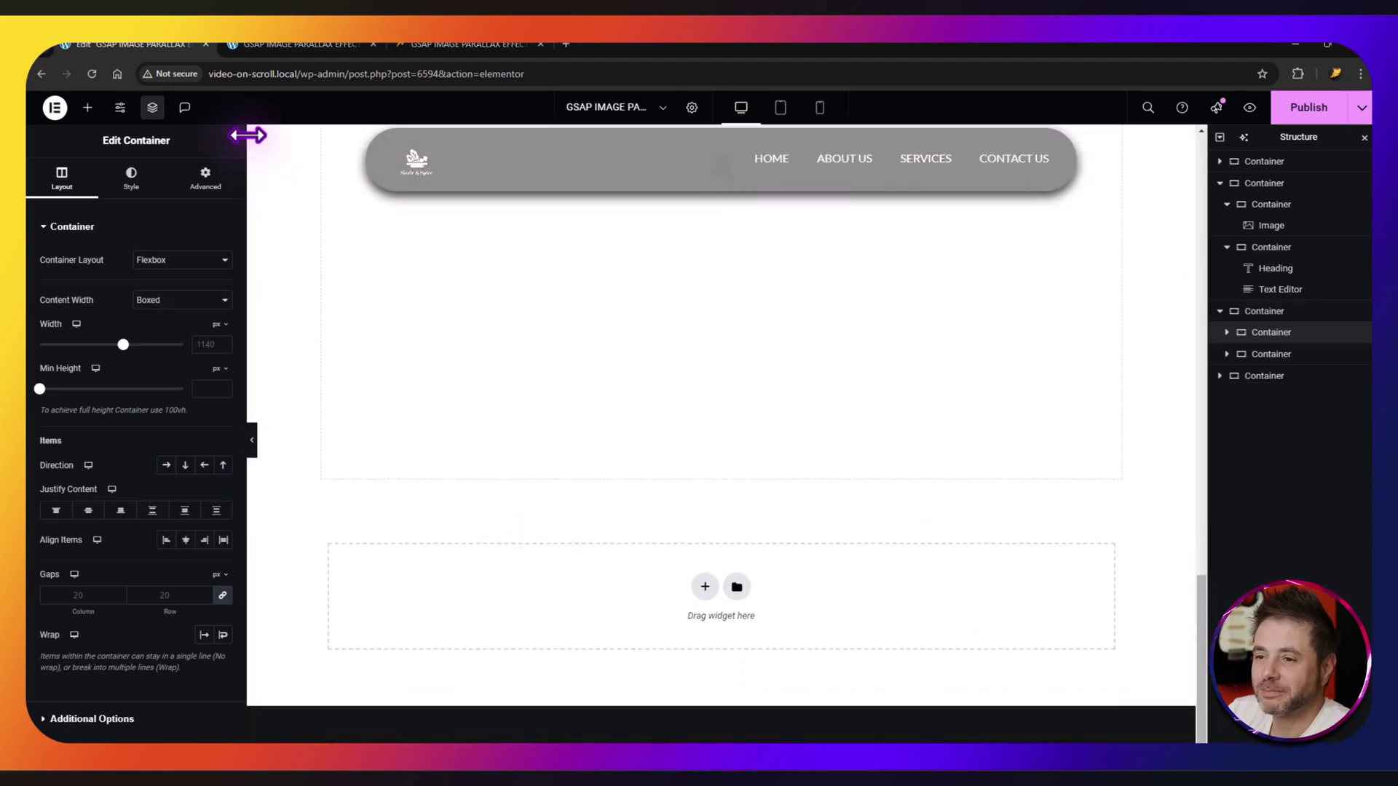
# Step: Search the widgets for 'html' and drop an HTML widget into a new container at the page bottom
pyautogui.click(88, 109)
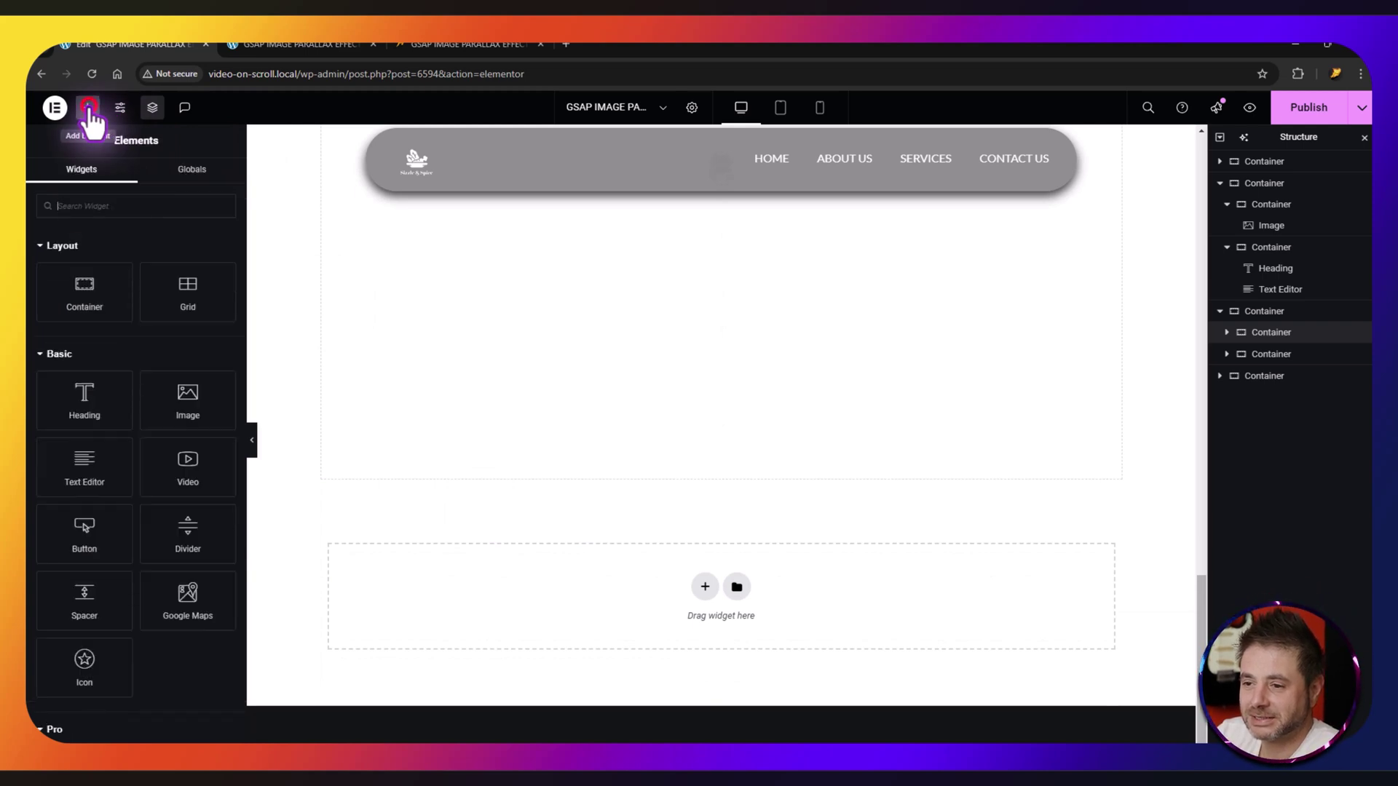
pyautogui.write('html')
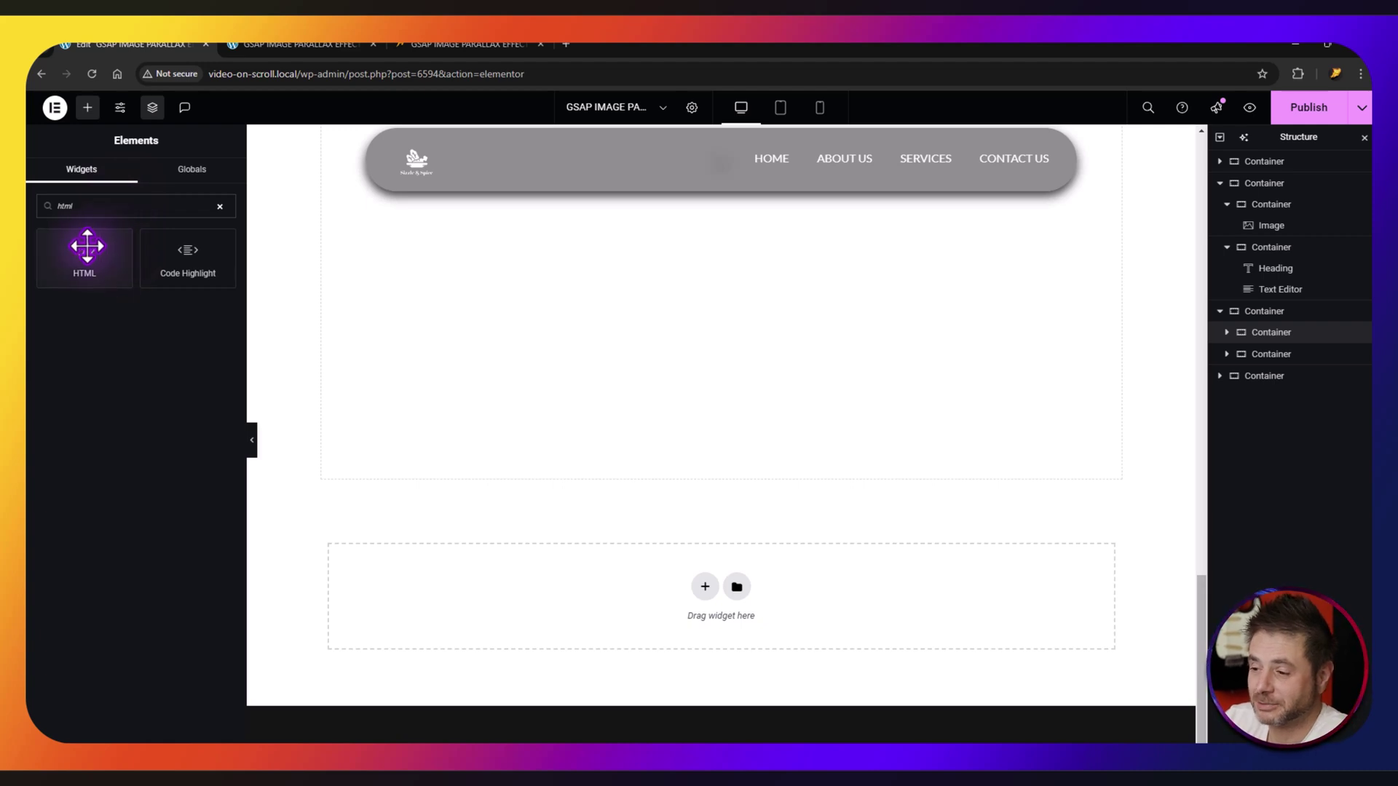
pyautogui.moveTo(85, 248); pyautogui.dragTo(608, 565)
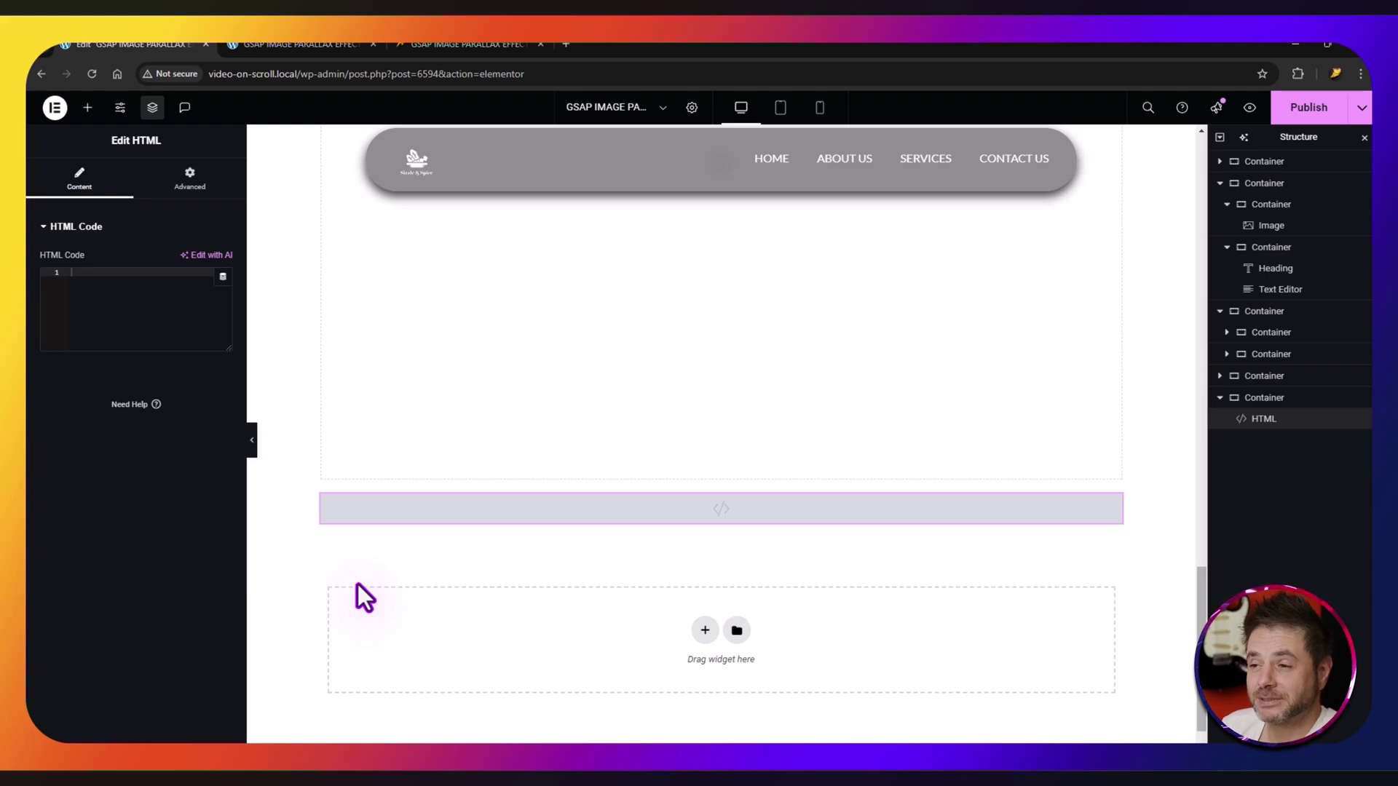
# Step: Scroll the GSAP parallax blog post to its script, copy it, and return to the editor
pyautogui.click(412, 44)
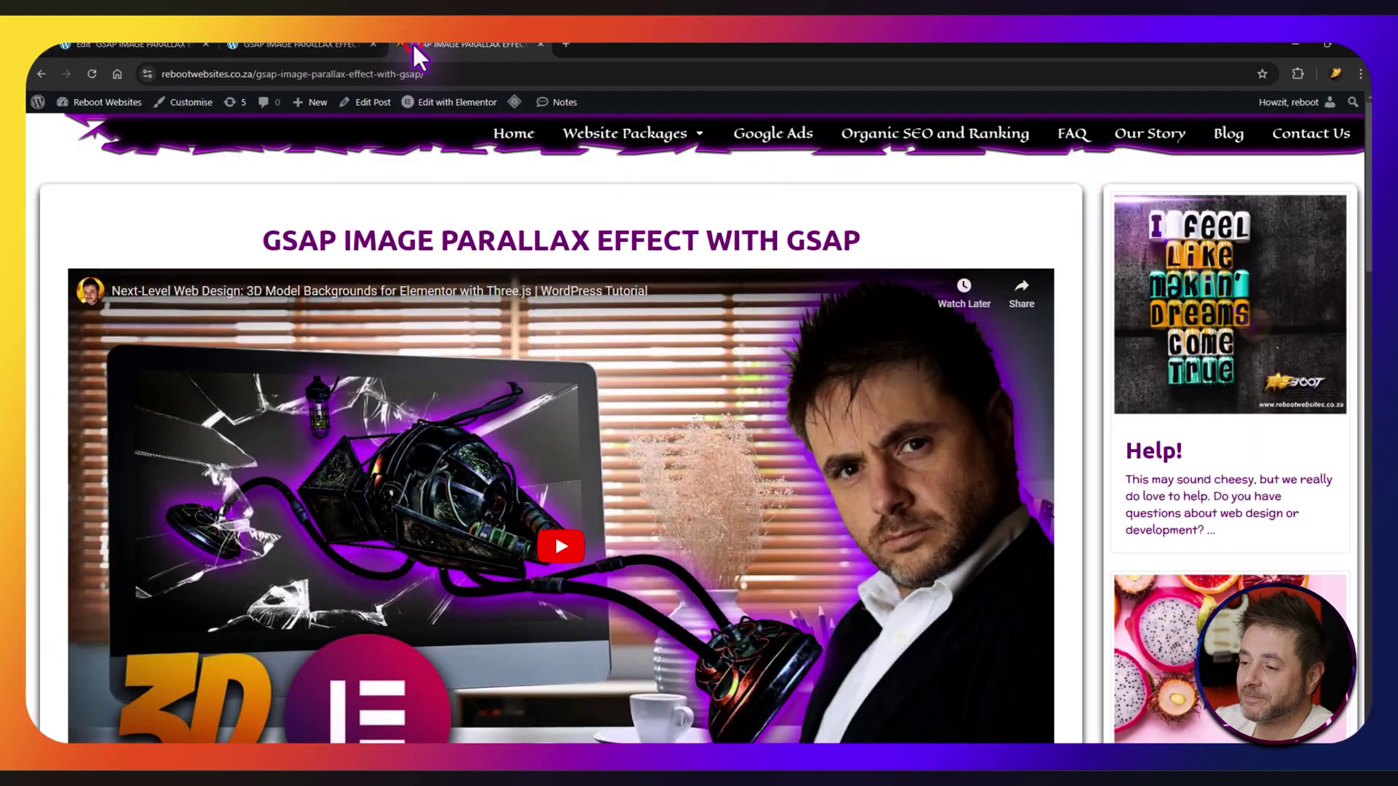
pyautogui.scroll(-6, 161, 386)
pyautogui.scroll(-4, 164, 386)
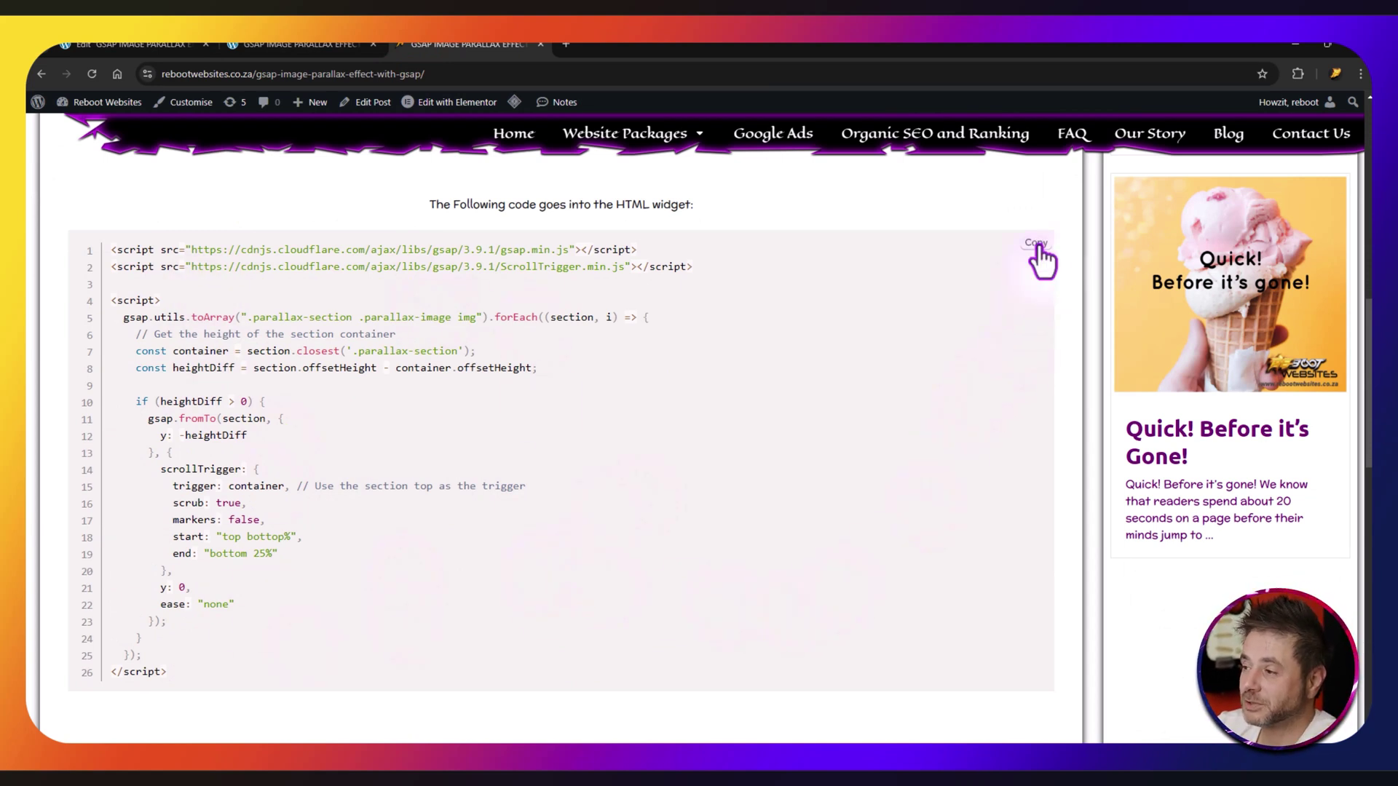
pyautogui.click(132, 45)
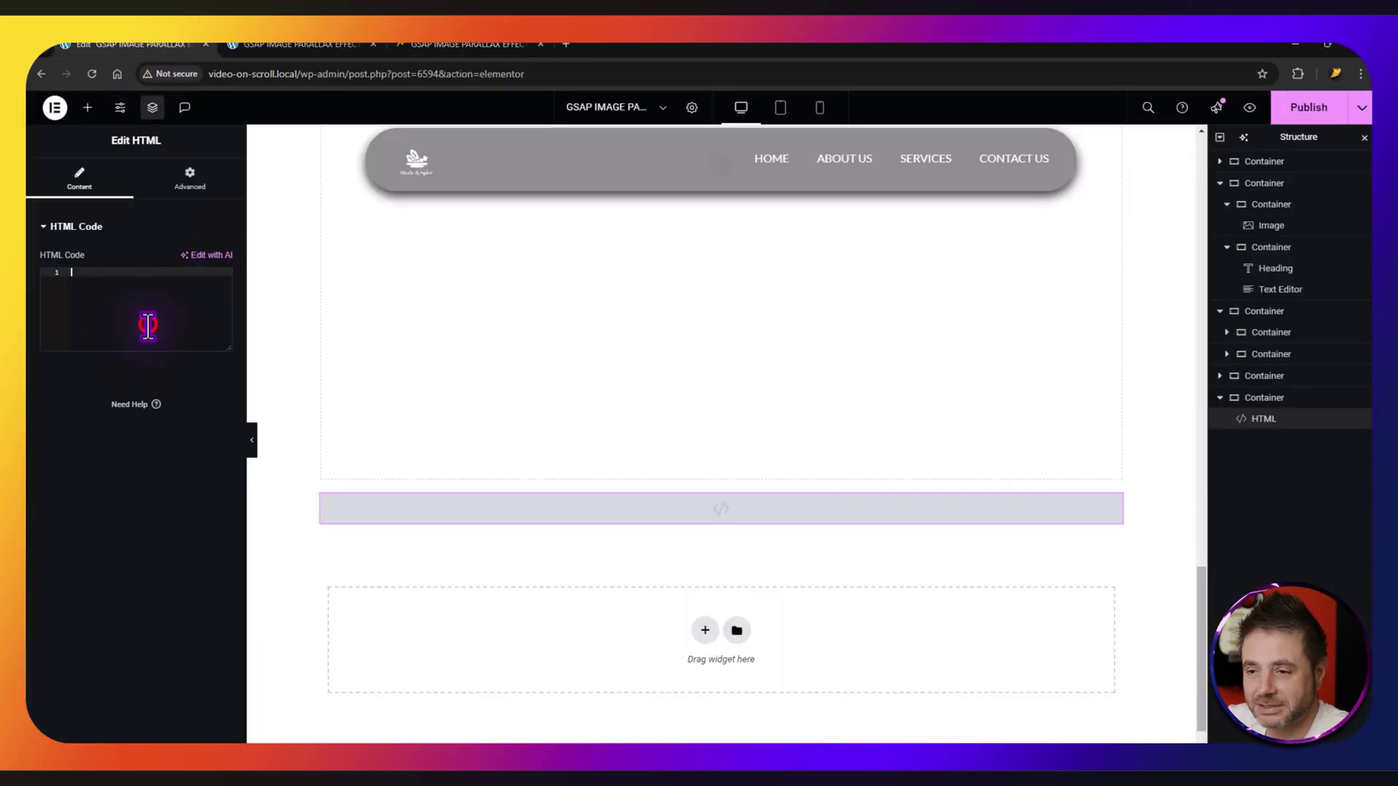
# Step: Paste the 26-line GSAP ScrollTrigger script into the HTML widget's code box and publish for preview
pyautogui.write('<script src="https://cdnjs.cloudflare.com/ajax/libs/gsap/3.9.1/gsap.min.js"></script> <script src="https://cdnjs.cloudflare.com/ajax/libs/gsap/3.9.1/ScrollTrigger.min.js"></script>  <script>   gsap.utils.toArray(".parallax-section .parallax-image img").forEach((section, i) => {     // Get the height of the section container     const container = section.closest(\'.parallax-section\');     const heightDiff = section.offsetHeight - container.offsetHeight;      if (heightDiff > 0) {       gsap.fromTo(section, {         y: -heightDiff       }, {         scrollTrigger: {           trigger: container, // Use the section top as the trigger           scrub: true,           markers: false,           start: "top bottom",           end: "bottom 25%"         },         y: 0,         ease: "none"       });     }   }); </script>')
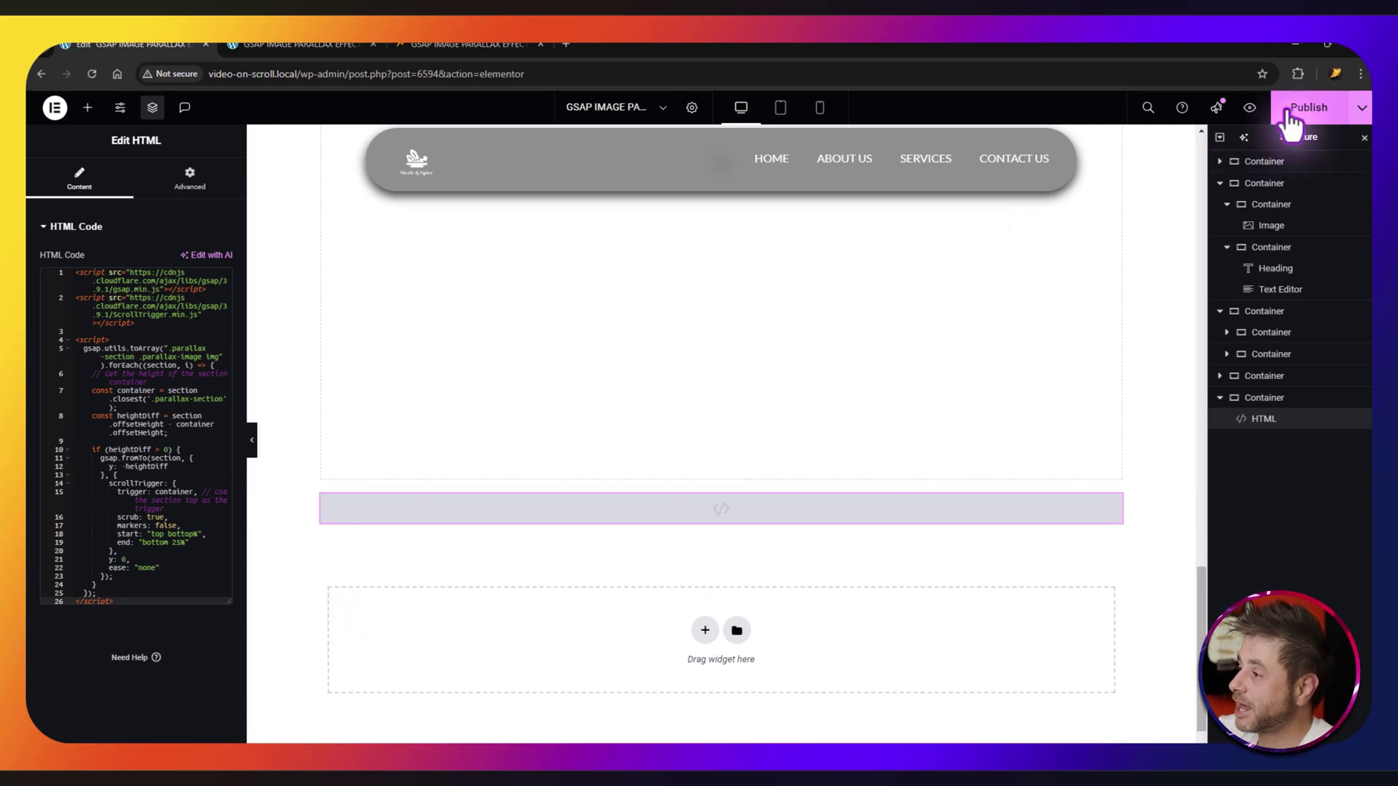
pyautogui.click(1249, 107)
# Step: Scroll the preview down and up to watch both photos shift with the parallax effect
pyautogui.scroll(-5, 222, 375)
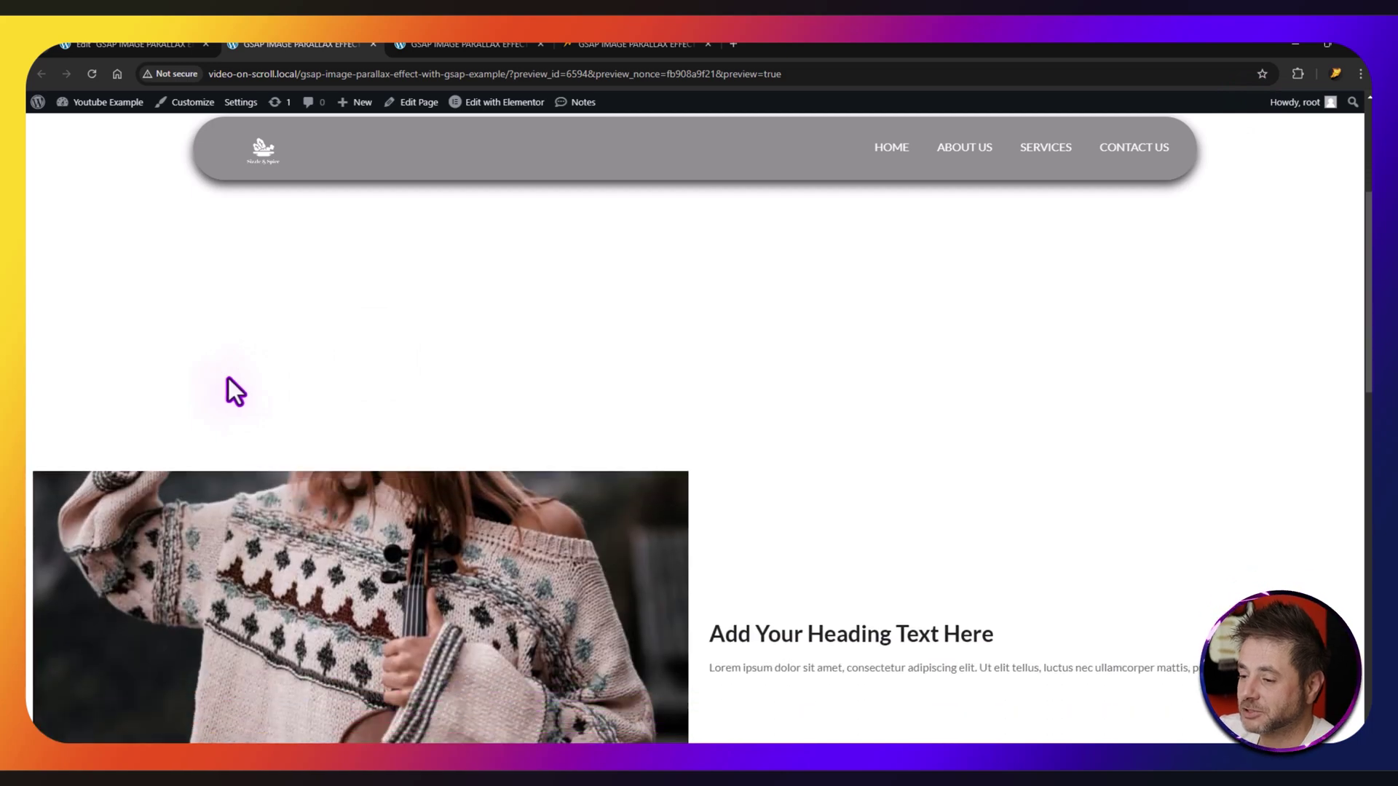
pyautogui.scroll(-6, 238, 377)
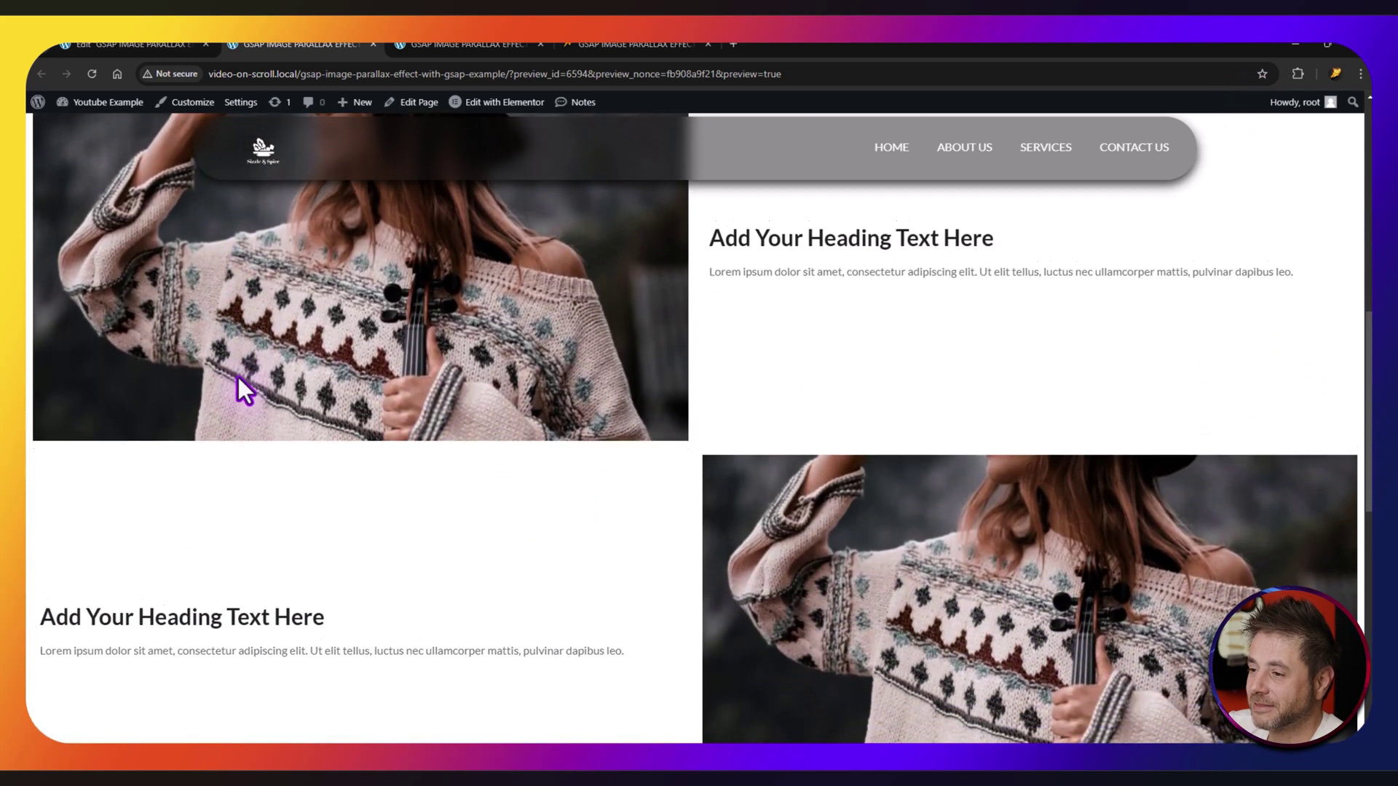
pyautogui.scroll(6, 245, 377)
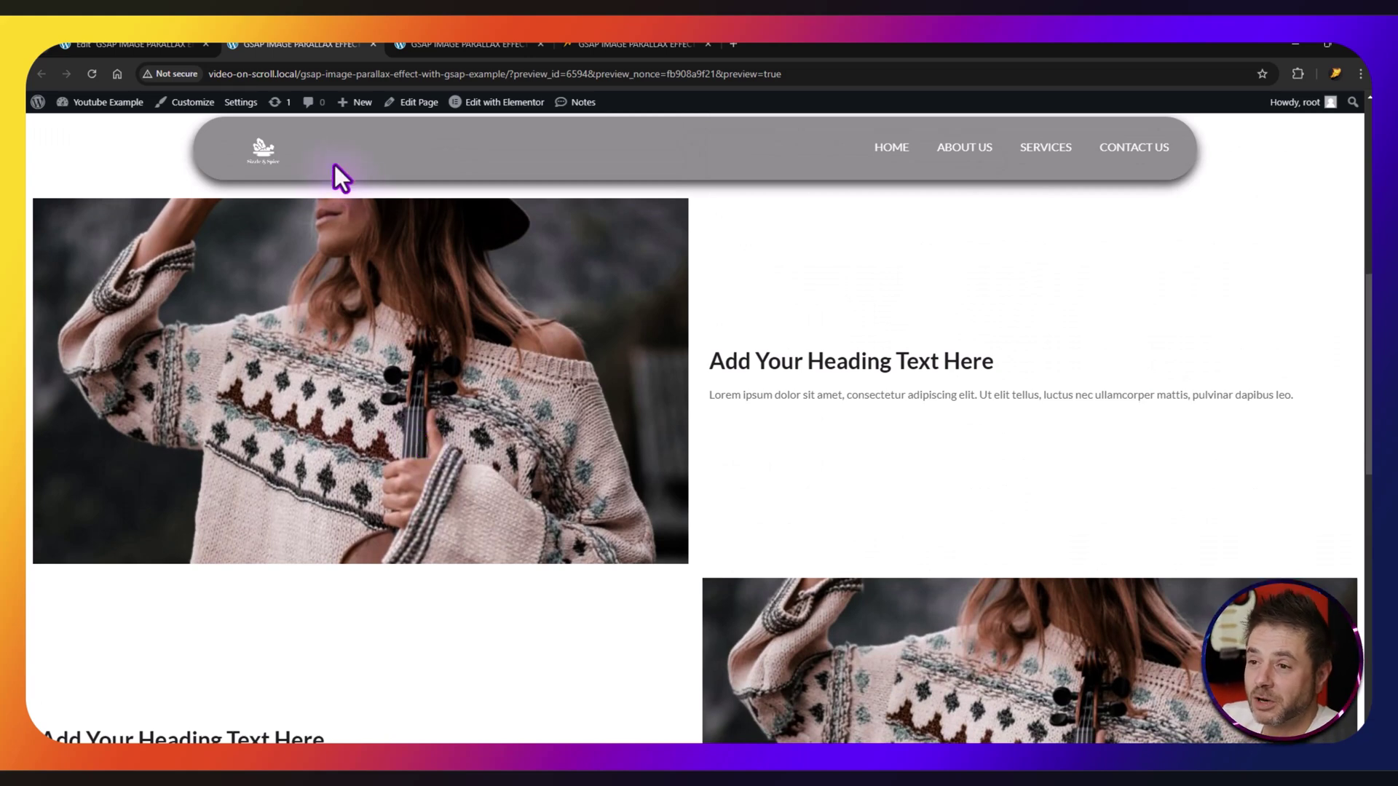
pyautogui.click(145, 44)
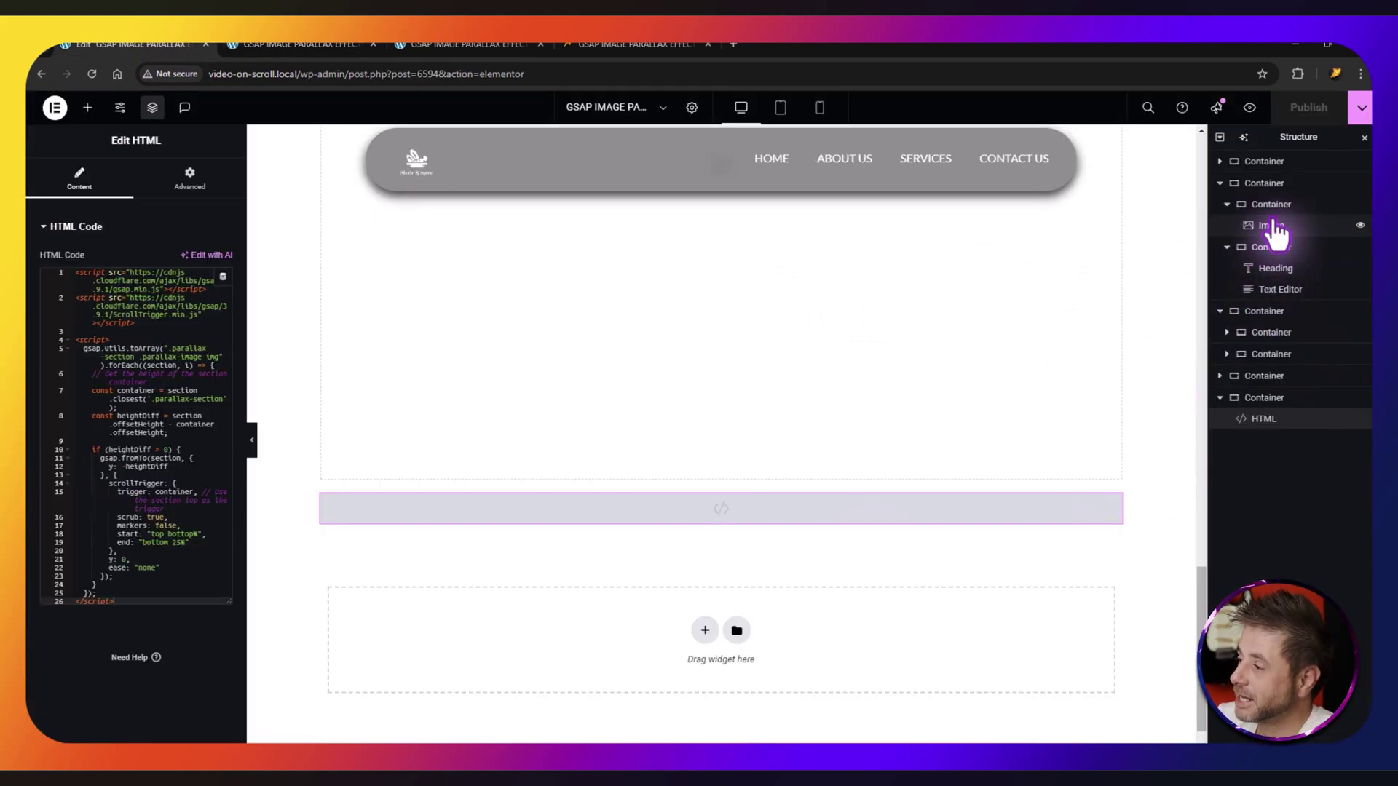
# Step: Set the image section's parent container Min Height to 50 vh in its Layout settings
pyautogui.click(1272, 206)
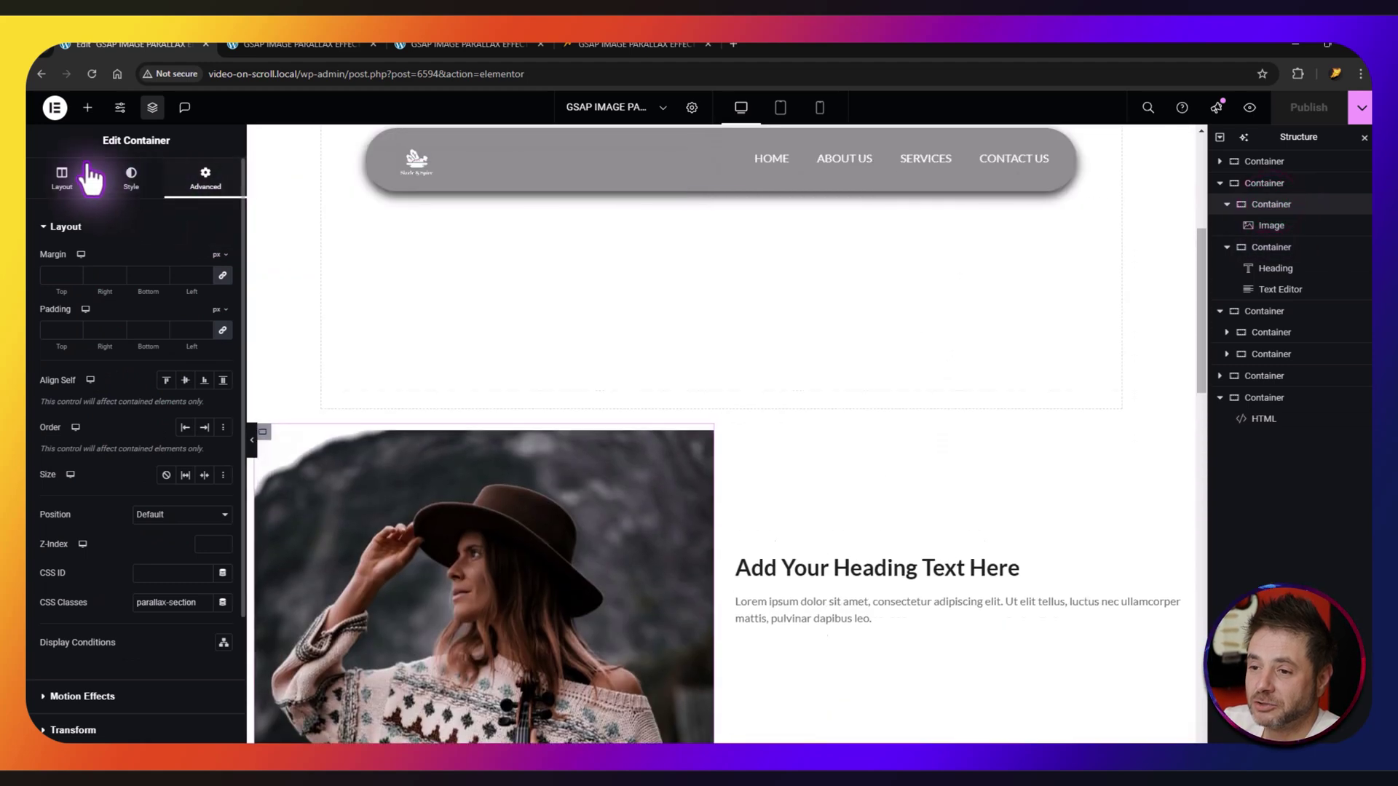
pyautogui.click(60, 179)
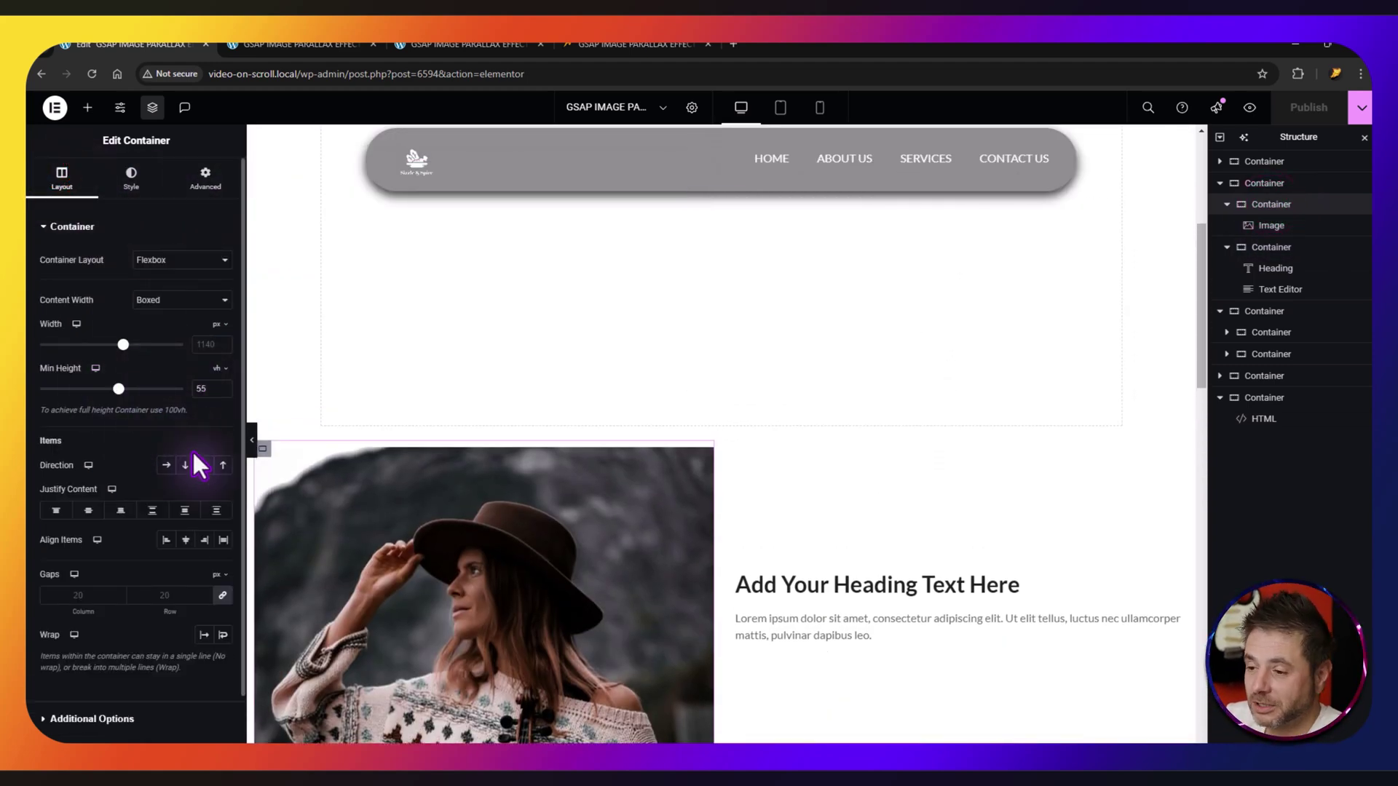
pyautogui.scroll(-2, 484, 437)
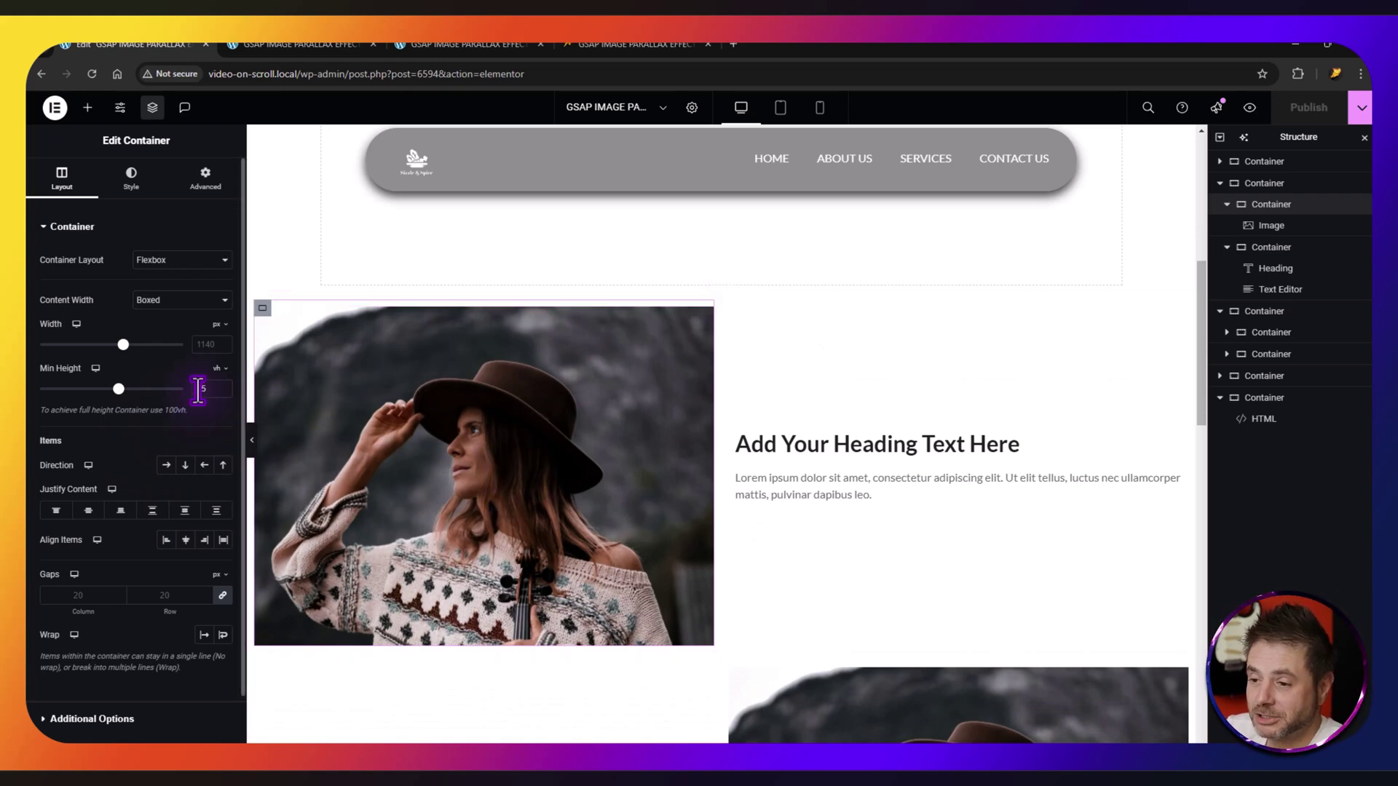
pyautogui.write('0')
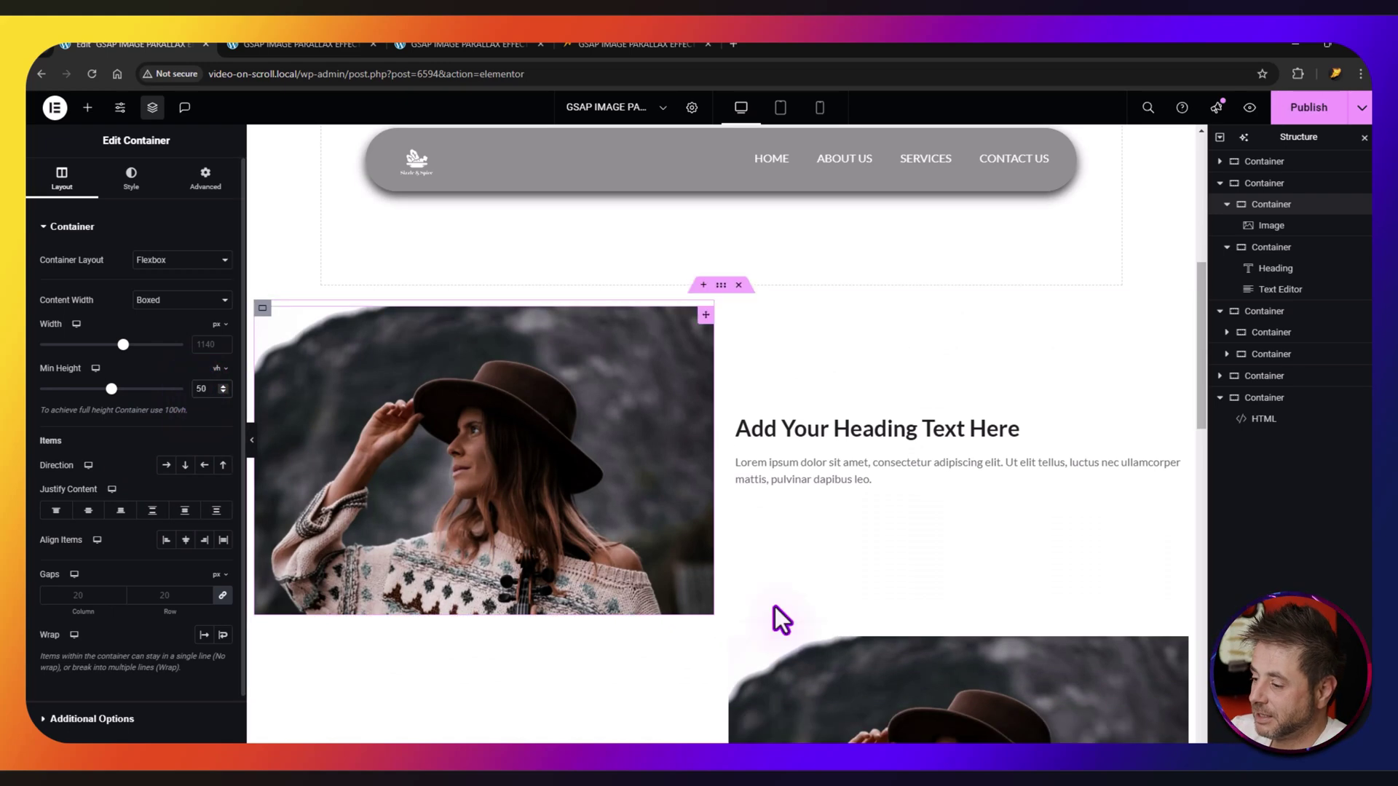
pyautogui.scroll(-4, 774, 606)
pyautogui.press('Up')
pyautogui.press('Up')
pyautogui.press('Up')
pyautogui.press('Up')
pyautogui.press('Up')
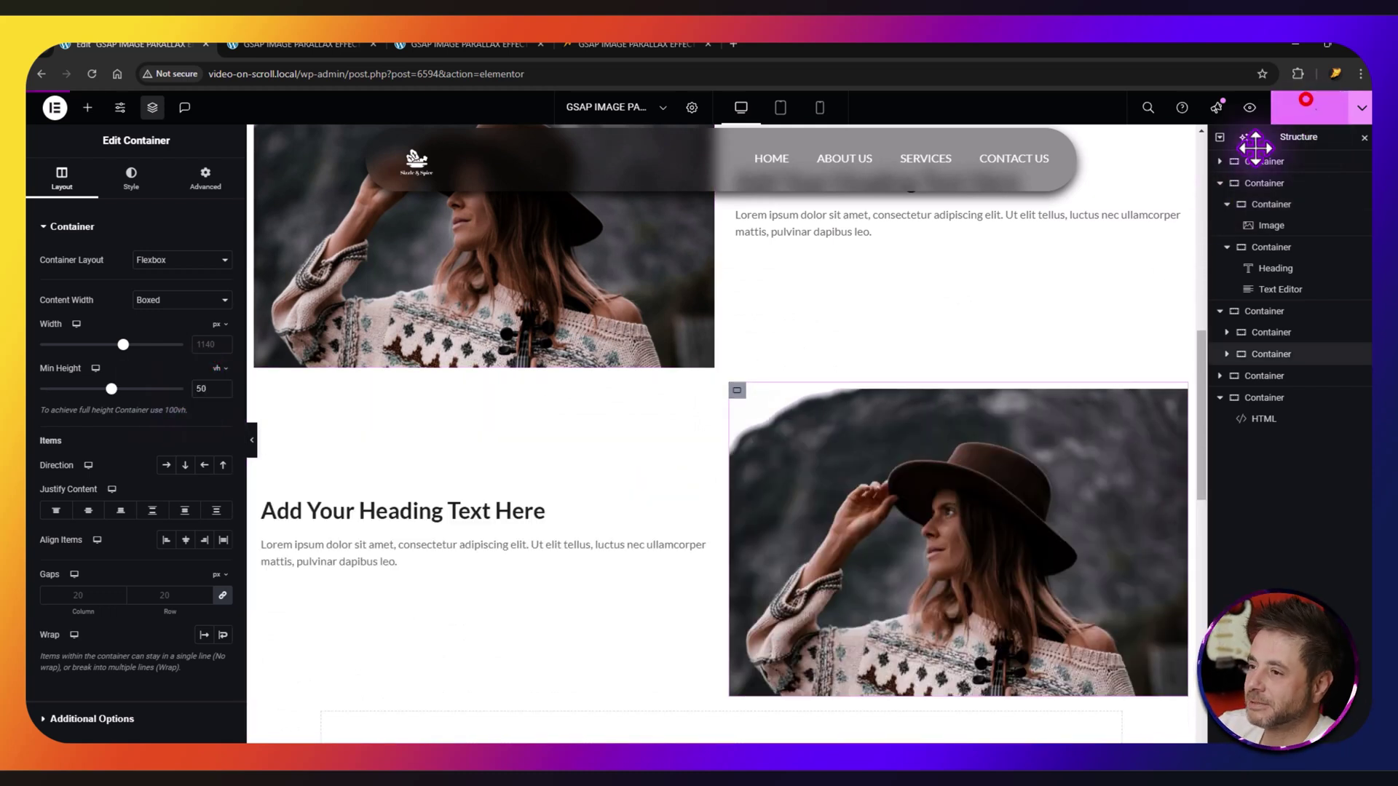
pyautogui.click(1249, 107)
# Step: Scroll the preview through the shorter image sections to confirm the photos still move in parallax
pyautogui.scroll(-7, 246, 437)
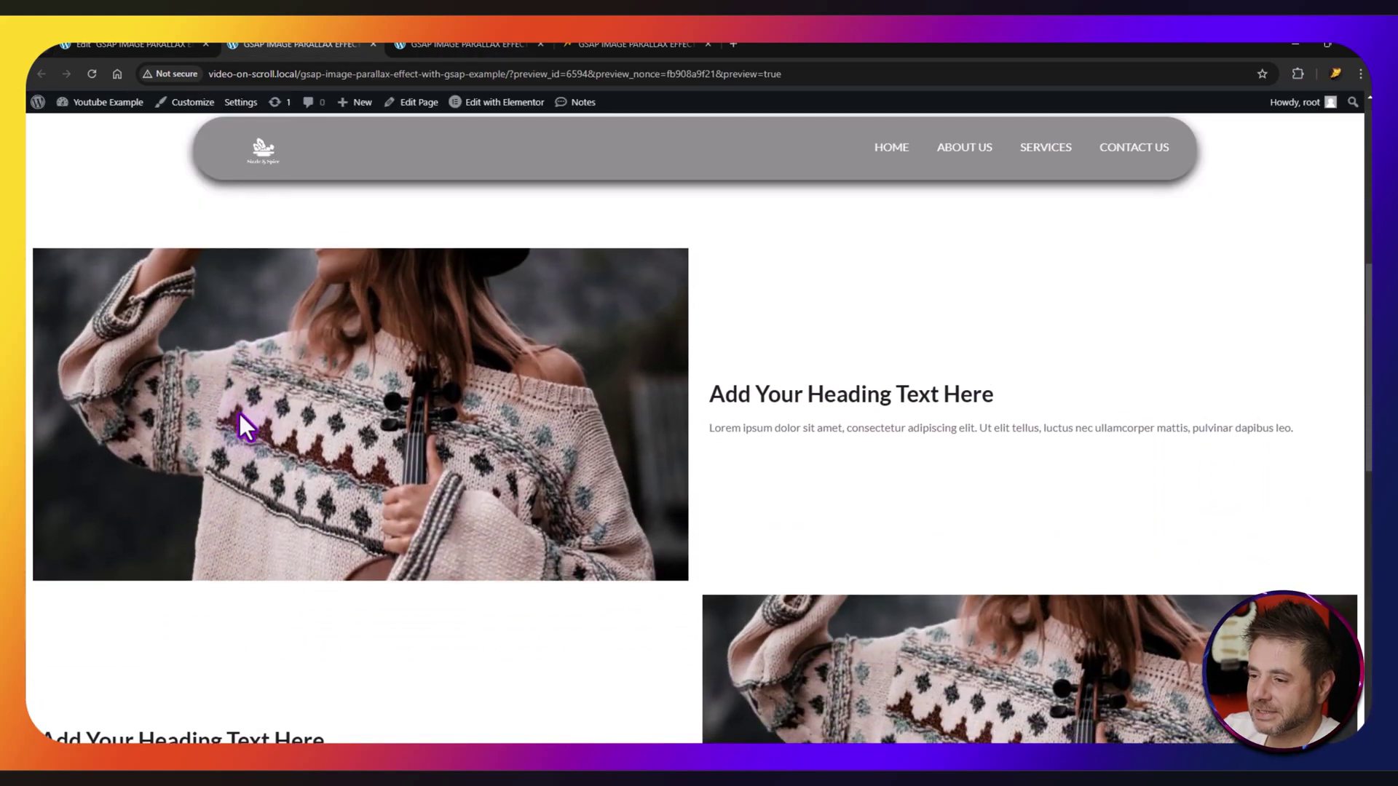
pyautogui.scroll(-5, 239, 414)
pyautogui.scroll(1, 238, 413)
pyautogui.scroll(5, 239, 413)
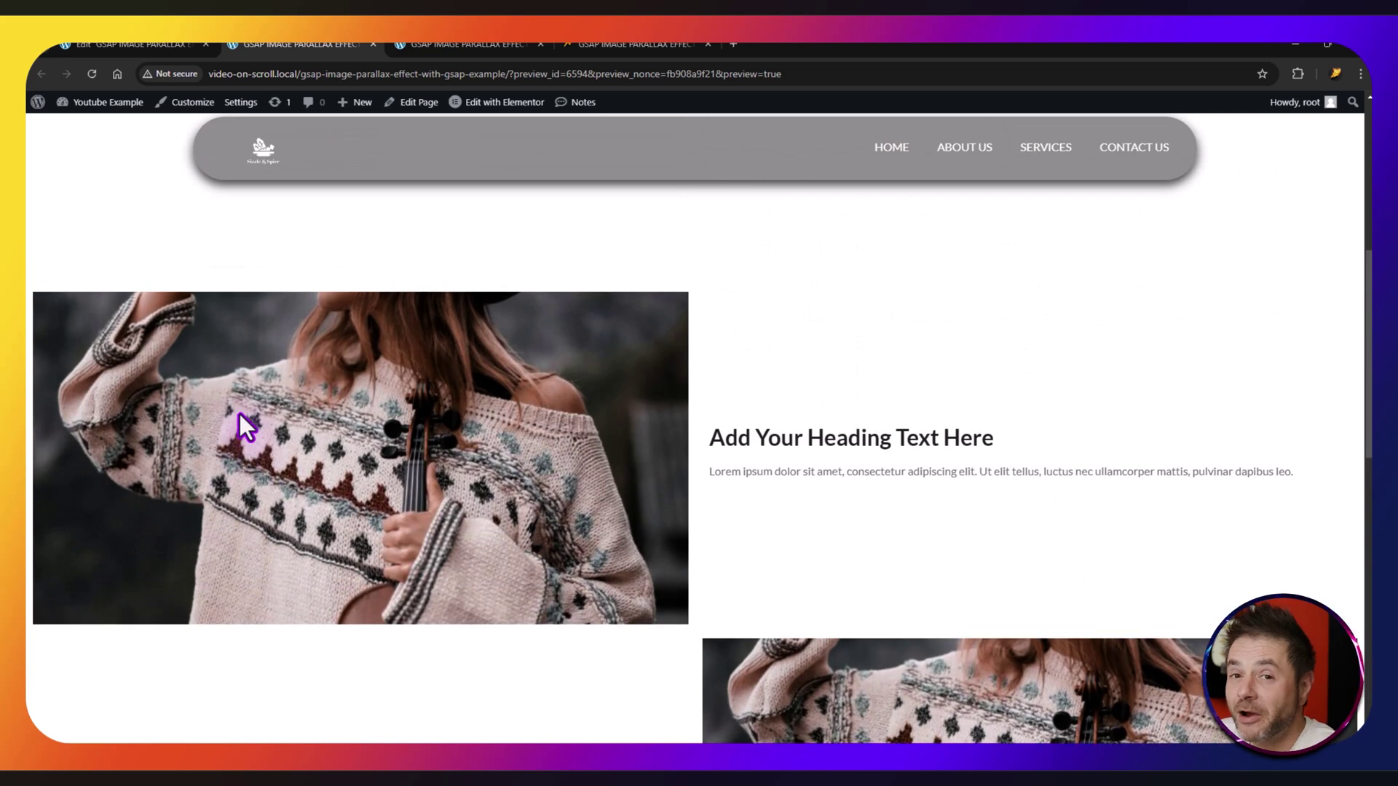